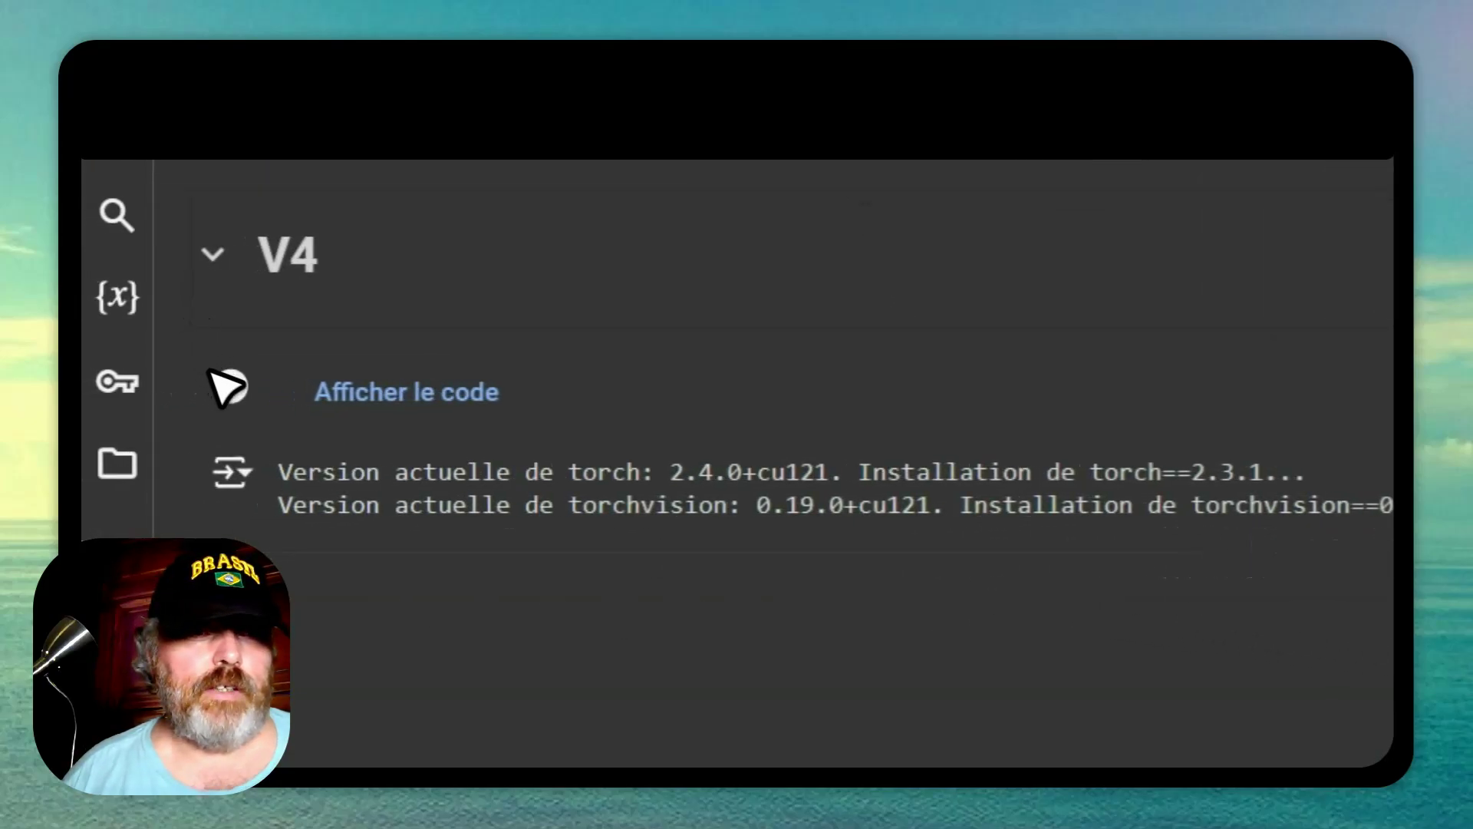
Step: Run the V4 notebook cell and authorize it to access the Google Drive files with the Google account
{"action": "left_click", "coordinate": [226, 387]}
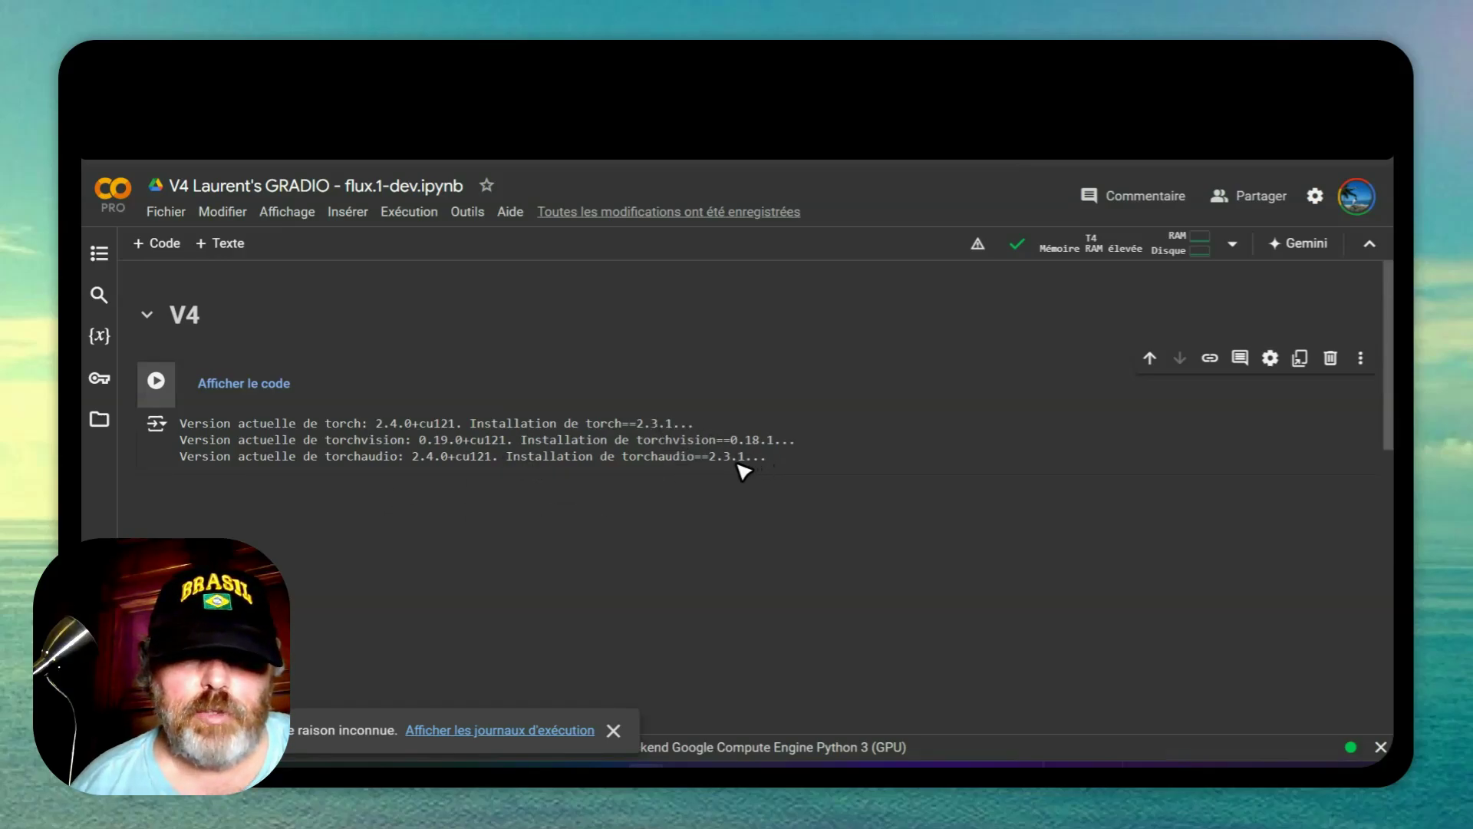
{"action": "left_click", "coordinate": [156, 381]}
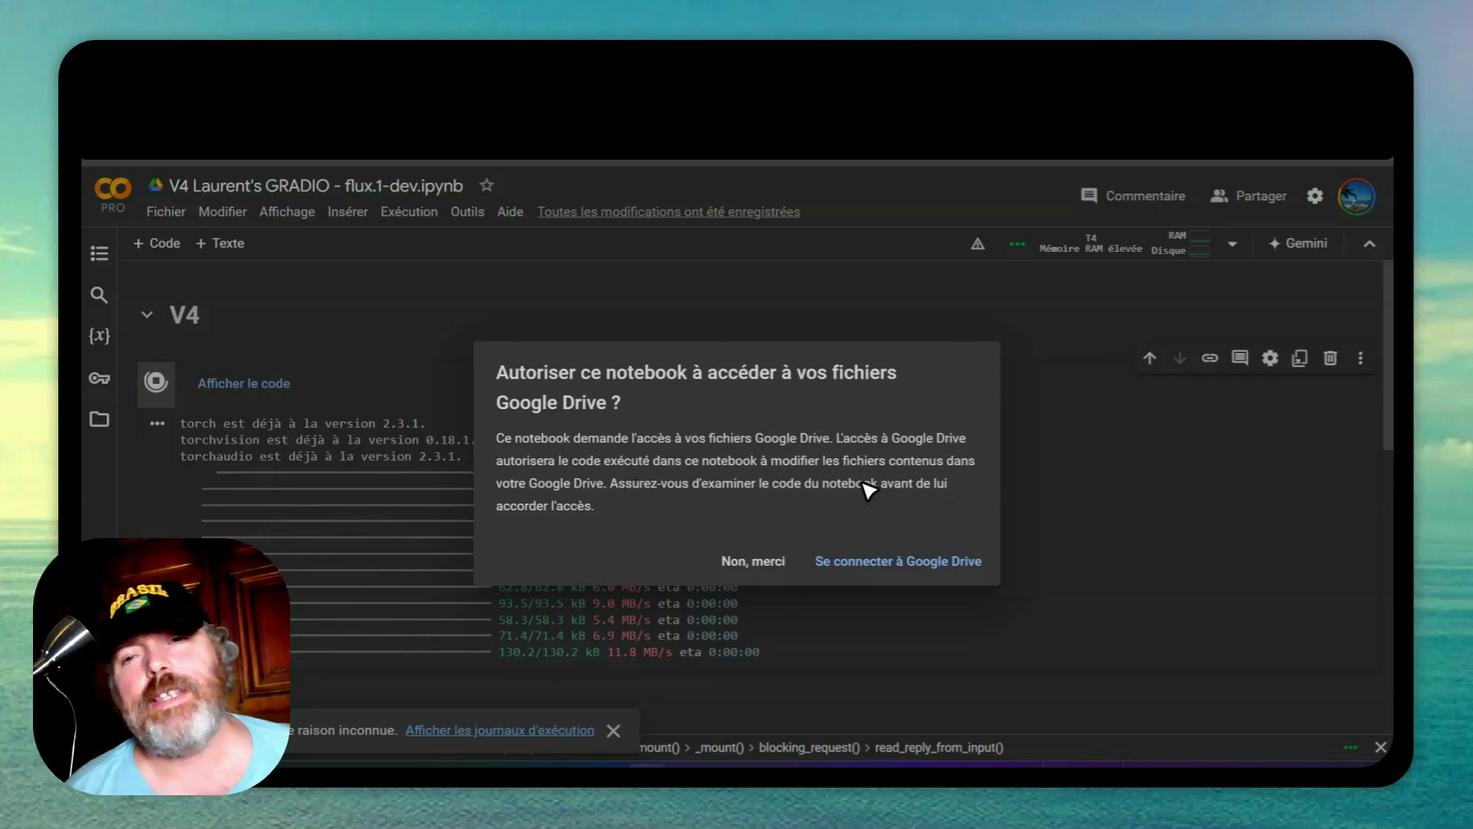
{"action": "left_click", "coordinate": [873, 567]}
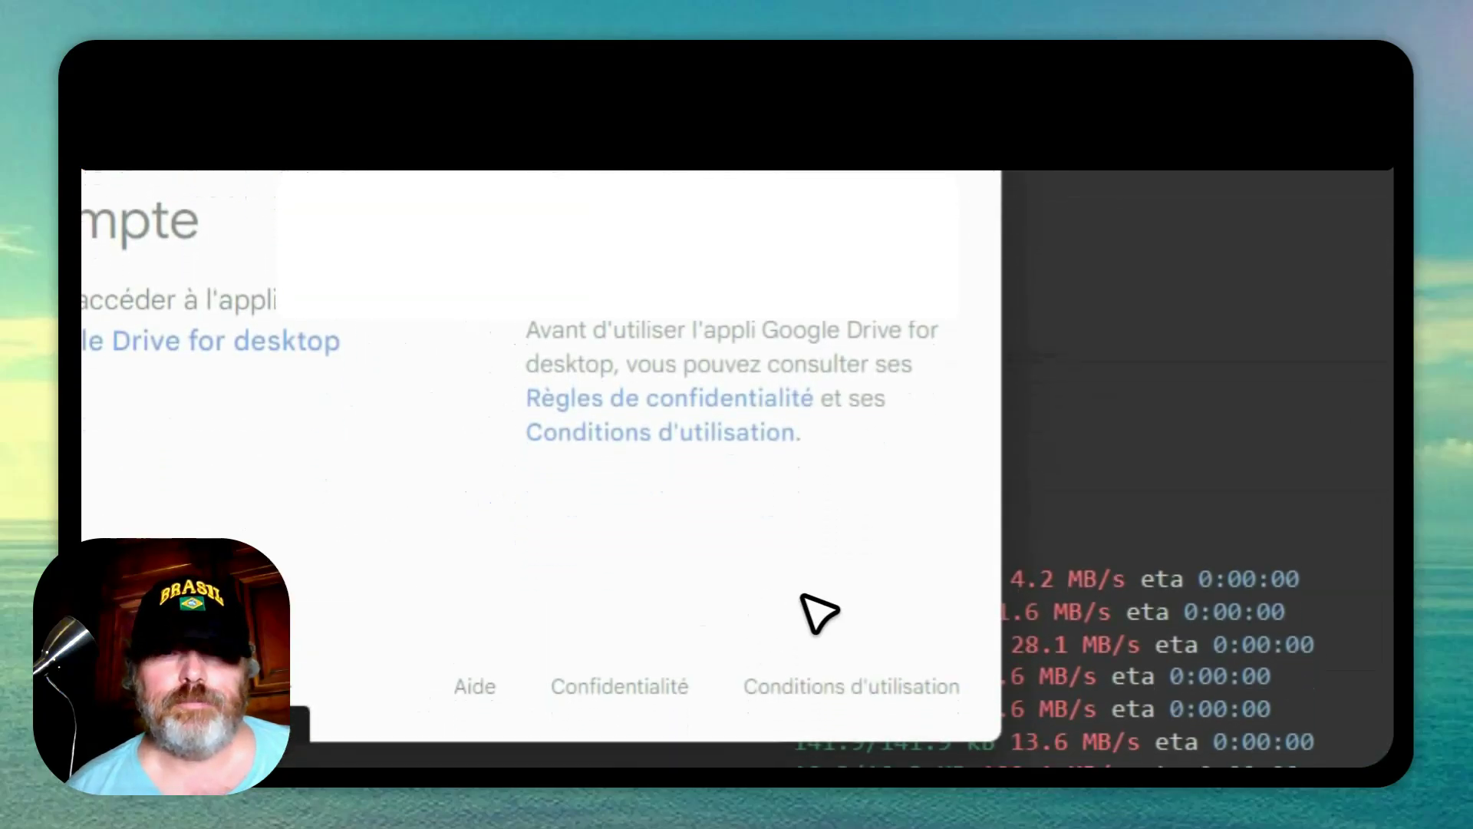
{"action": "left_click", "coordinate": [804, 514]}
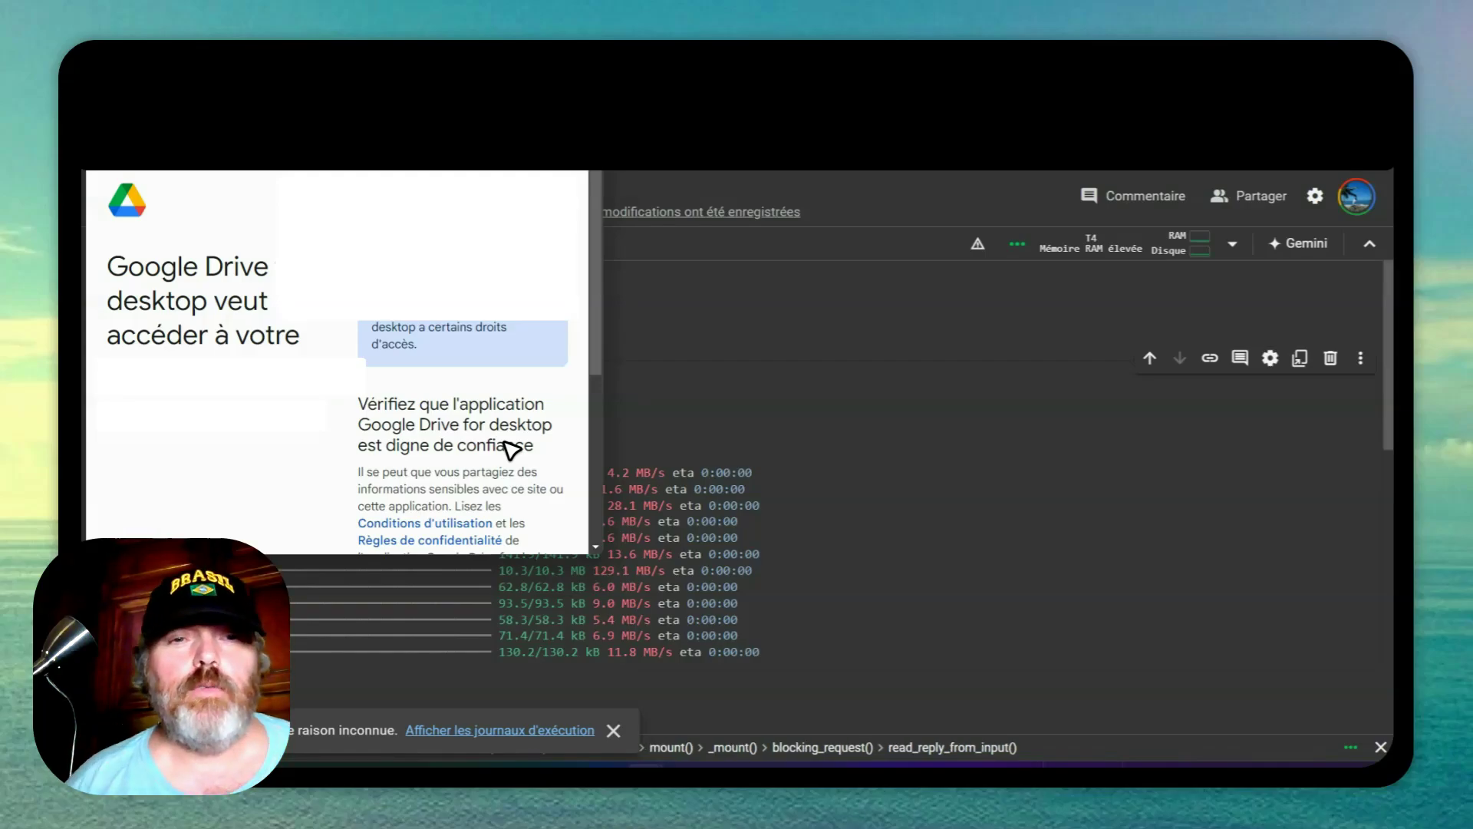
{"action": "left_click", "coordinate": [596, 430]}
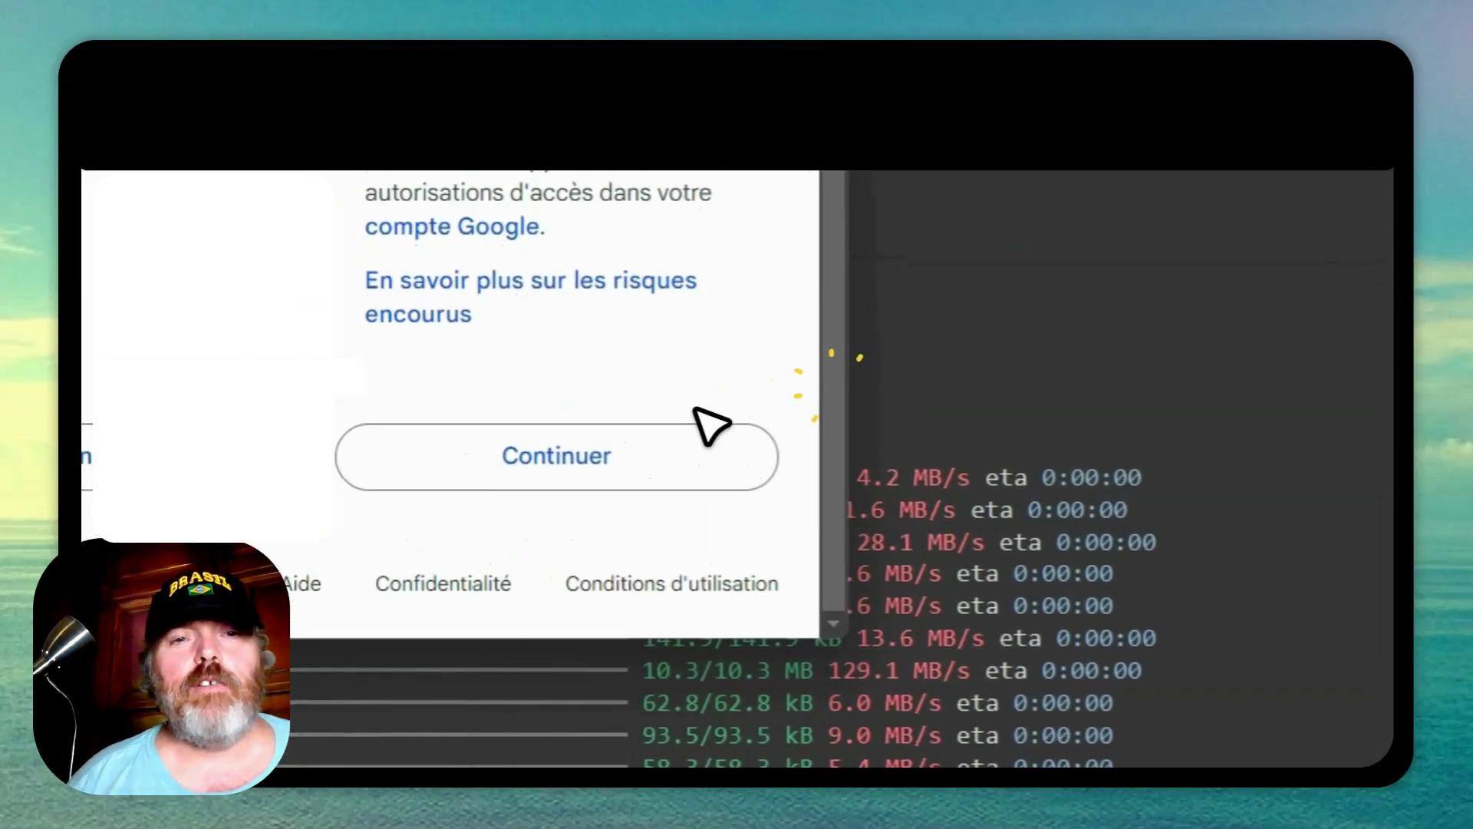
{"action": "left_click", "coordinate": [563, 448]}
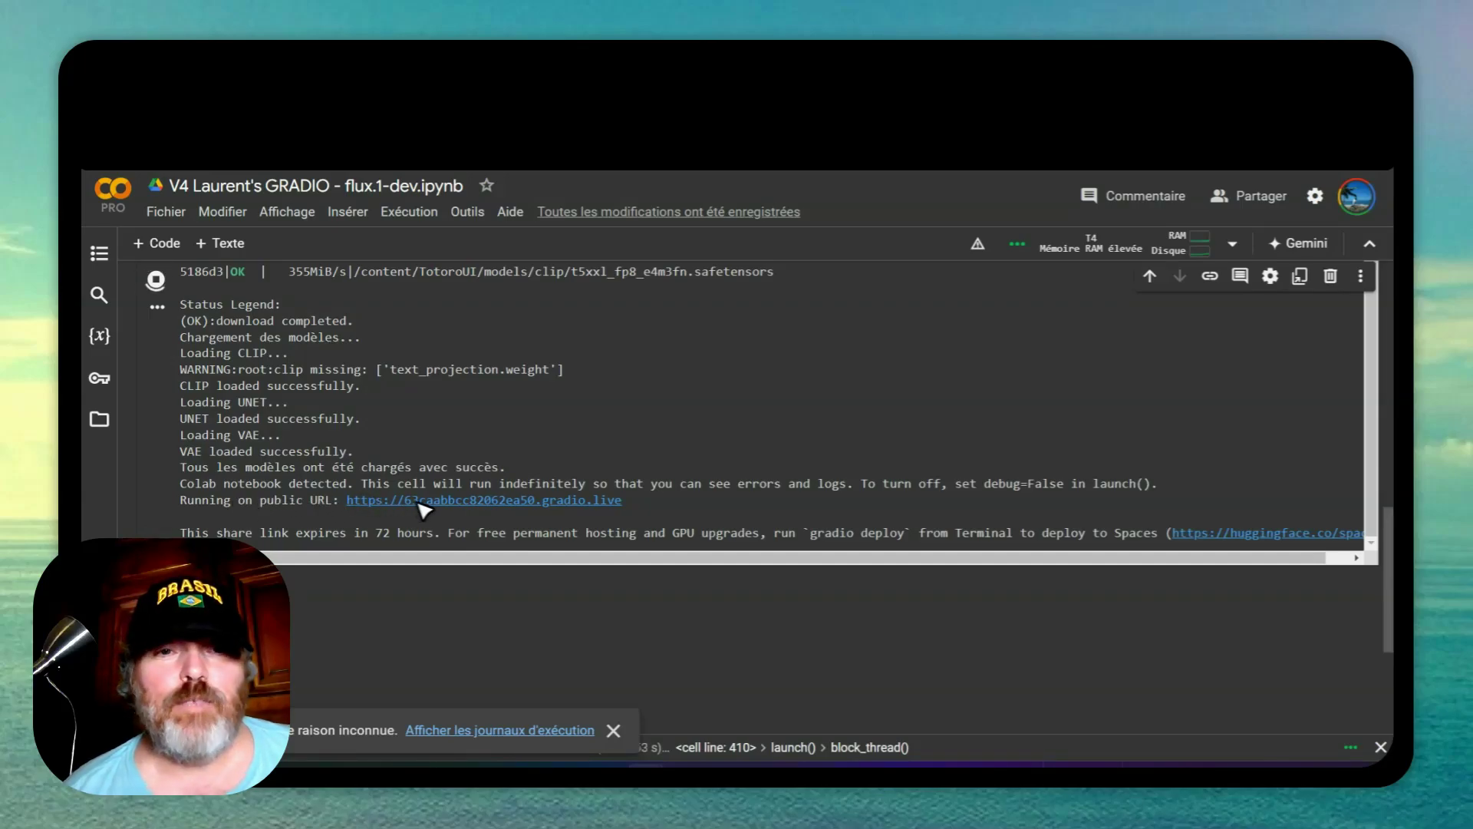
Step: Open the public Gradio link and start the image generator with the first name, last name and e-mail filled in
{"action": "left_click", "coordinate": [460, 502]}
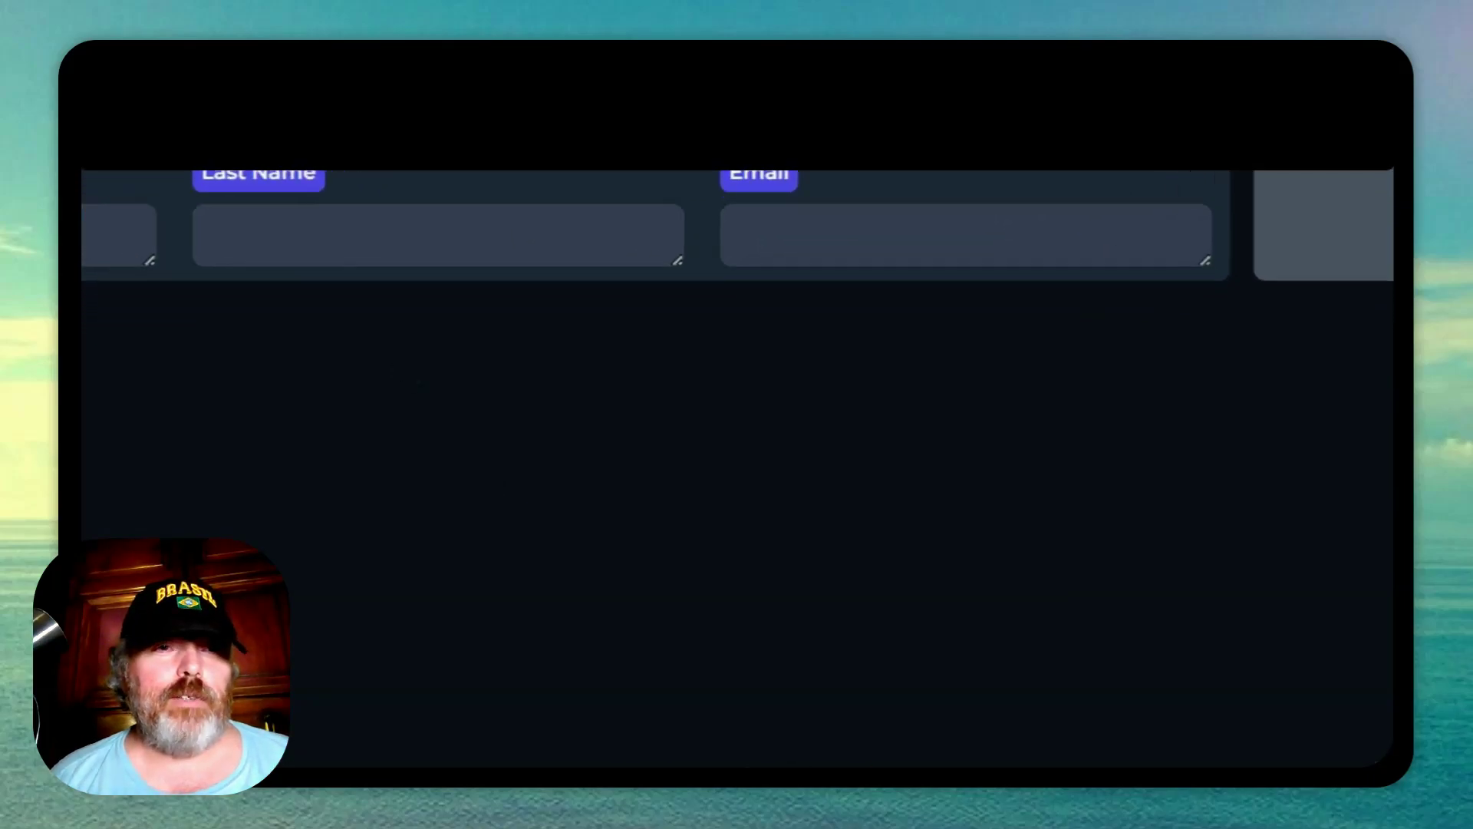
{"action": "left_click", "coordinate": [127, 206]}
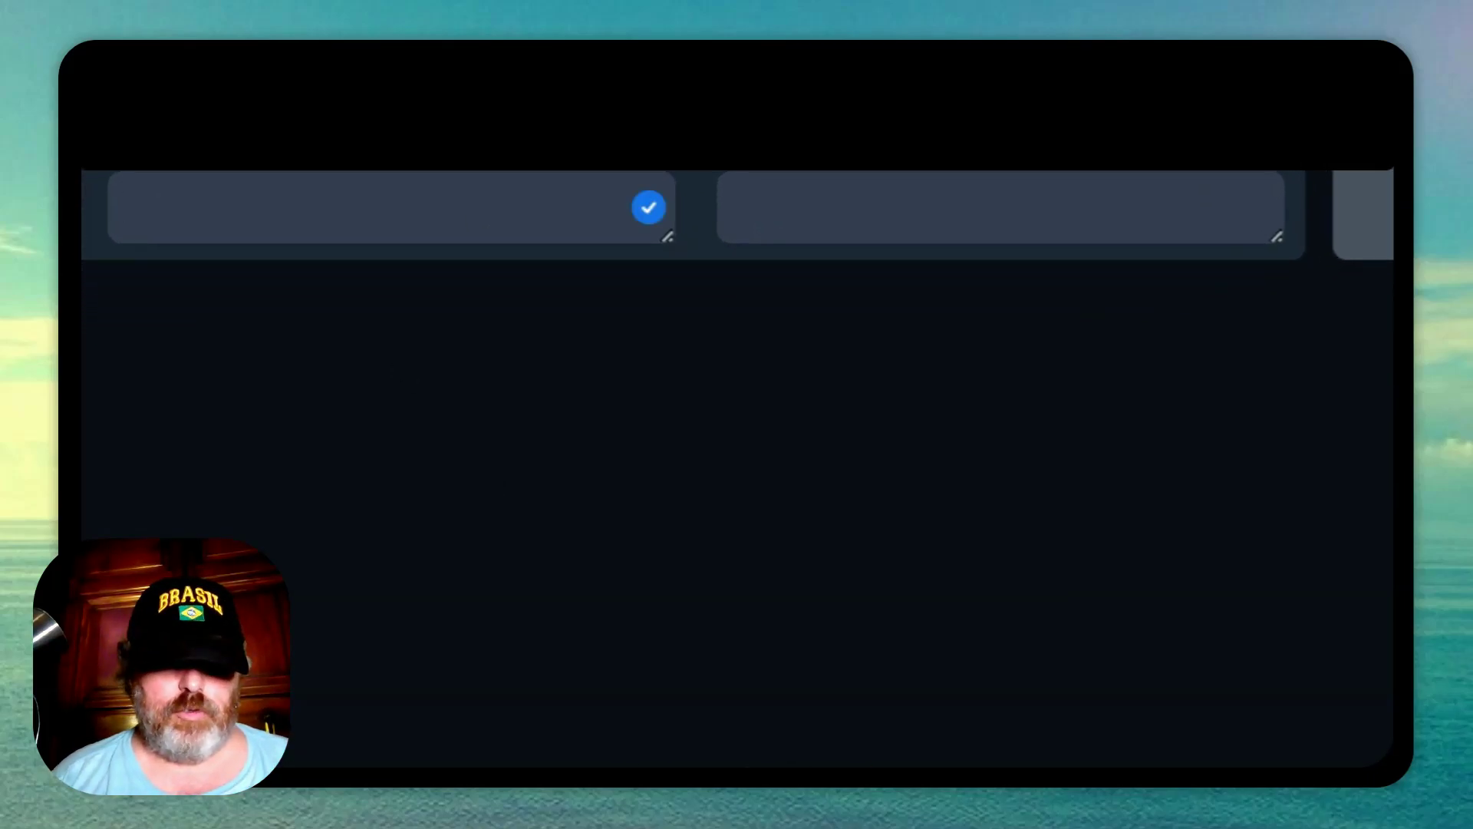
{"action": "type", "text": "ROCHETTA"}
{"action": "key", "text": "Tab"}
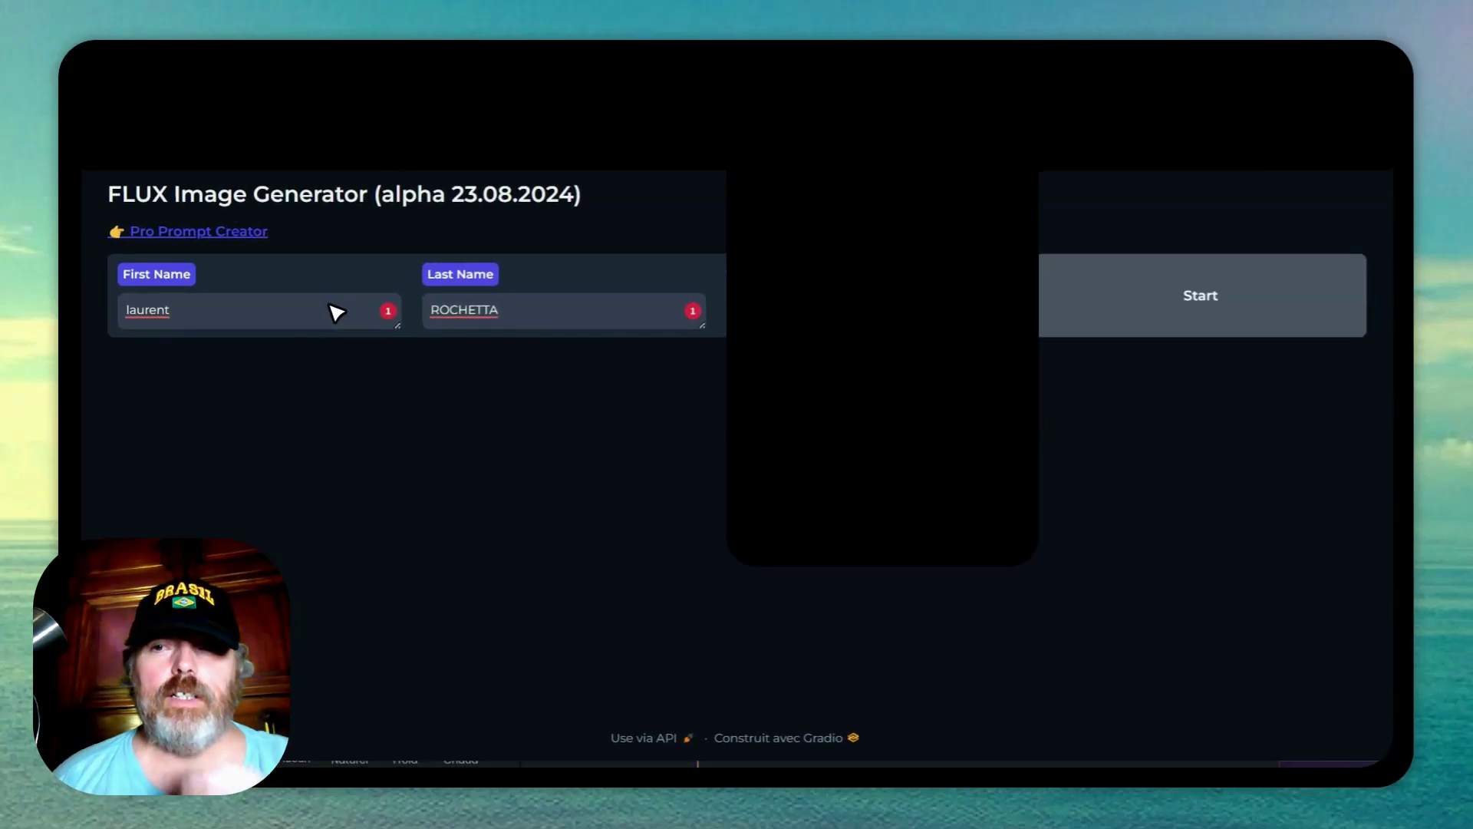
{"action": "left_click", "coordinate": [1105, 299]}
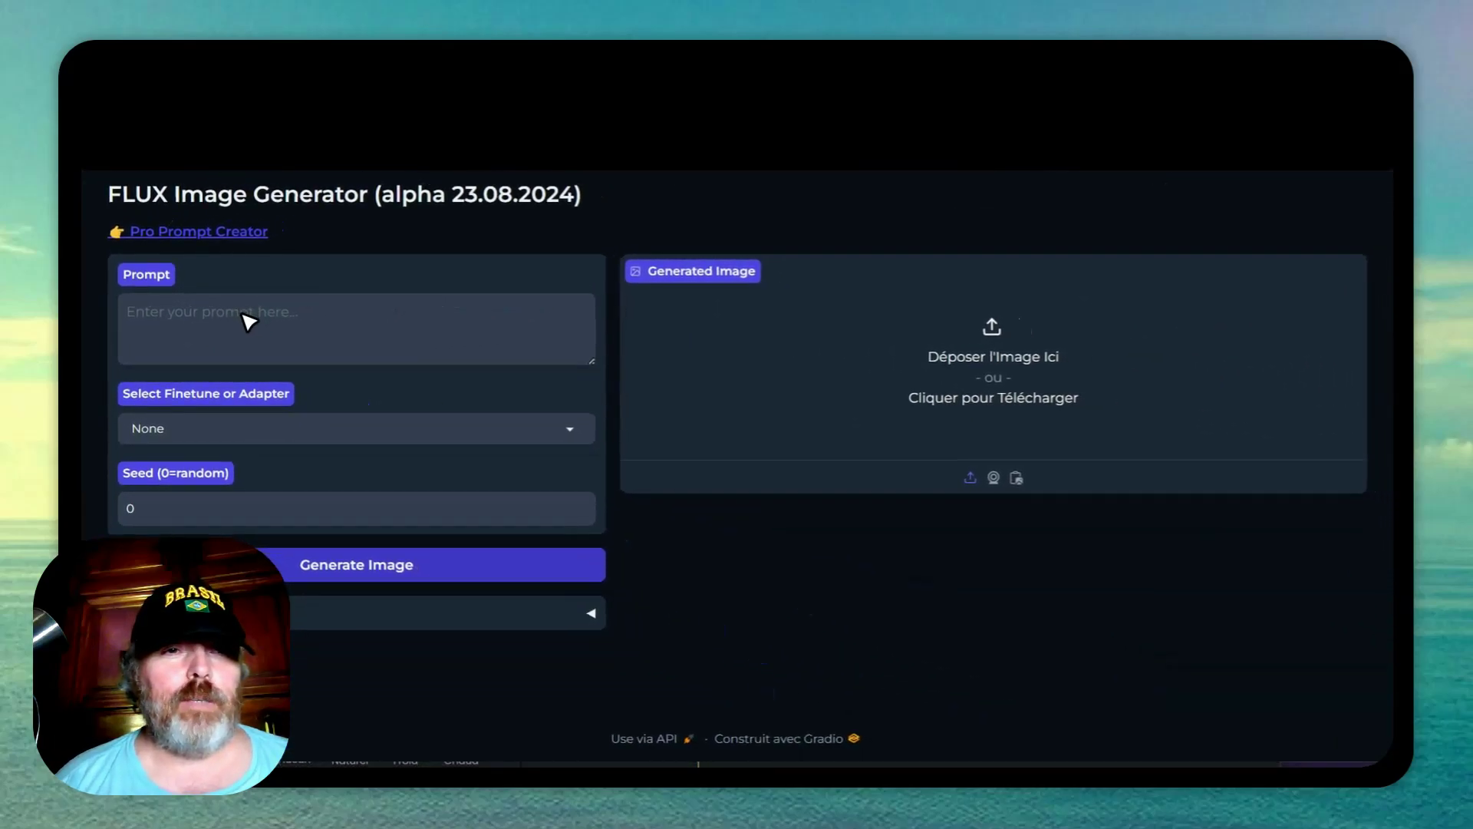
Step: Enter the prompt "President donald trump entouré de sa securité lors d'un meeting" for the image
{"action": "left_click", "coordinate": [252, 315]}
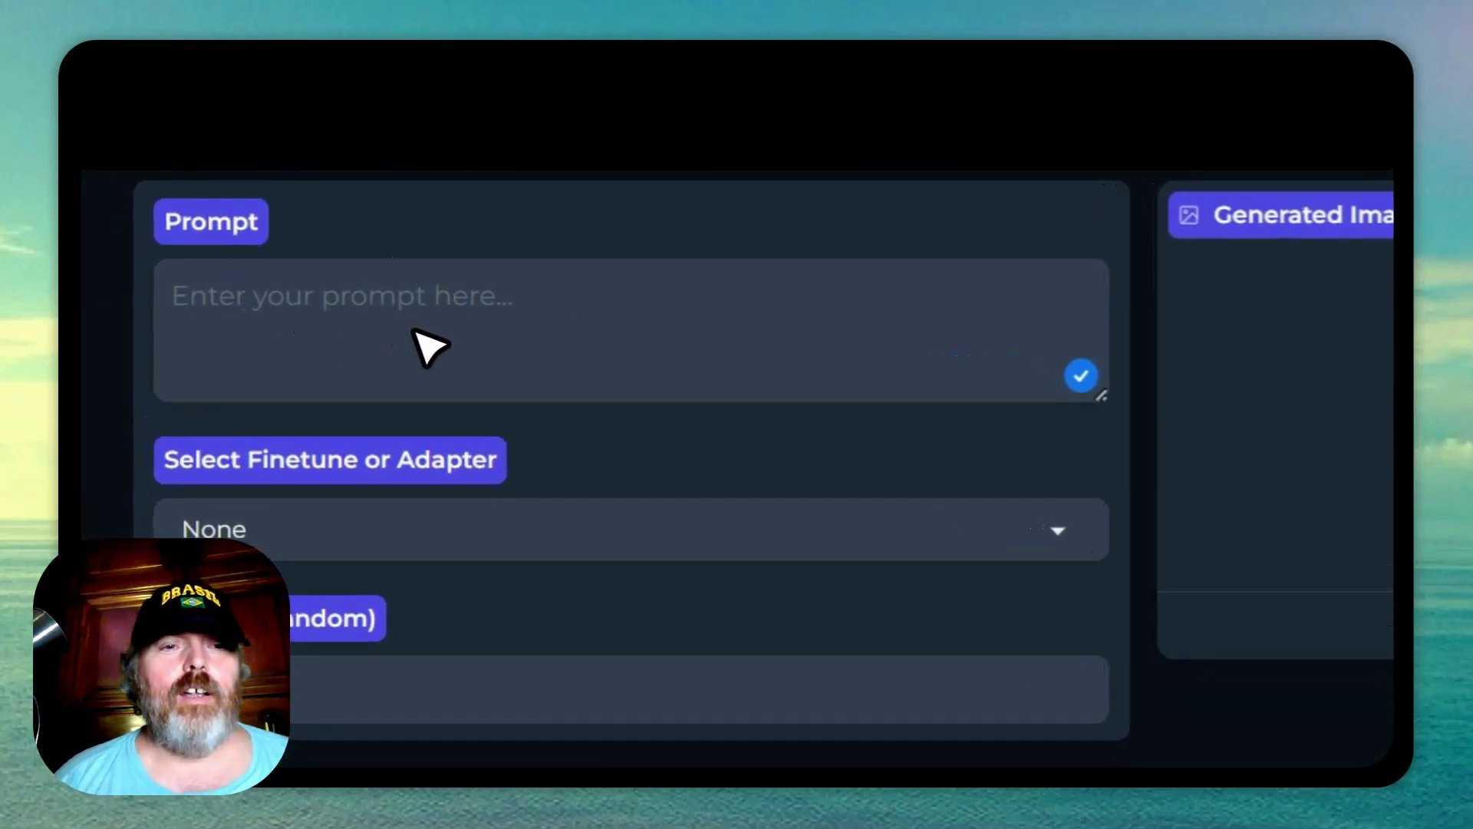
{"action": "scroll", "coordinate": [422, 345], "scroll_direction": "down", "scroll_amount": 5}
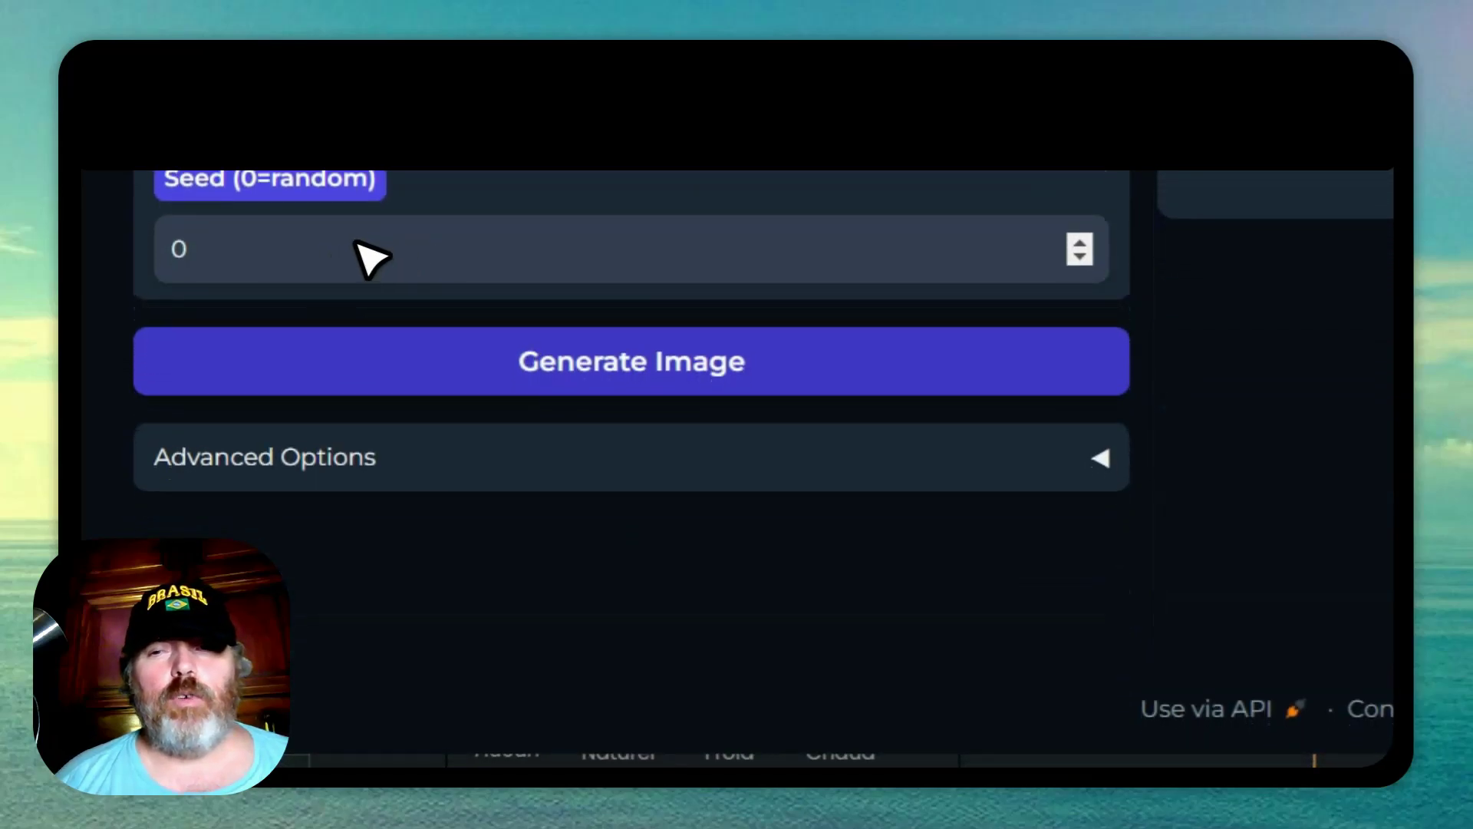
{"action": "scroll", "coordinate": [460, 264], "scroll_direction": "up", "scroll_amount": 1}
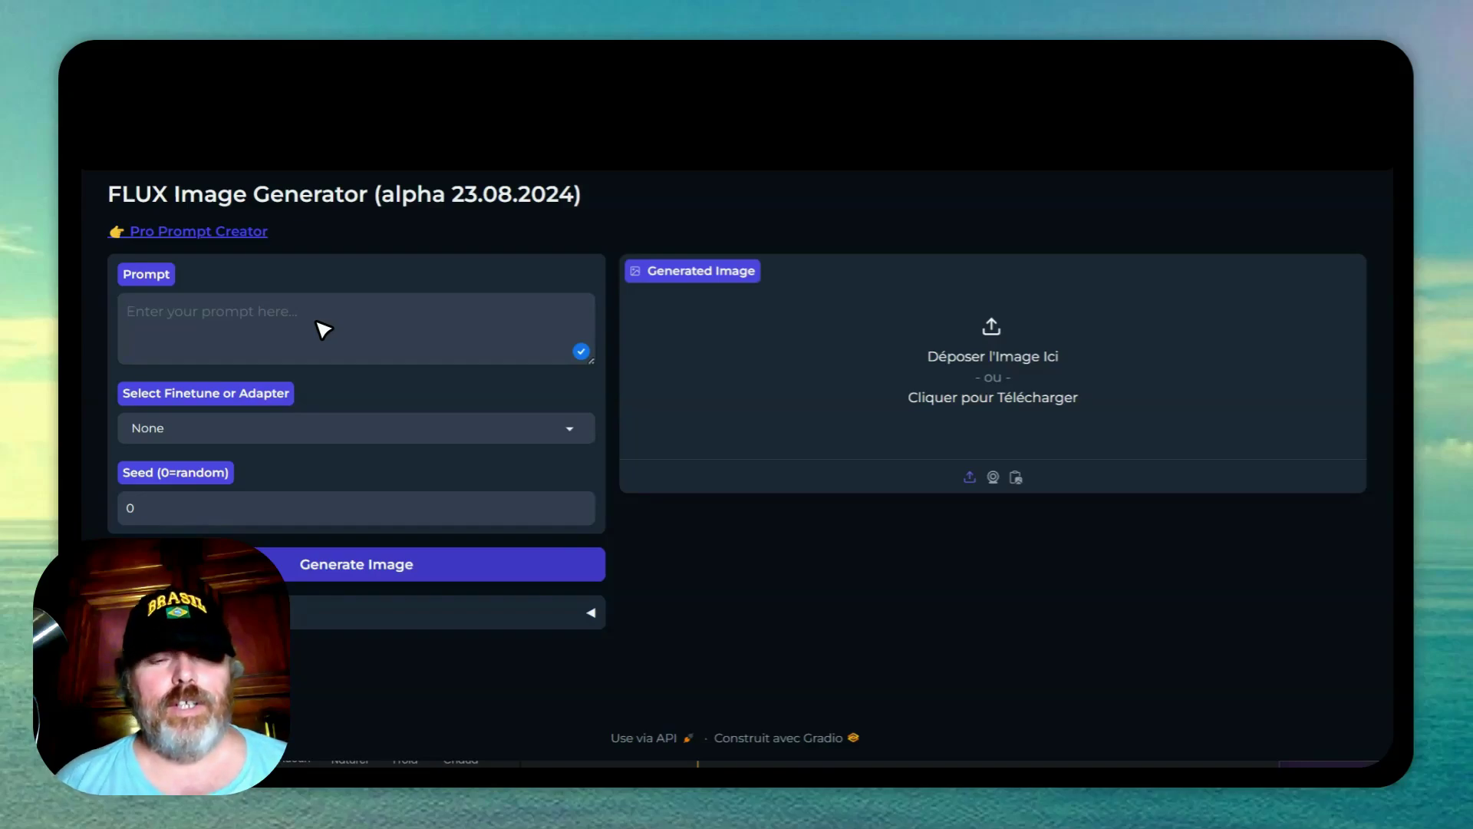
{"action": "type", "text": "Presi"}
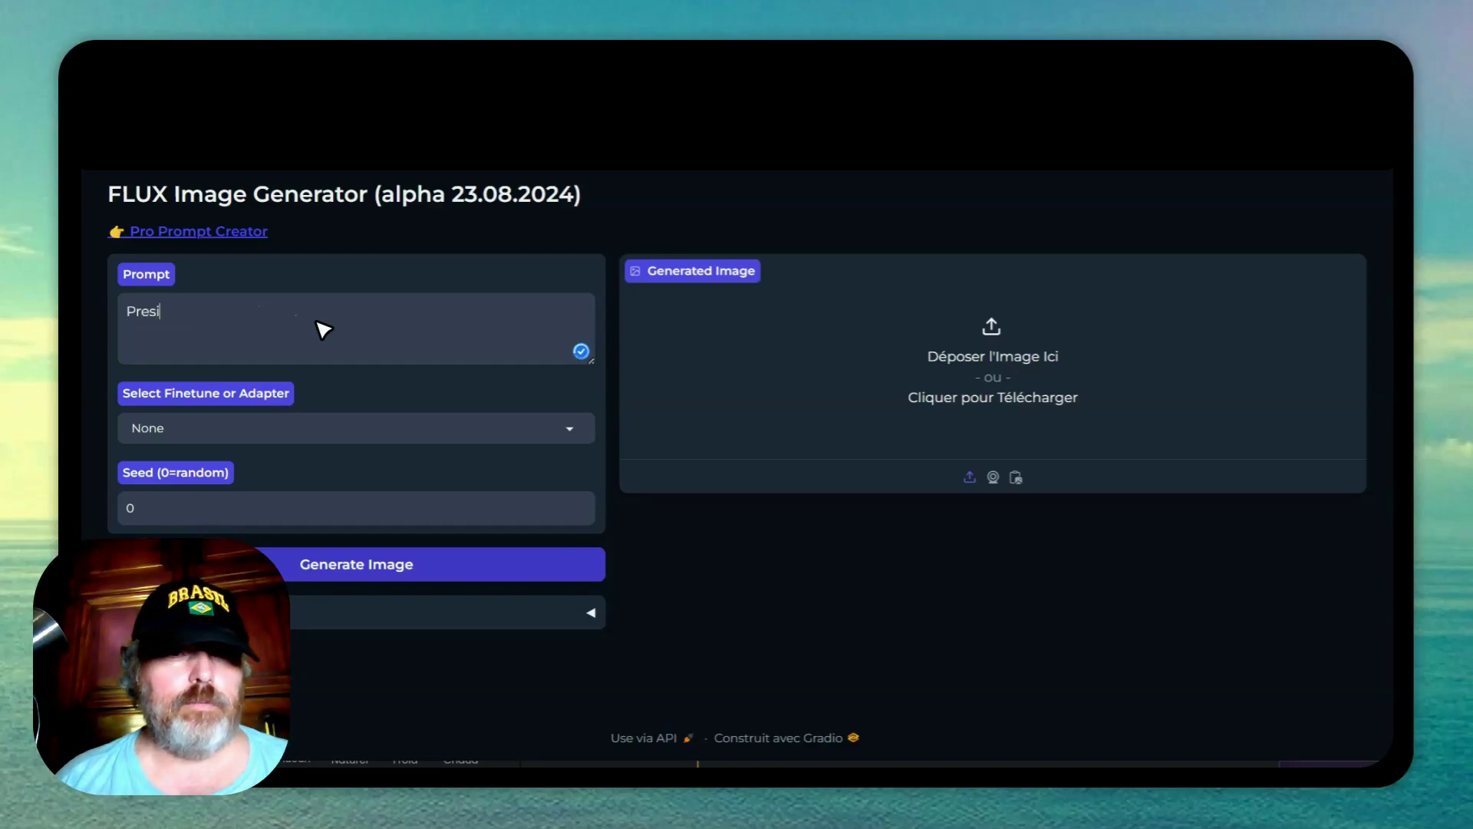
{"action": "type", "text": "dent do"}
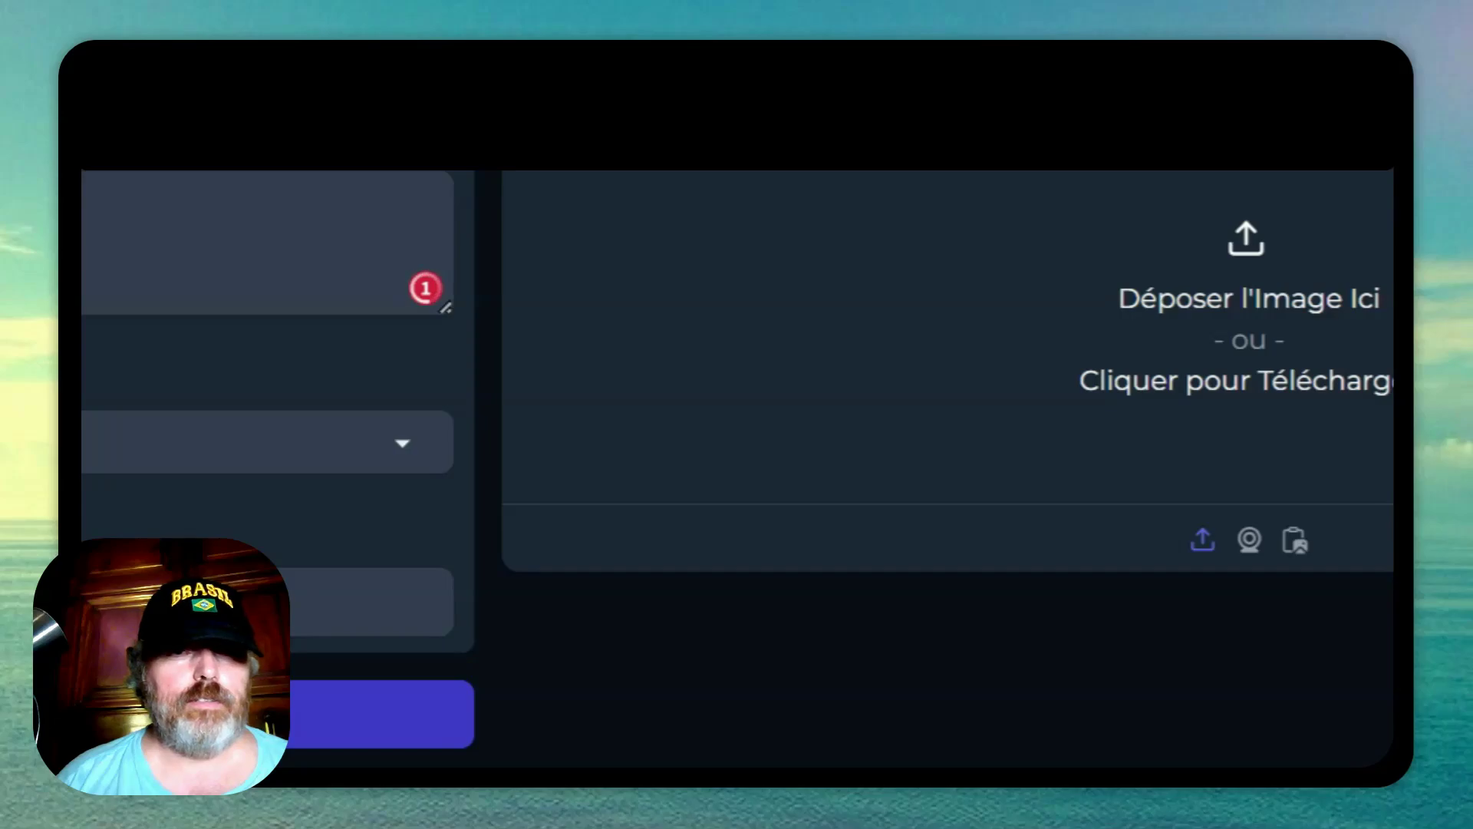
{"action": "type", "text": "secur"}
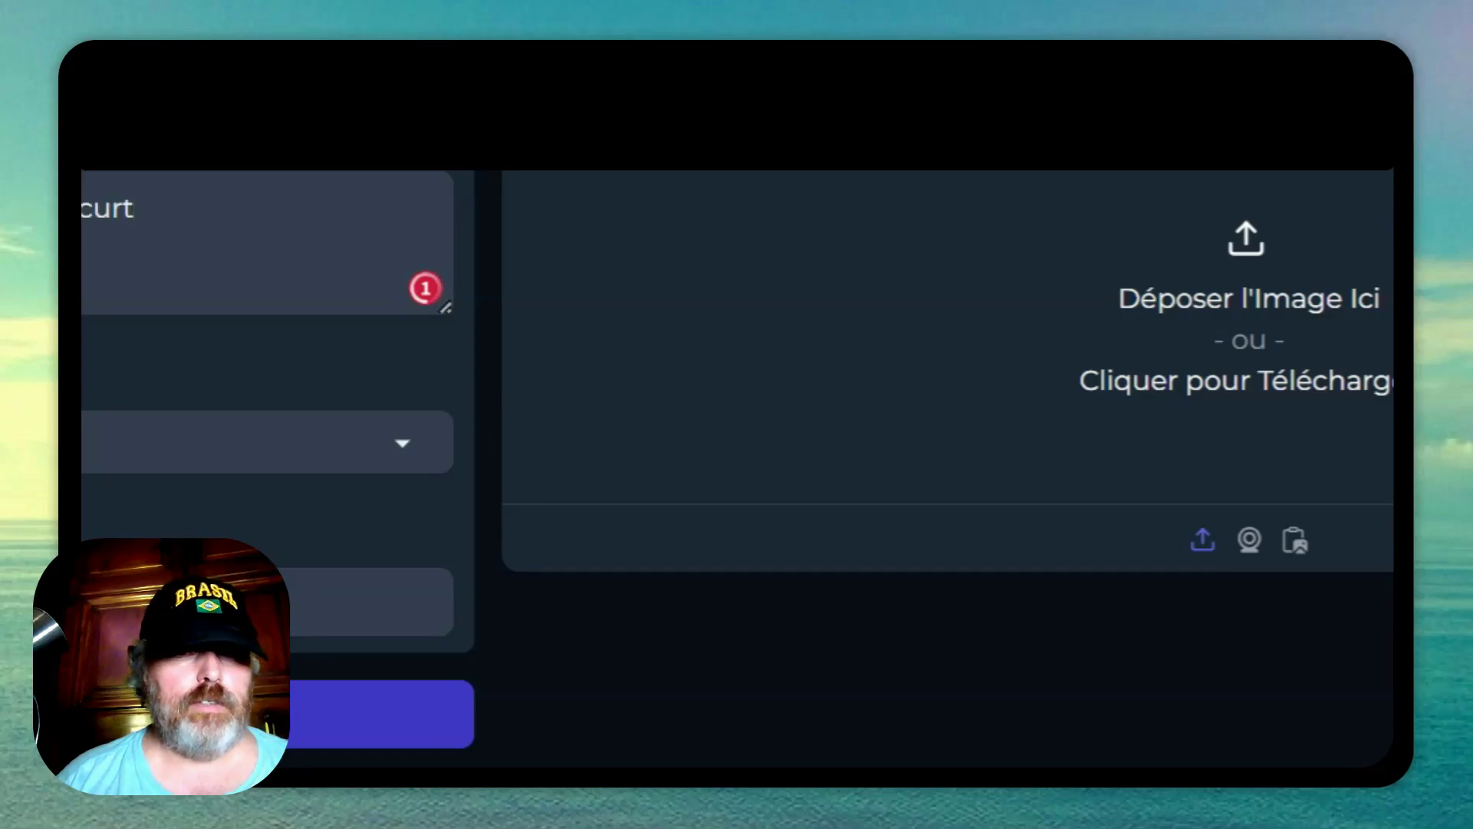
{"action": "type", "text": "ité lo"}
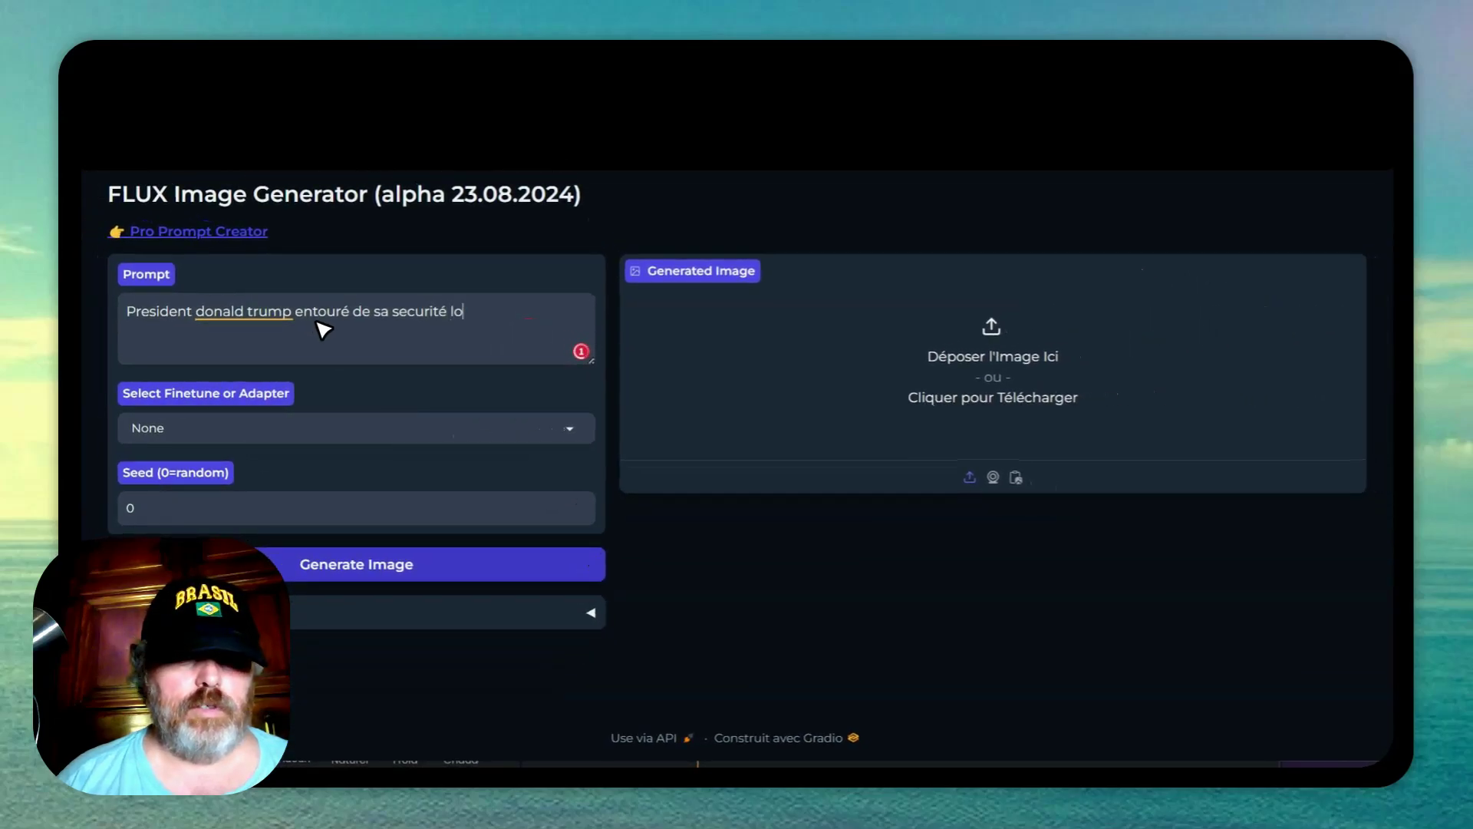
{"action": "type", "text": "rs d'un me"}
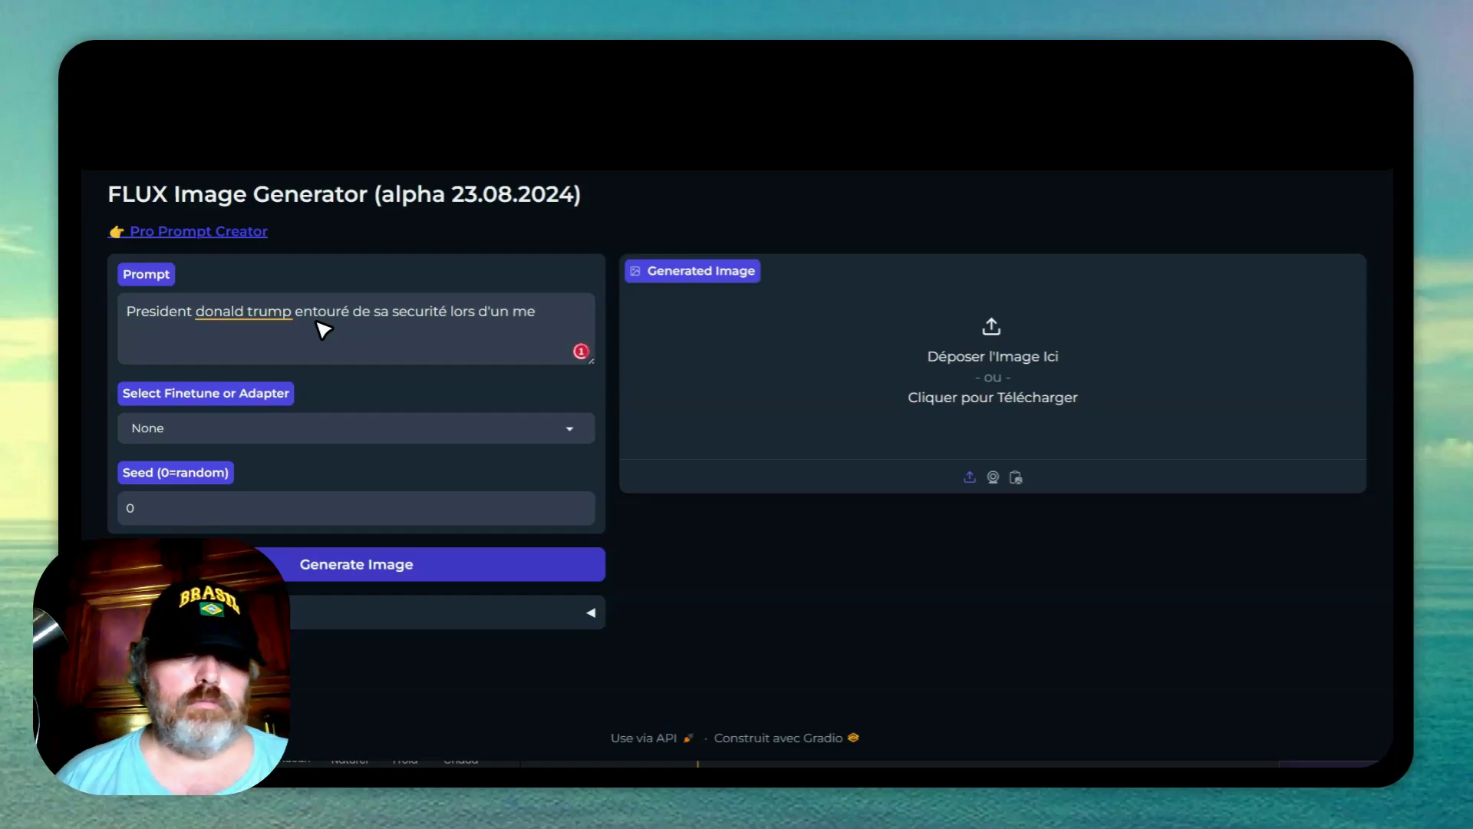
{"action": "type", "text": "eting"}
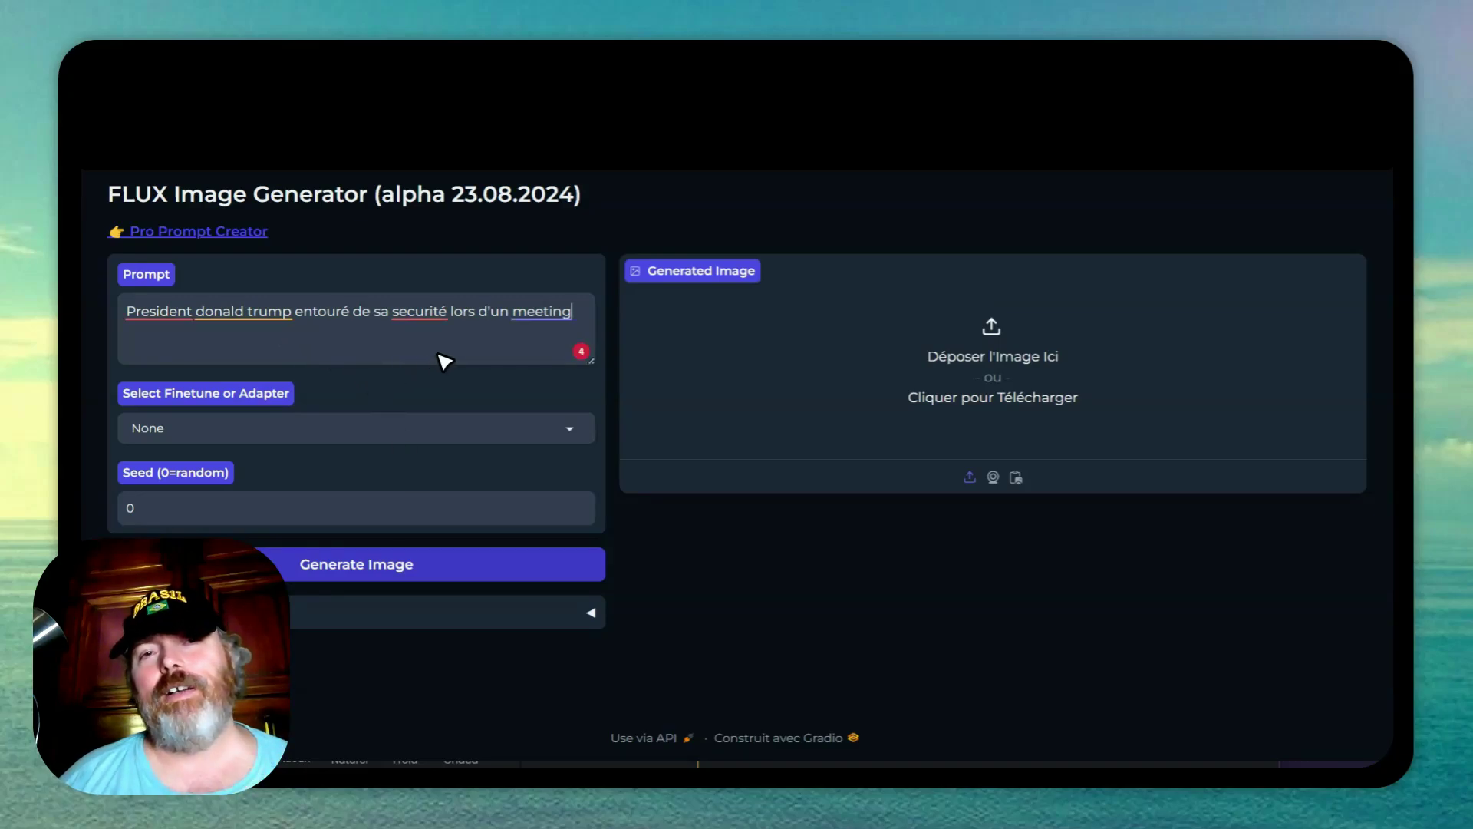
Step: Generate the image from the prompt and look over the whole picture
{"action": "left_click", "coordinate": [451, 568]}
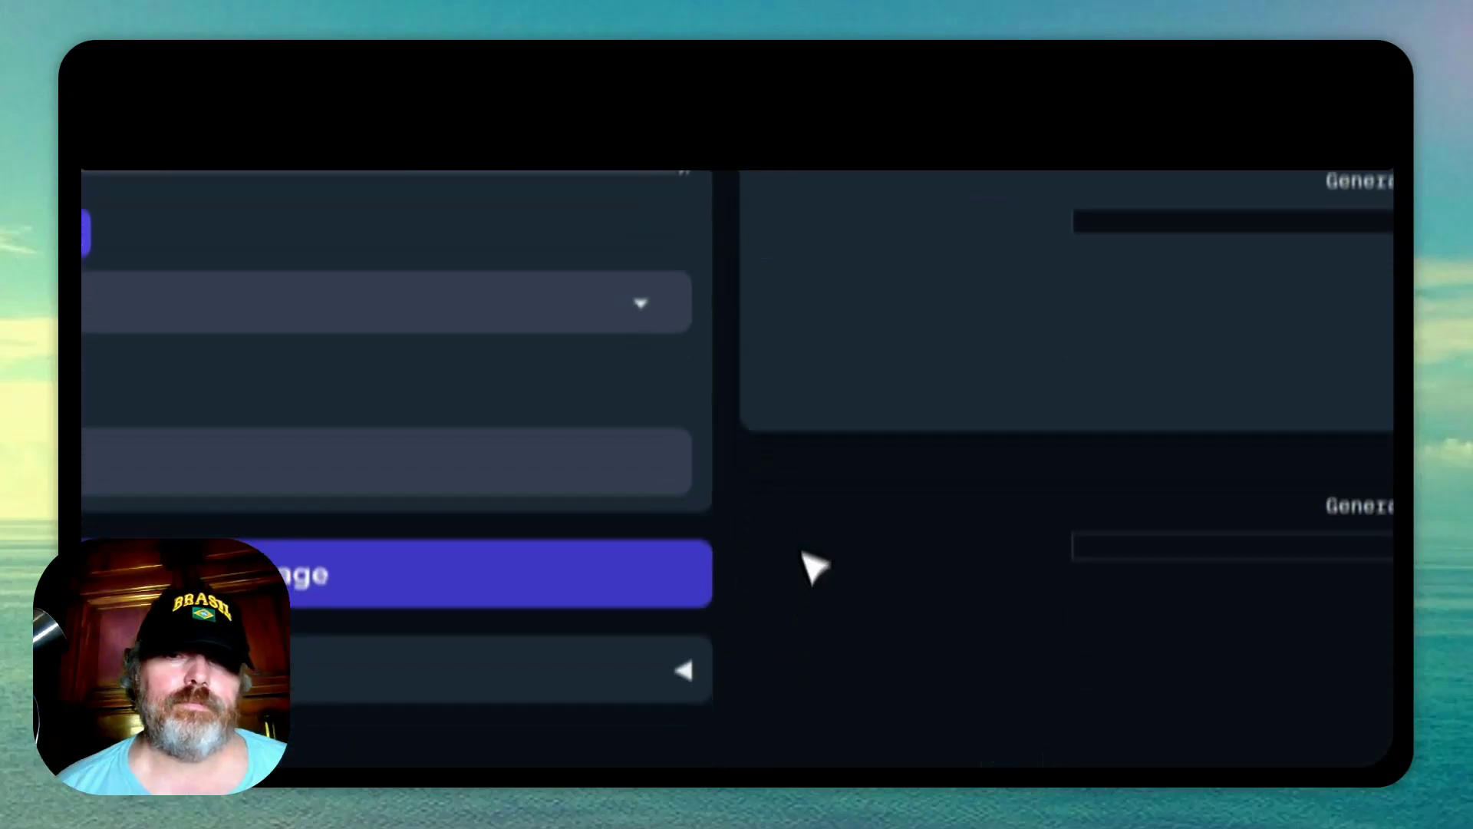
{"action": "left_click", "coordinate": [648, 604]}
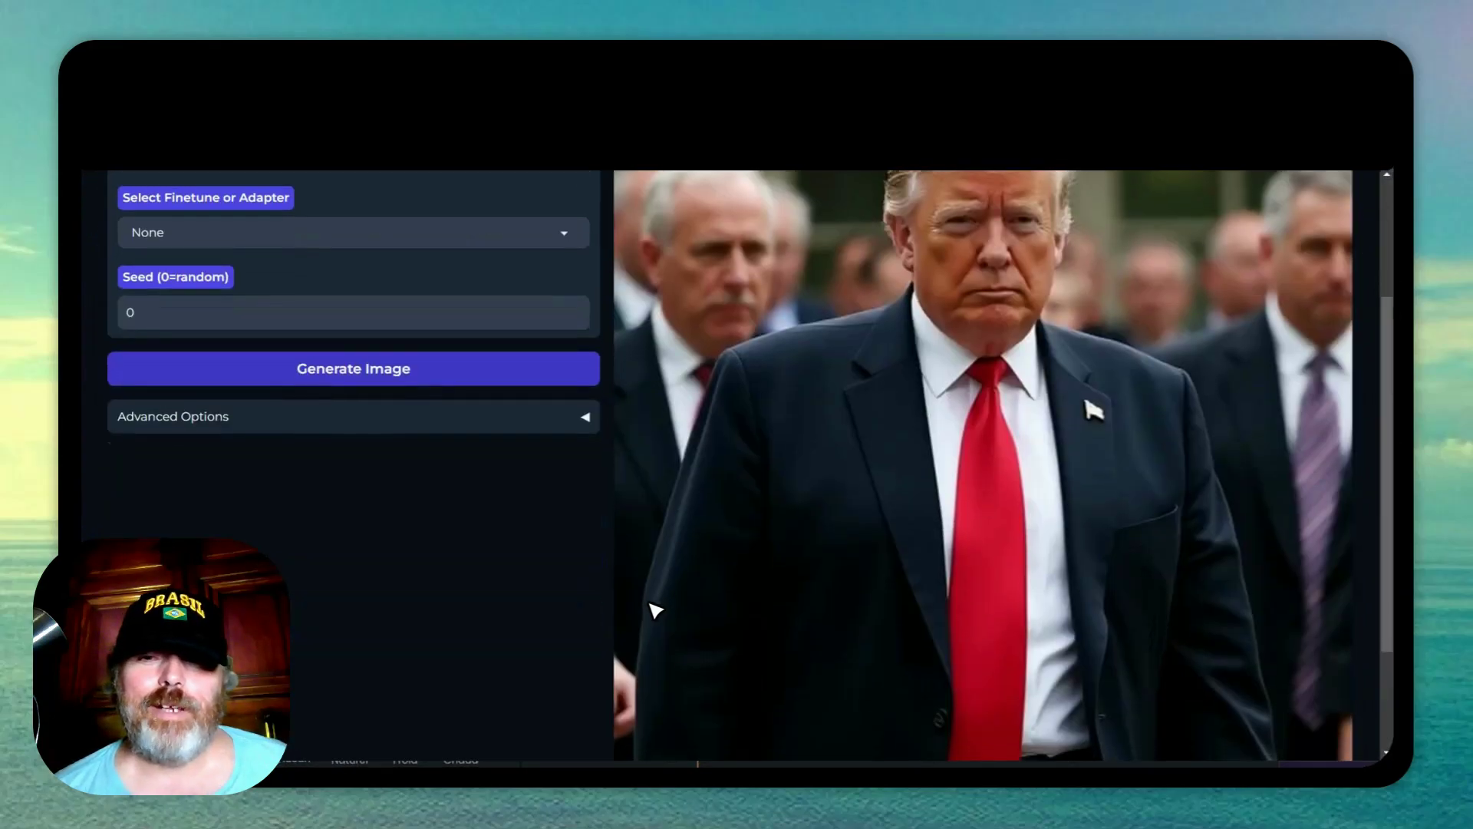
{"action": "scroll", "coordinate": [654, 610], "scroll_direction": "down", "scroll_amount": 2}
{"action": "scroll", "coordinate": [655, 610], "scroll_direction": "up", "scroll_amount": 5}
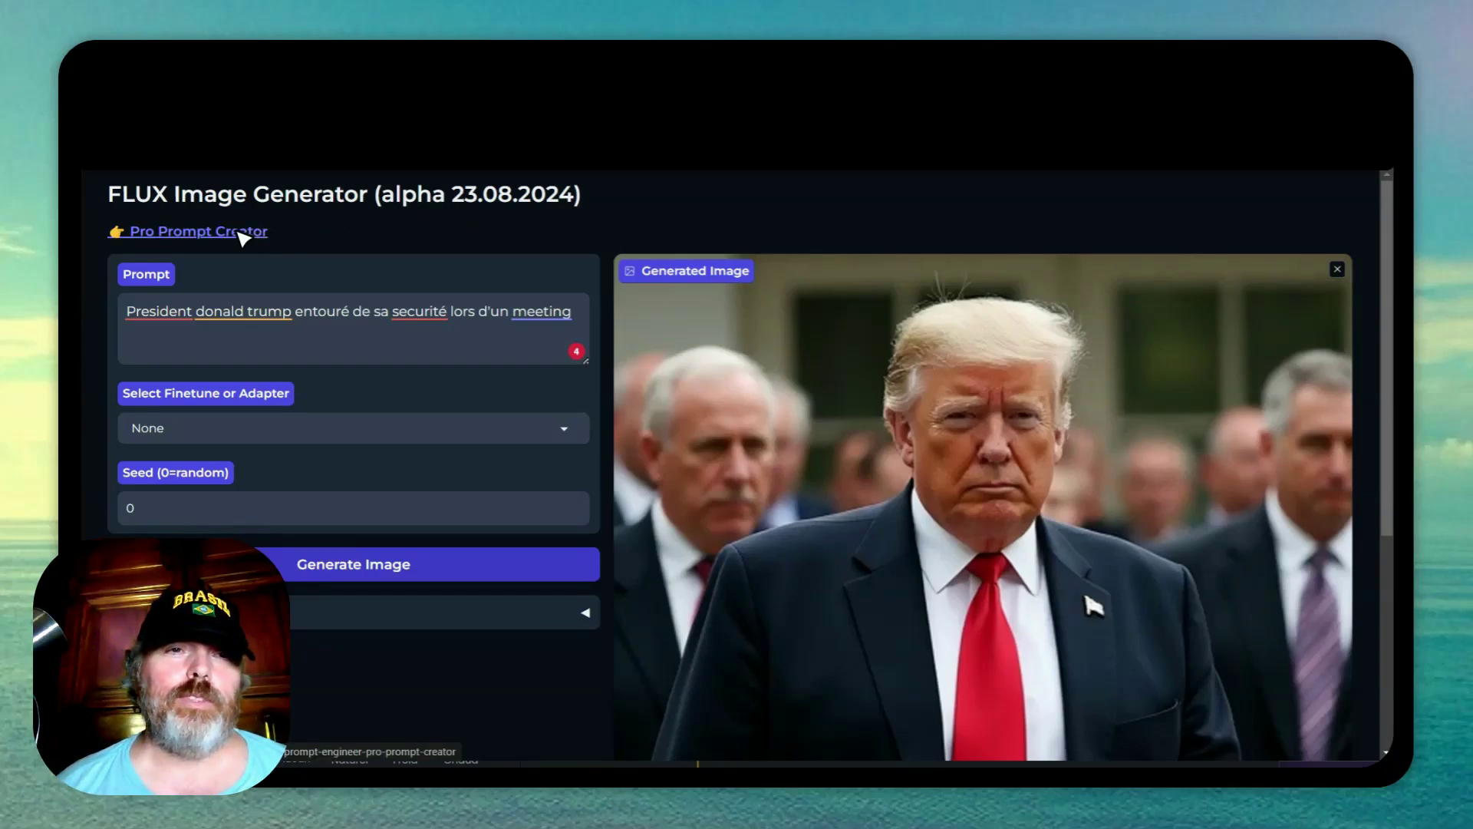
Step: Open the Pro Prompt Creator assistant and submit a copy of the current image prompt to it
{"action": "left_click", "coordinate": [240, 232]}
{"action": "left_click", "coordinate": [372, 388]}
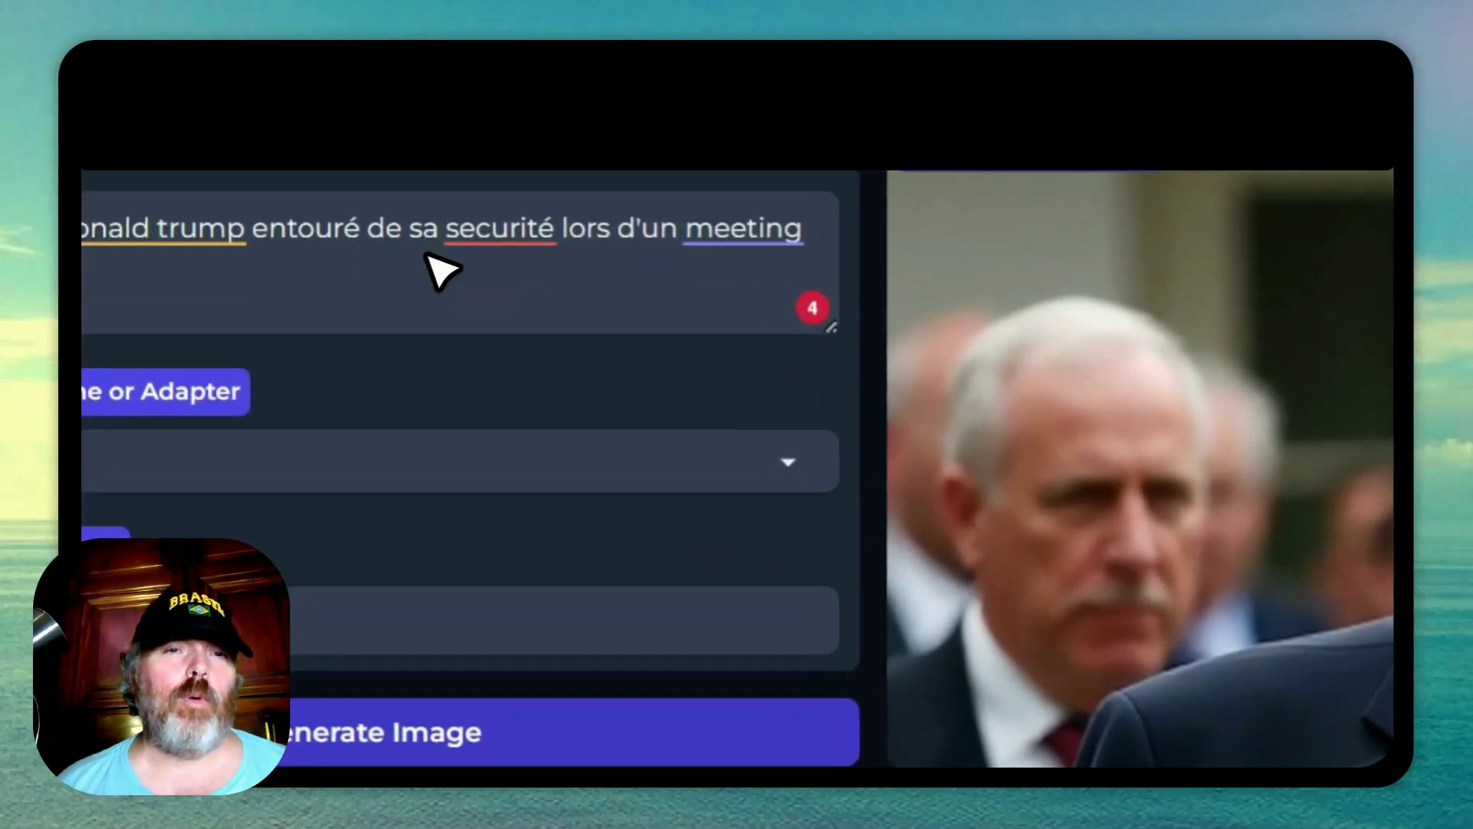
{"action": "triple_click", "coordinate": [428, 251]}
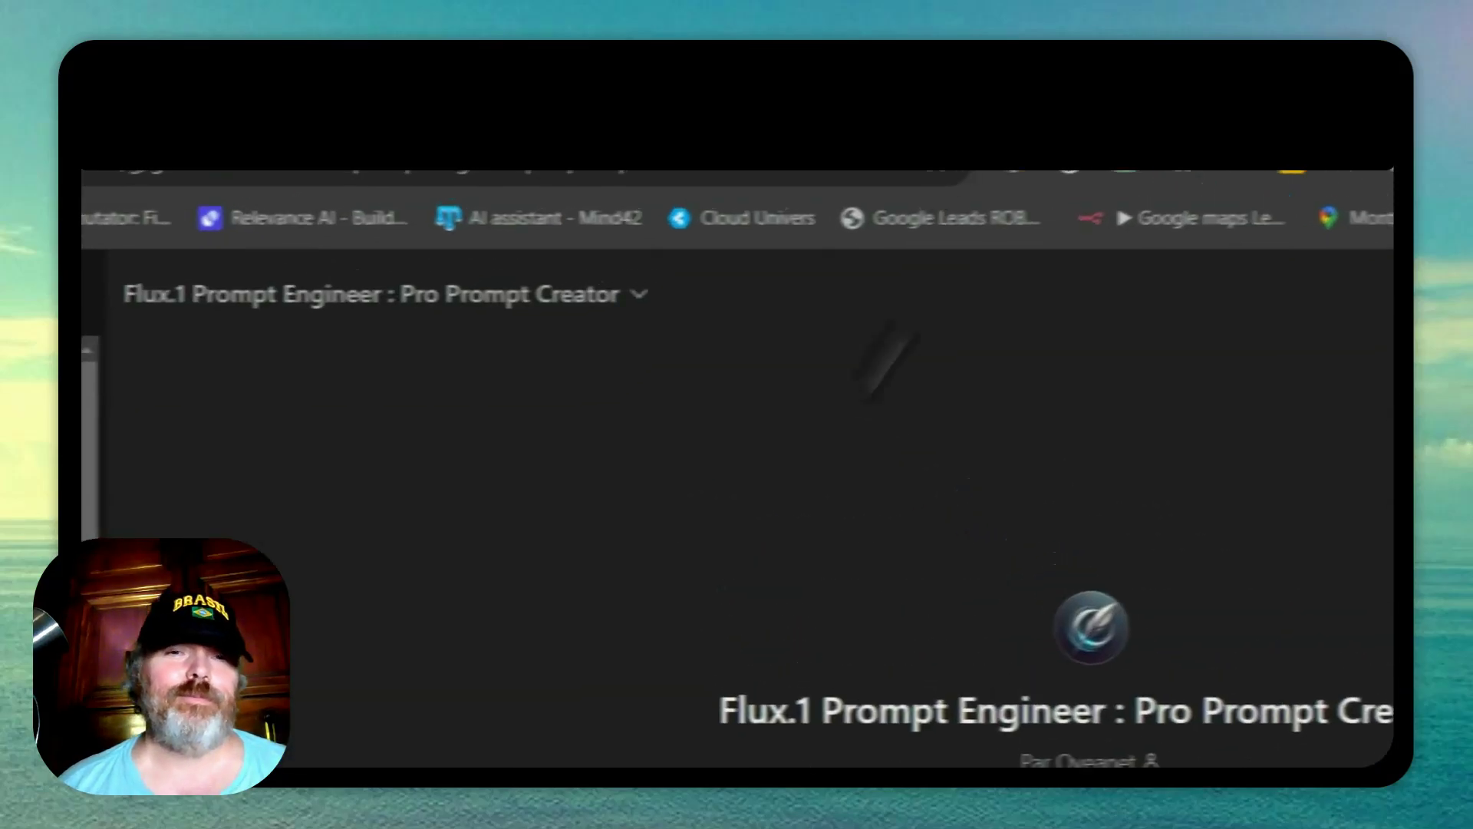
{"action": "left_click", "coordinate": [587, 656]}
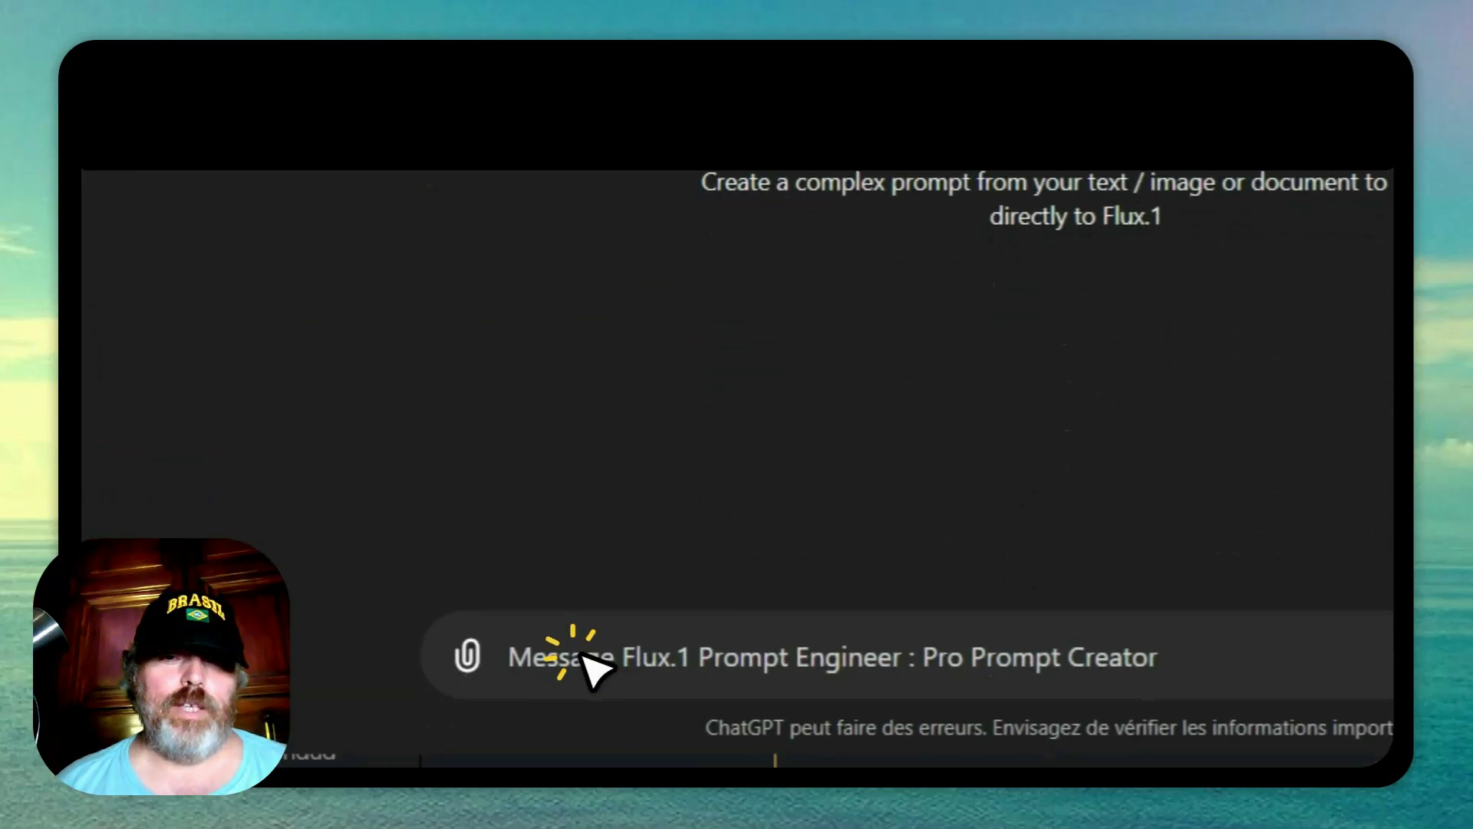
{"action": "key", "text": "ctrl+v"}
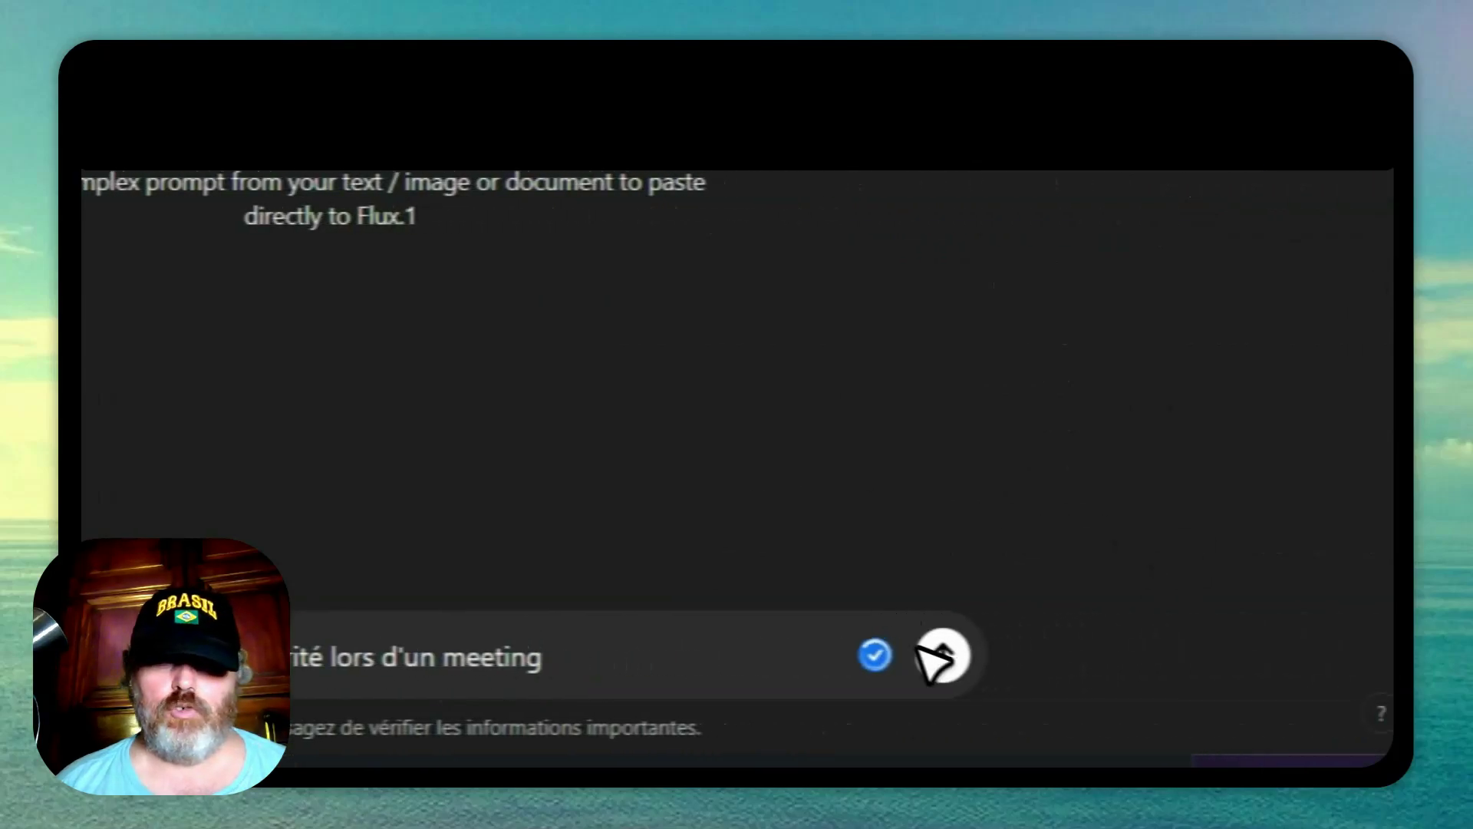
{"action": "left_click", "coordinate": [945, 658]}
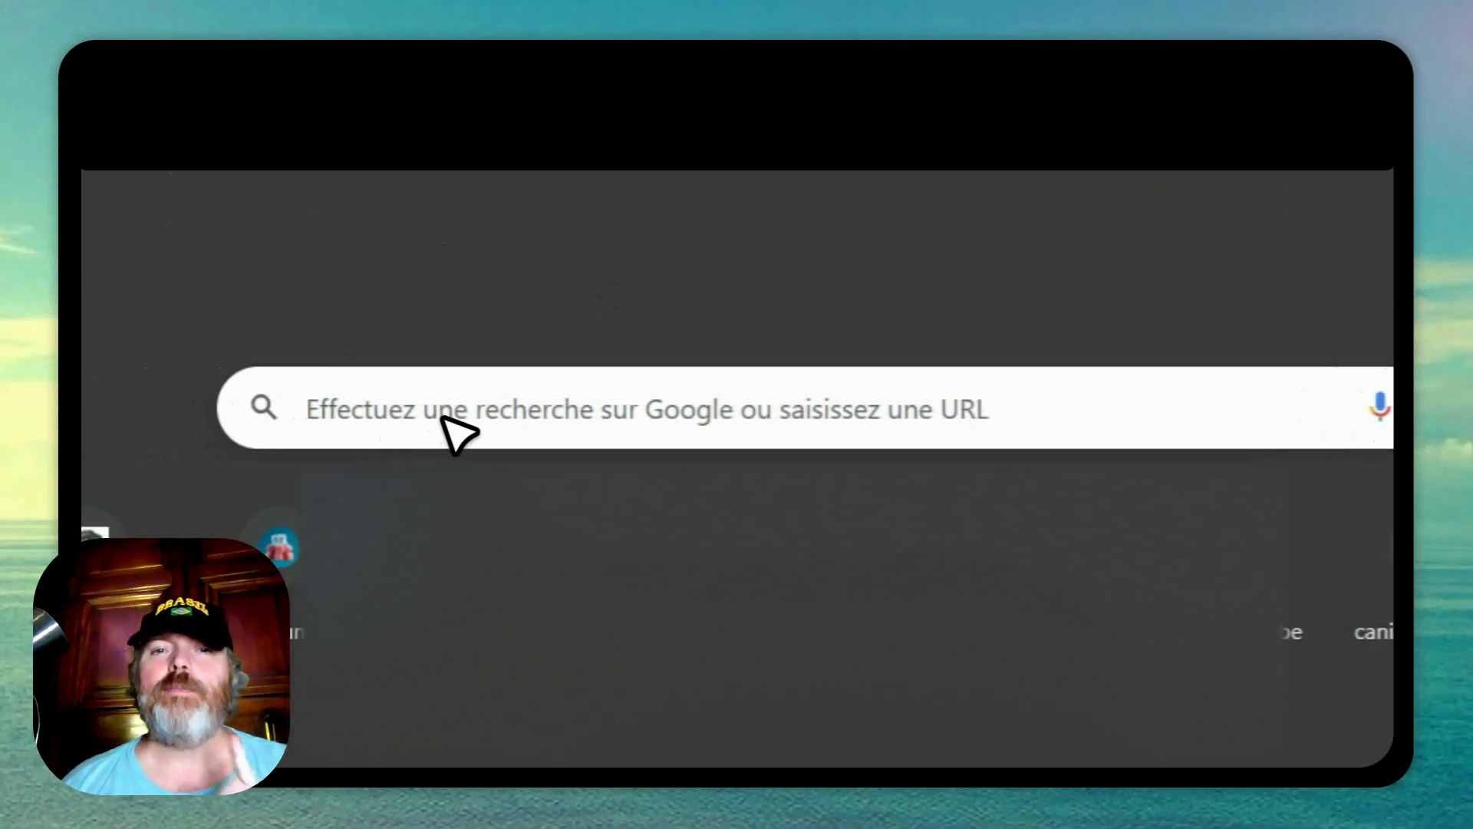
Step: Search Google for "donald trump assassination attempt" and switch to the image results
{"action": "left_click", "coordinate": [372, 419]}
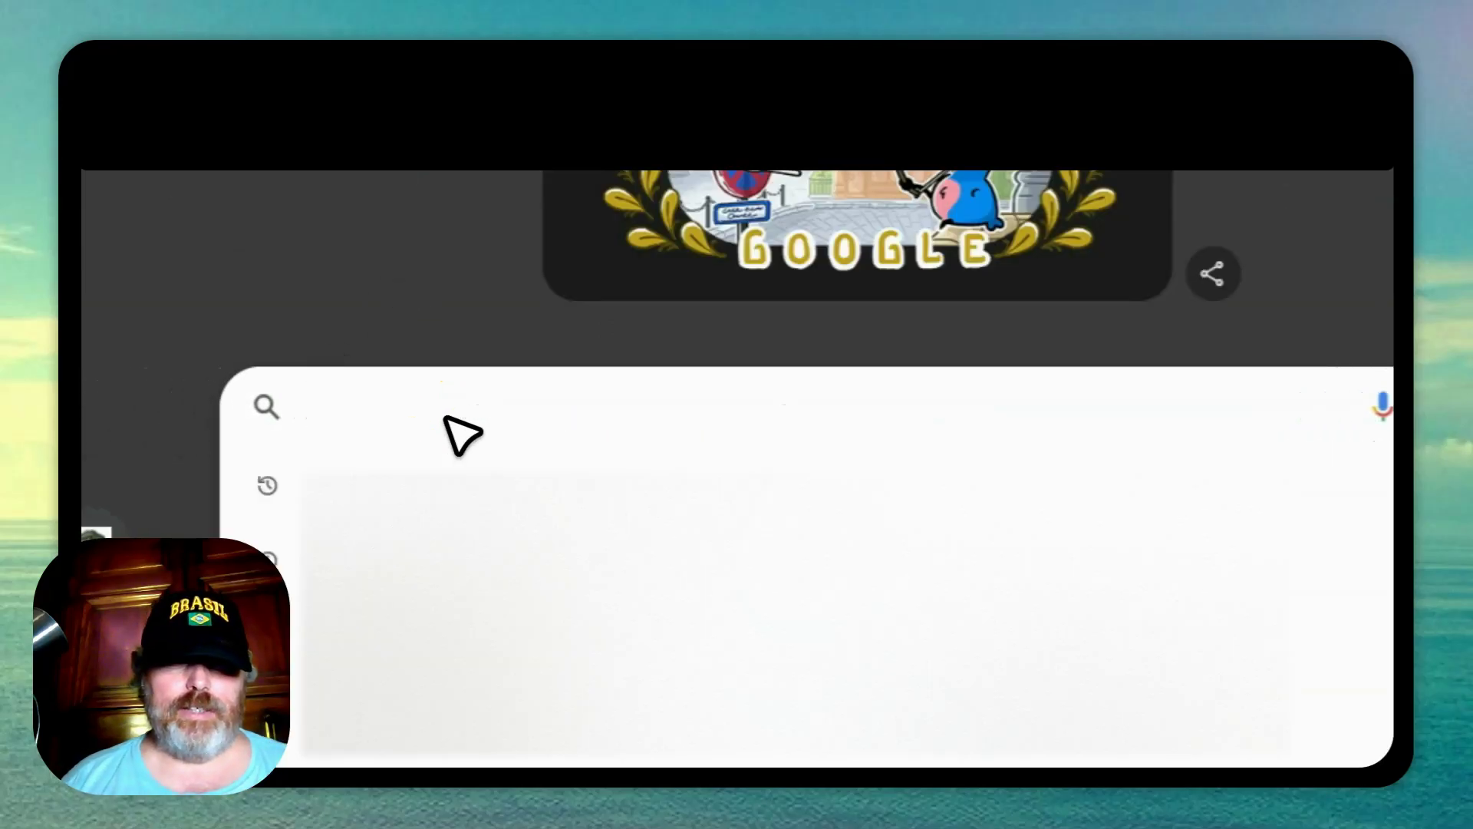
{"action": "type", "text": "donal"}
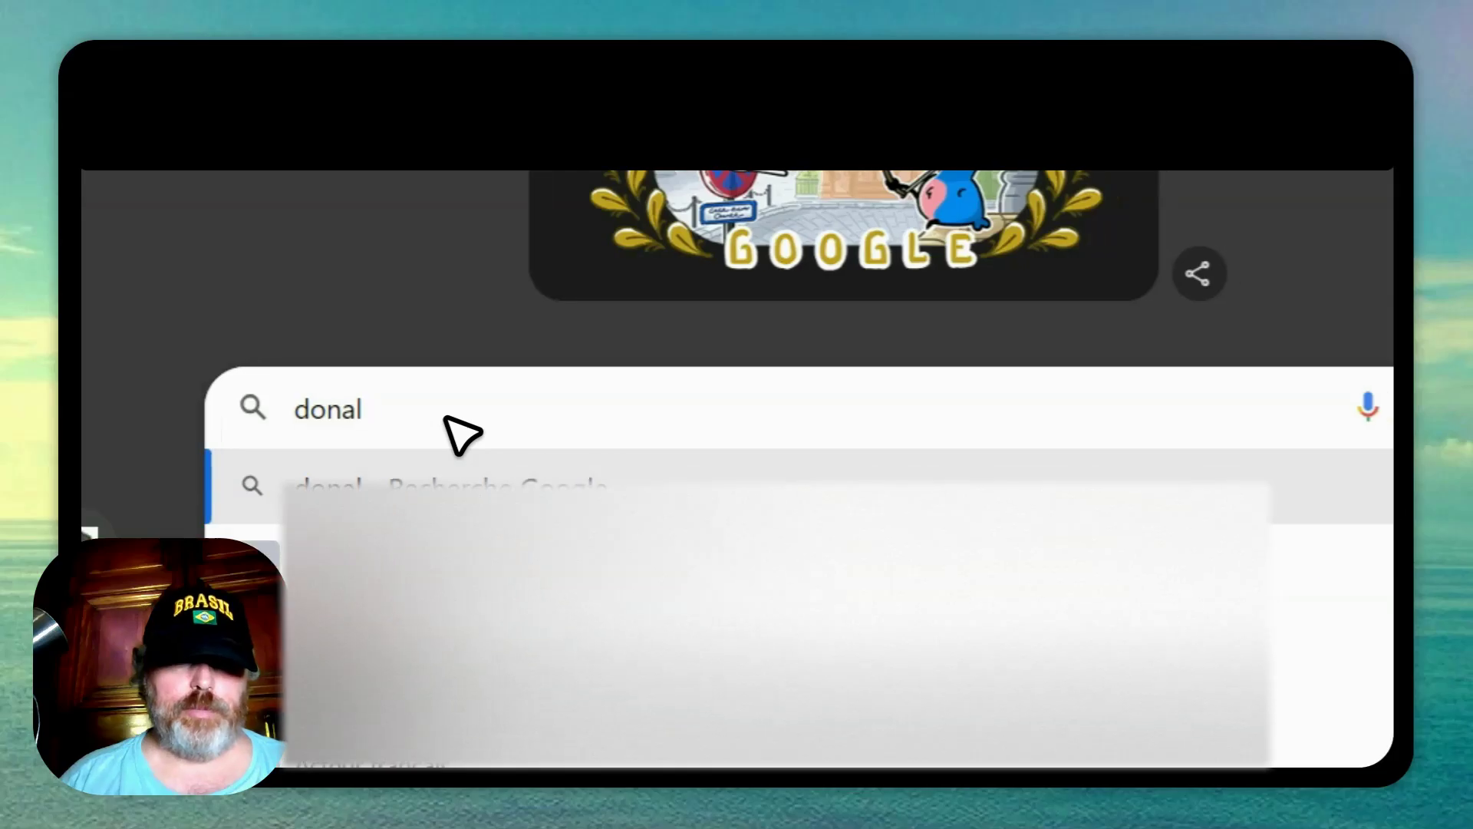
{"action": "type", "text": "d"}
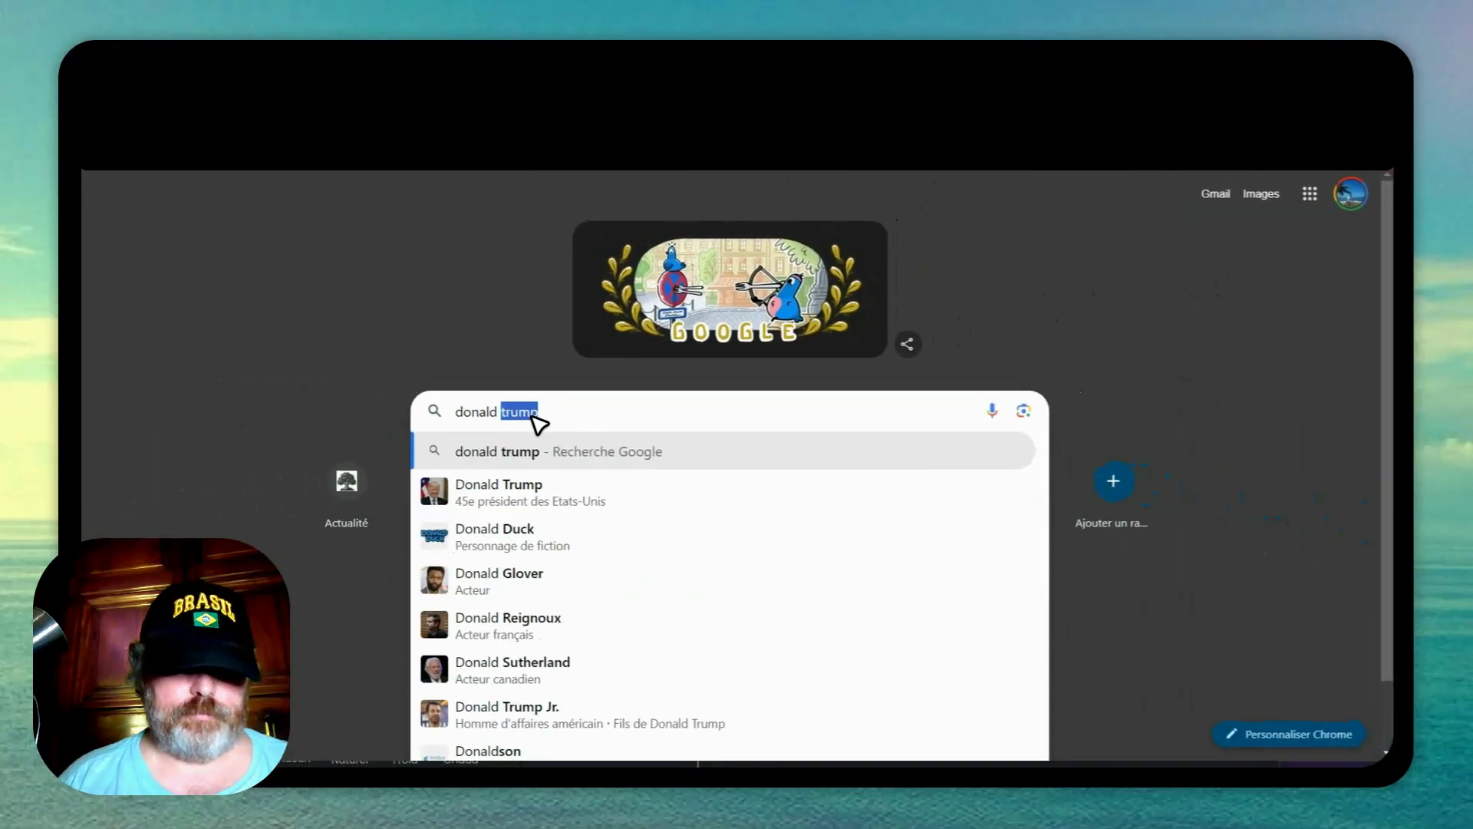
{"action": "type", "text": " trump assassina"}
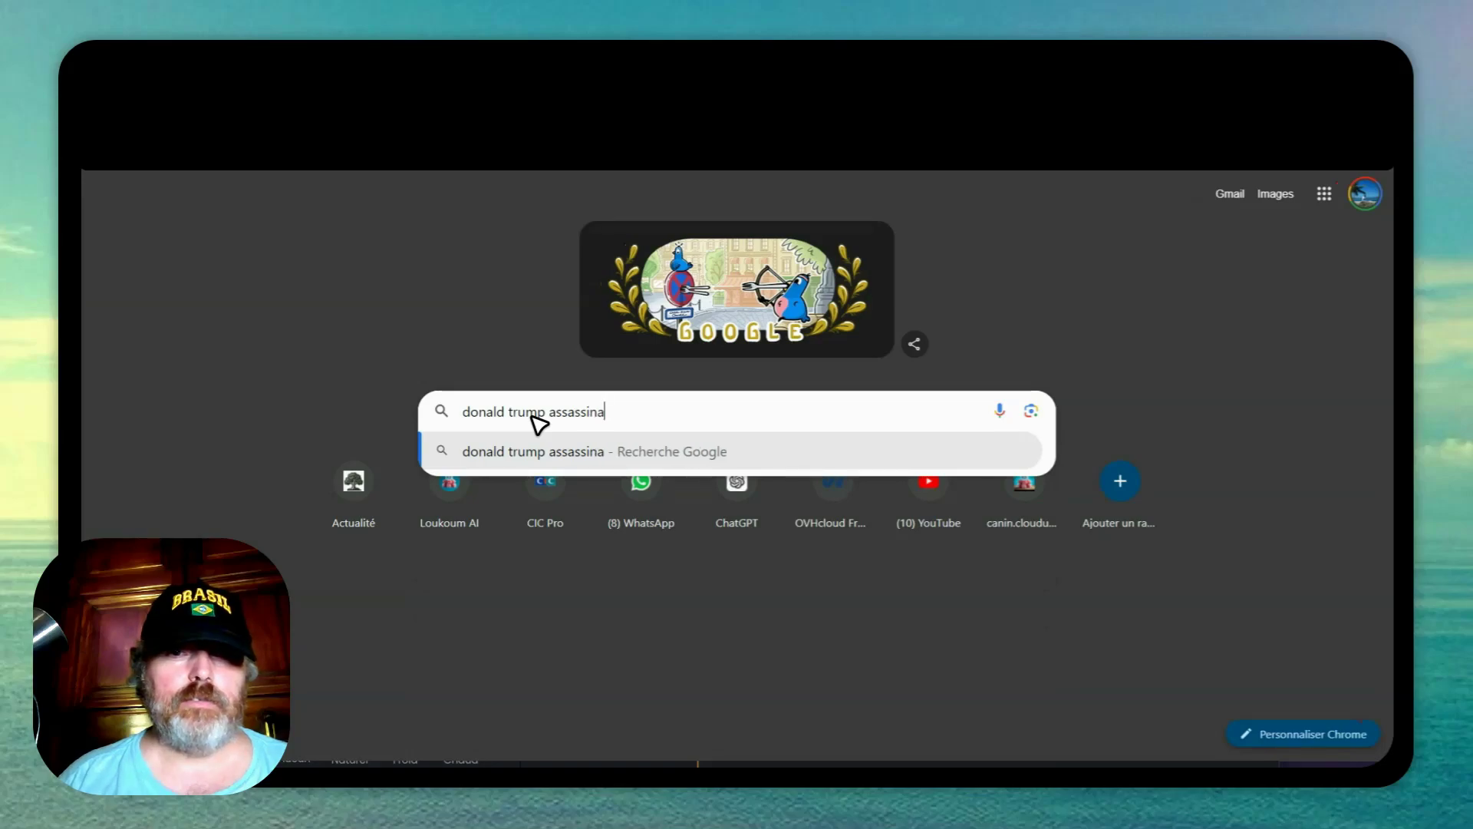
{"action": "type", "text": "tion"}
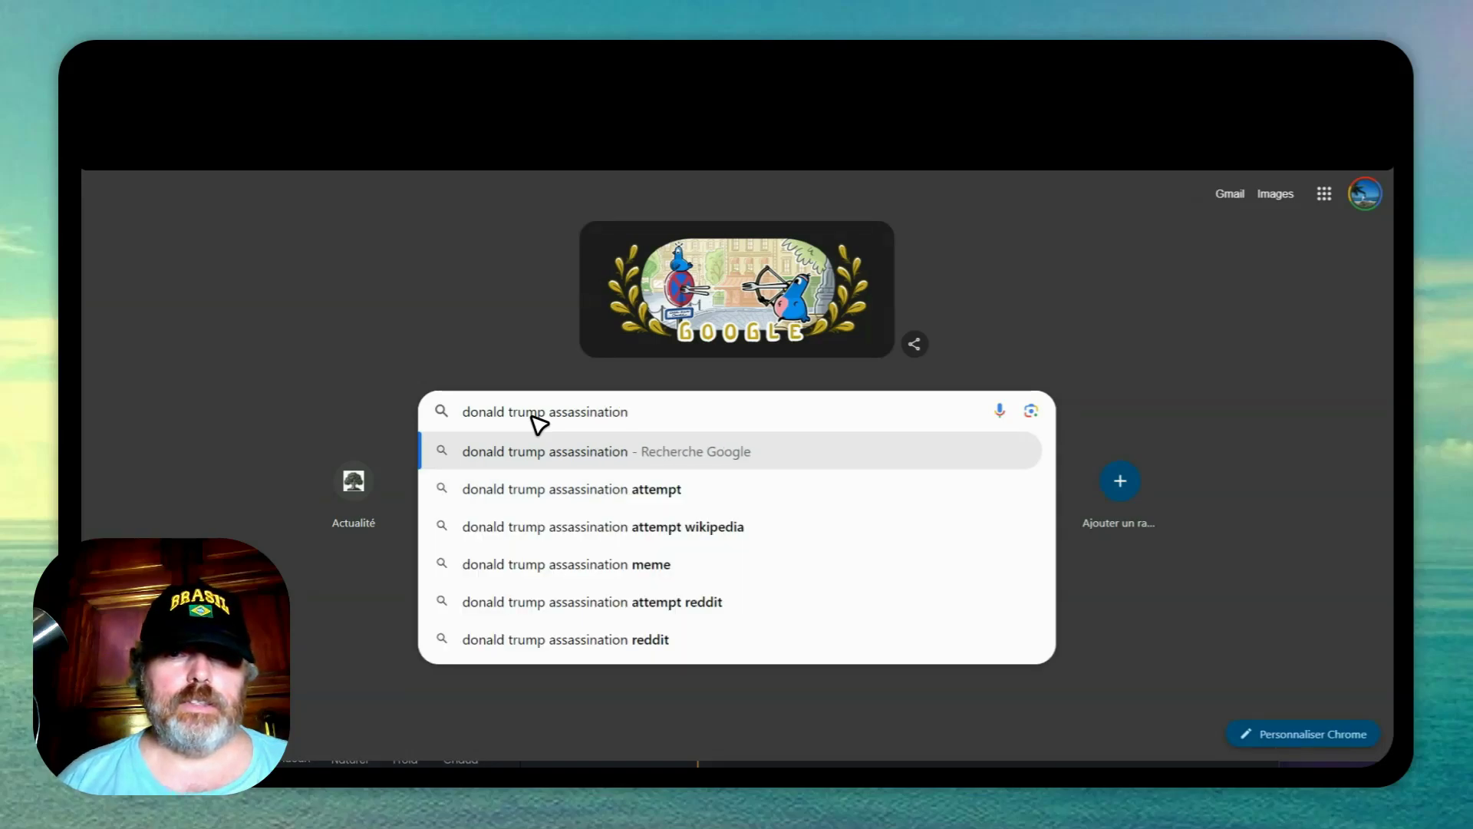
{"action": "key", "text": "Down"}
{"action": "key", "text": "Return"}
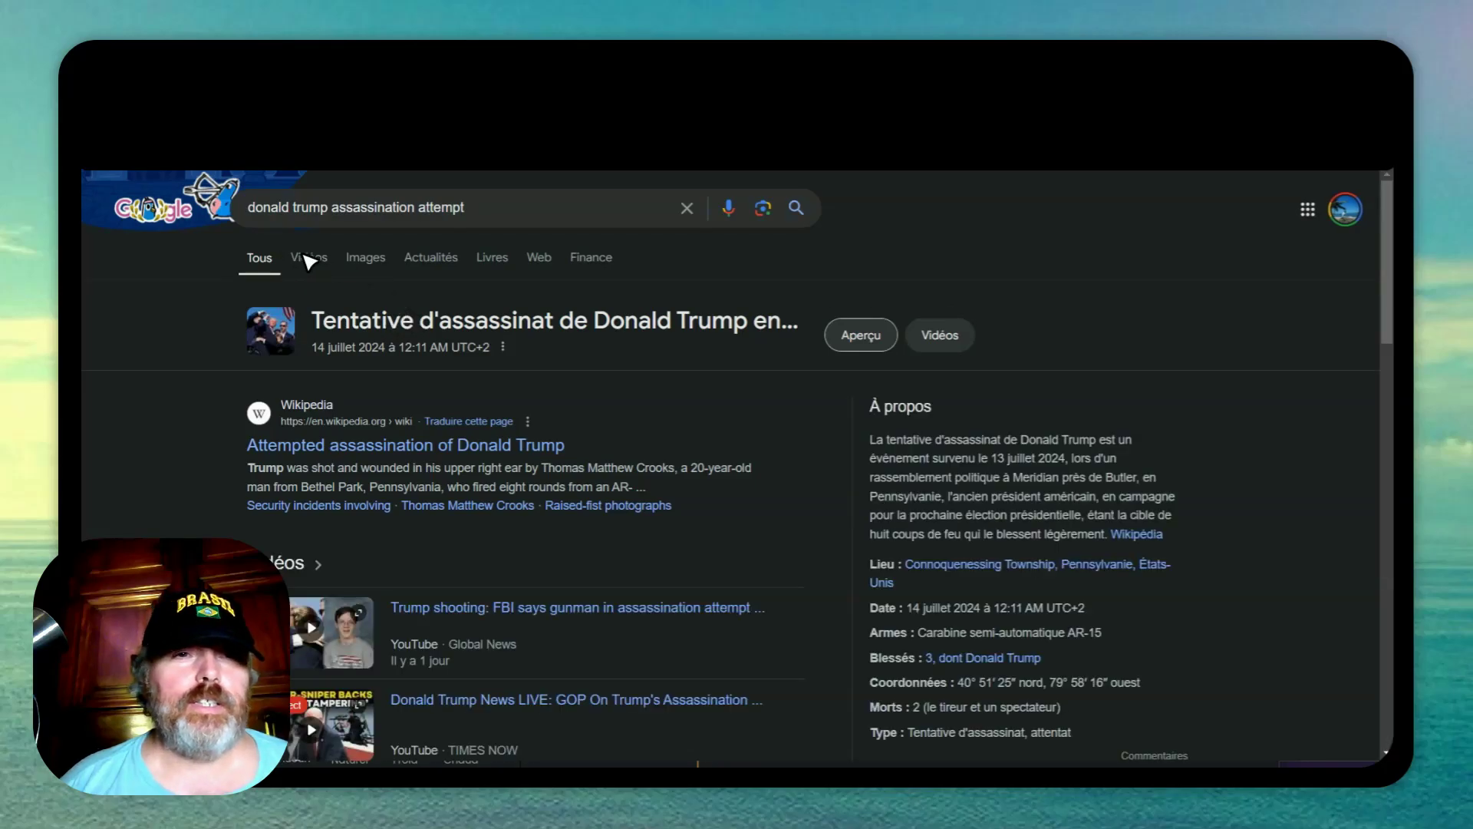
{"action": "left_click", "coordinate": [365, 261]}
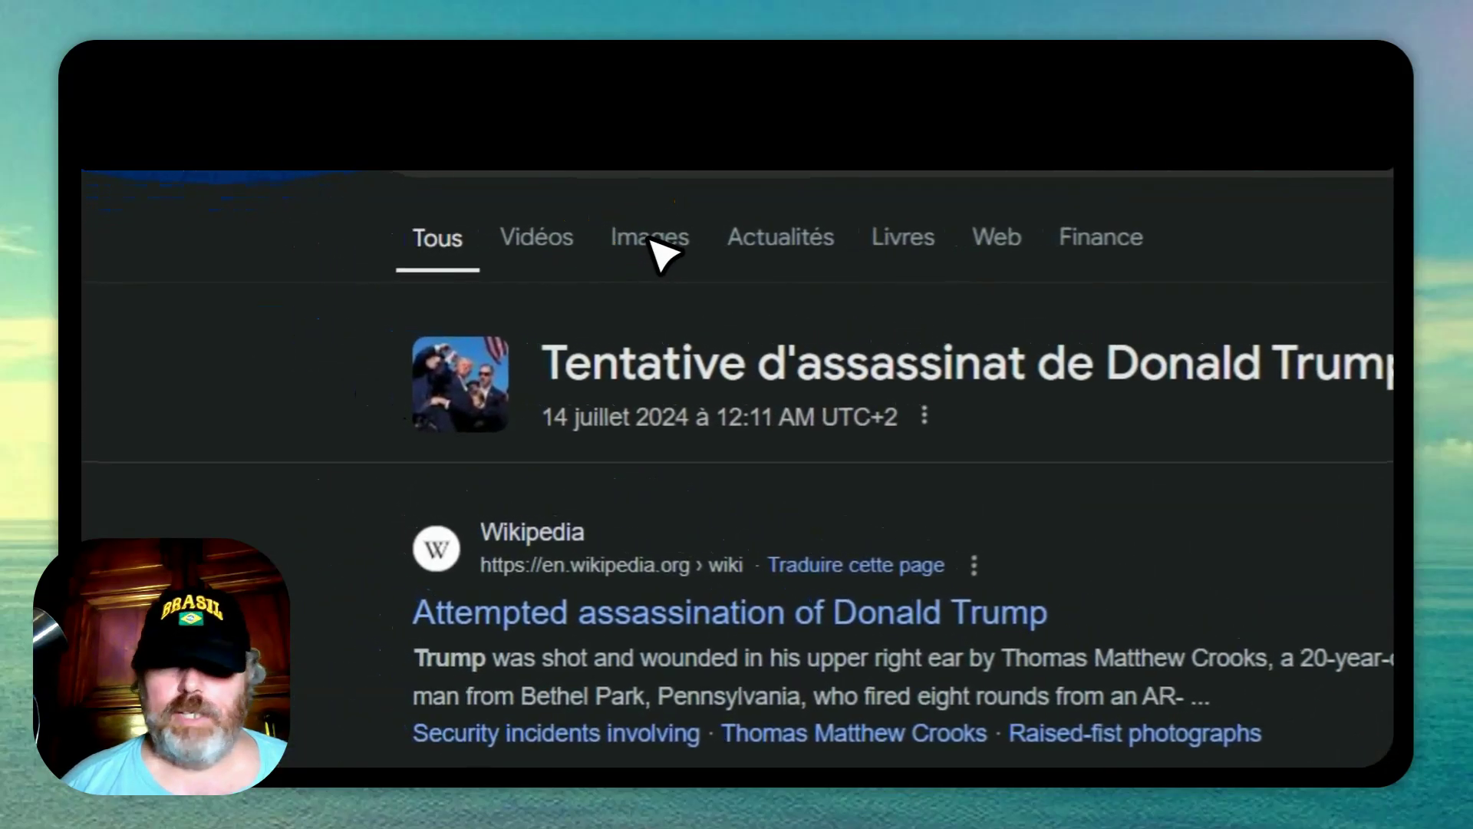
{"action": "left_click", "coordinate": [653, 244]}
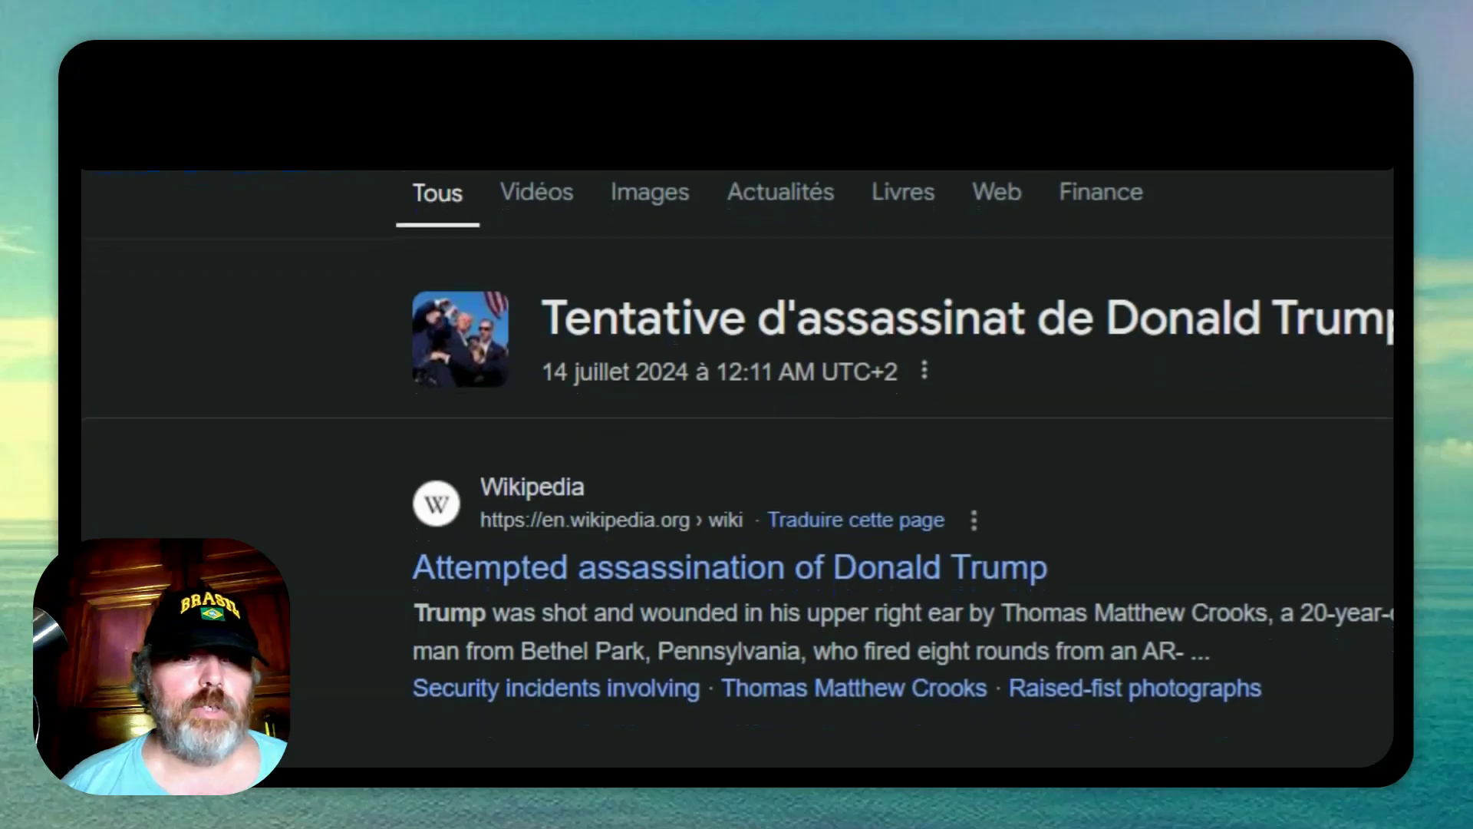
Step: Switch the Google search to image results and save the first raised-fist picture to disk
{"action": "left_click", "coordinate": [650, 233]}
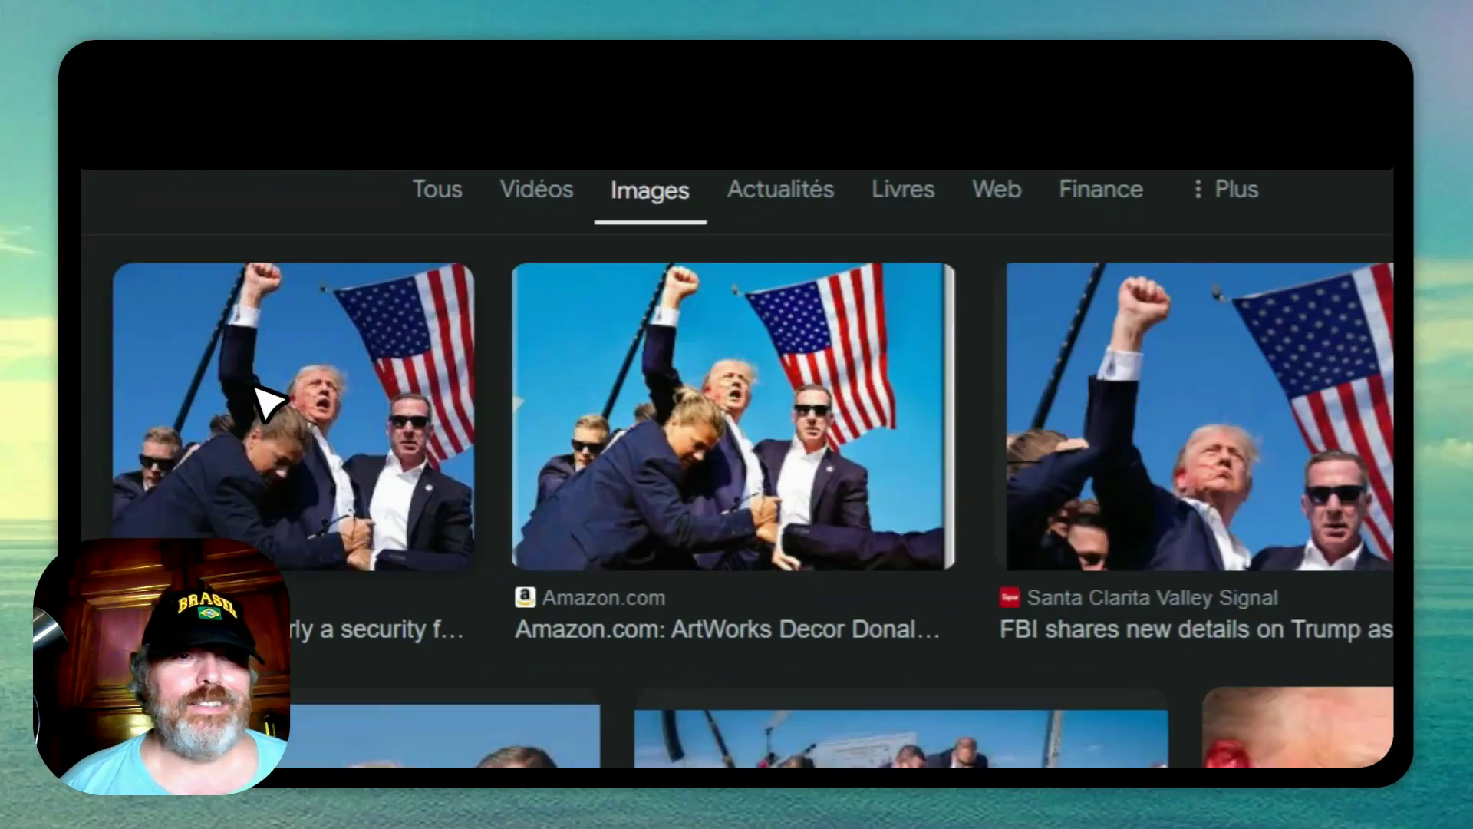
{"action": "right_click", "coordinate": [256, 386]}
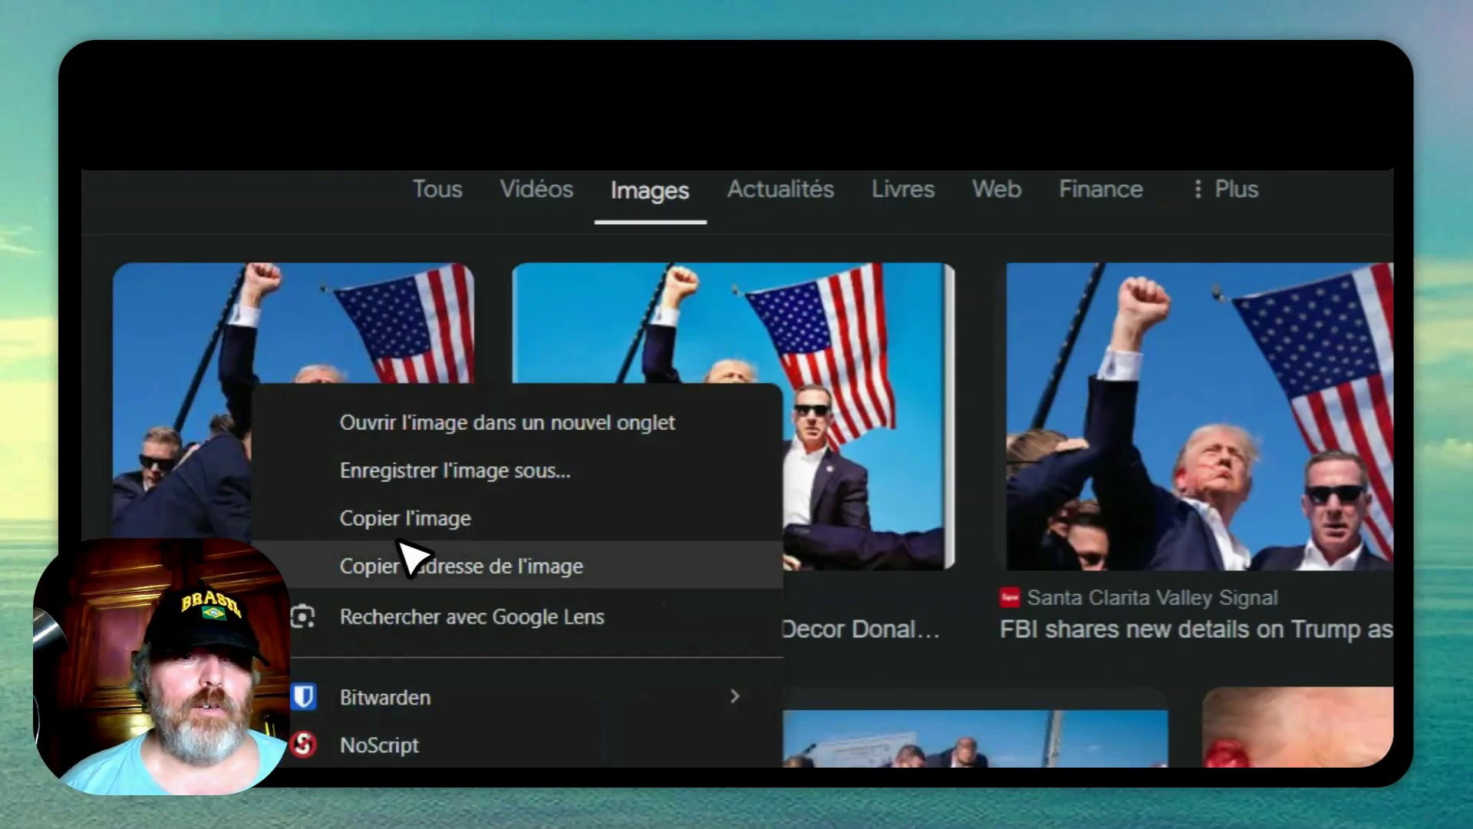
{"action": "left_click", "coordinate": [499, 445]}
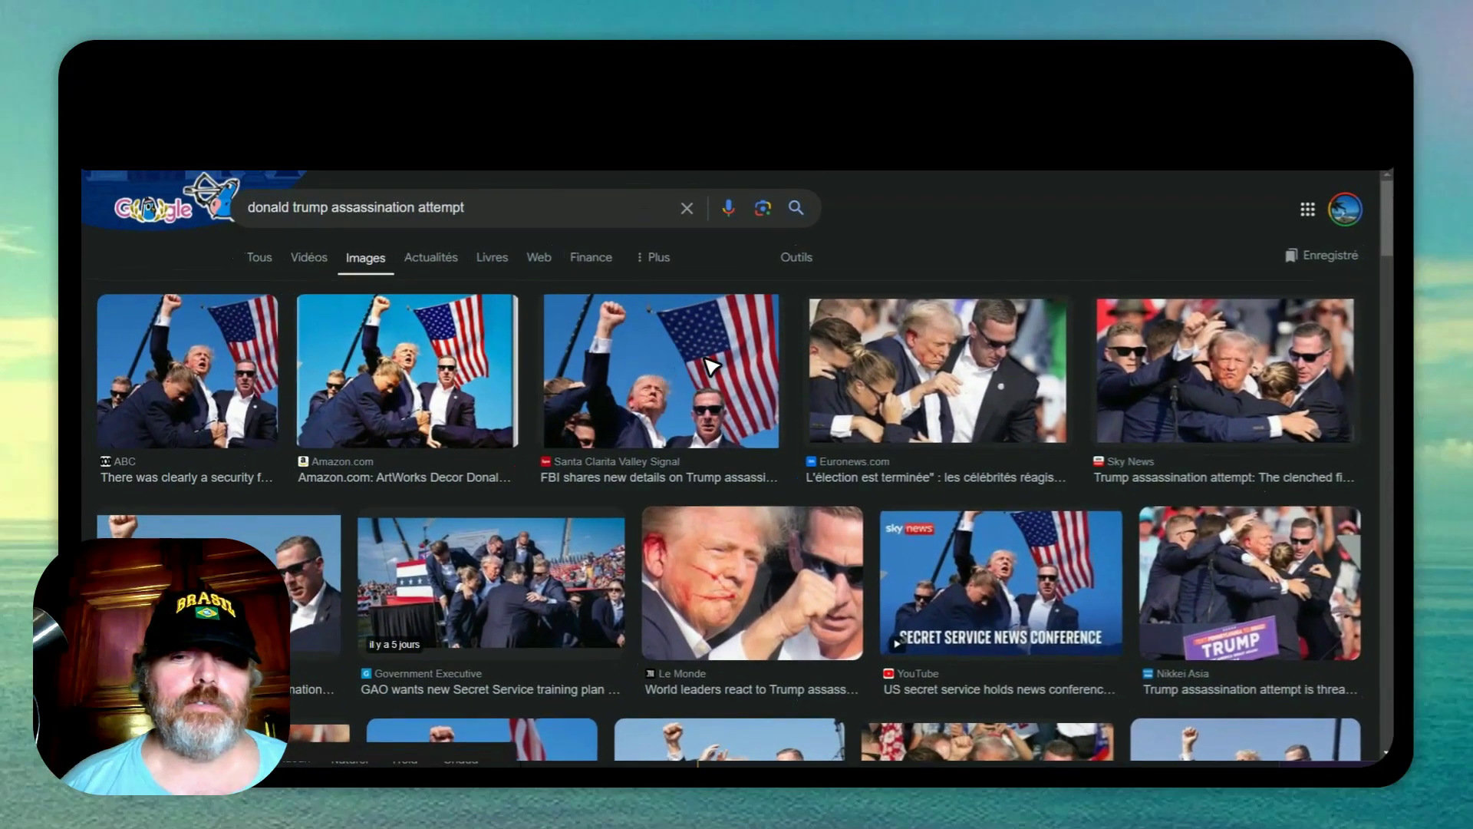
{"action": "key", "text": "ctrl+s"}
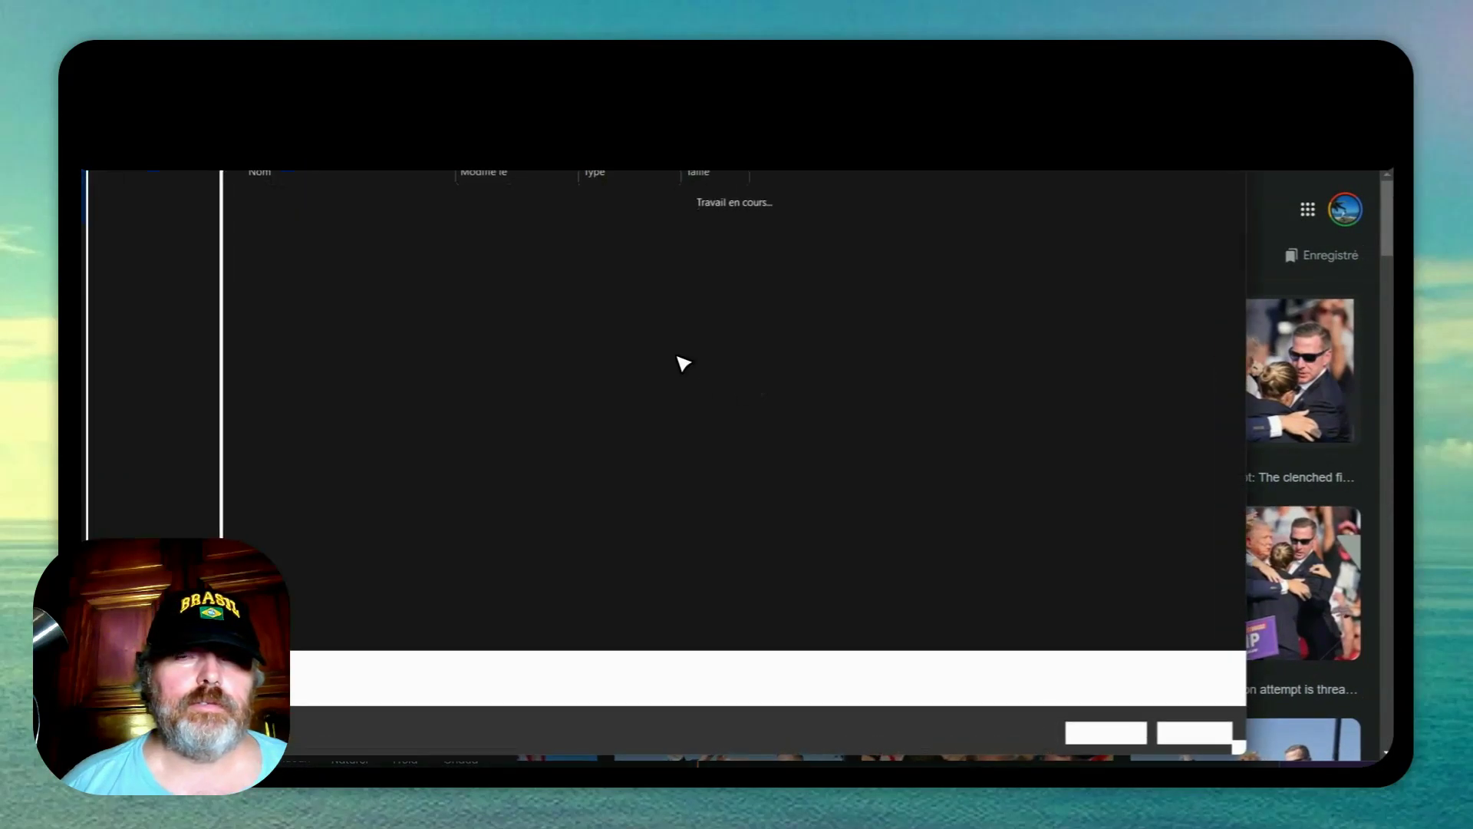
{"action": "left_click", "coordinate": [1097, 734]}
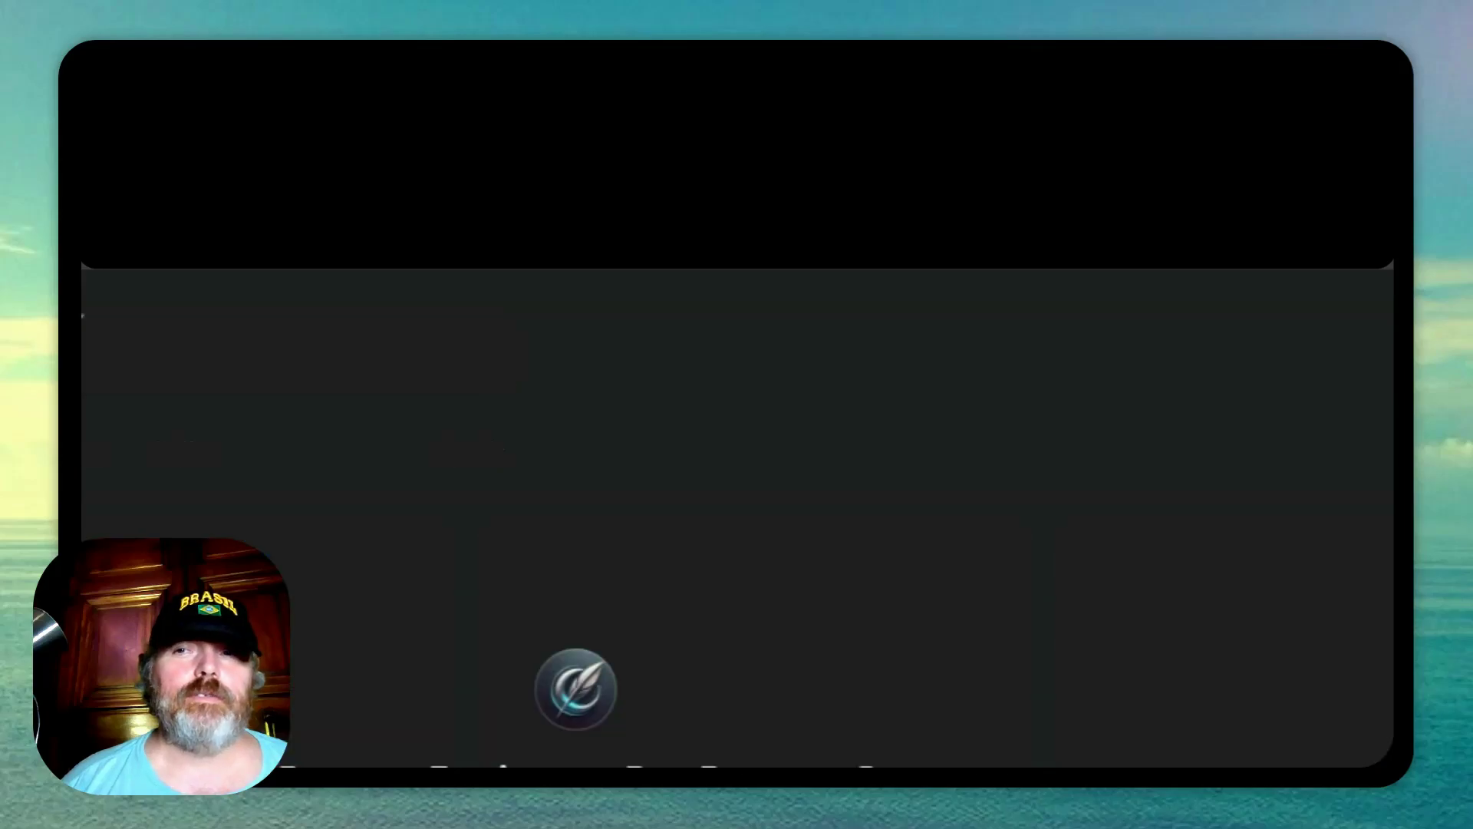
Step: Attach the saved rally picture to the Pro Prompt Creator chat and submit it for a description
{"action": "left_click", "coordinate": [517, 579]}
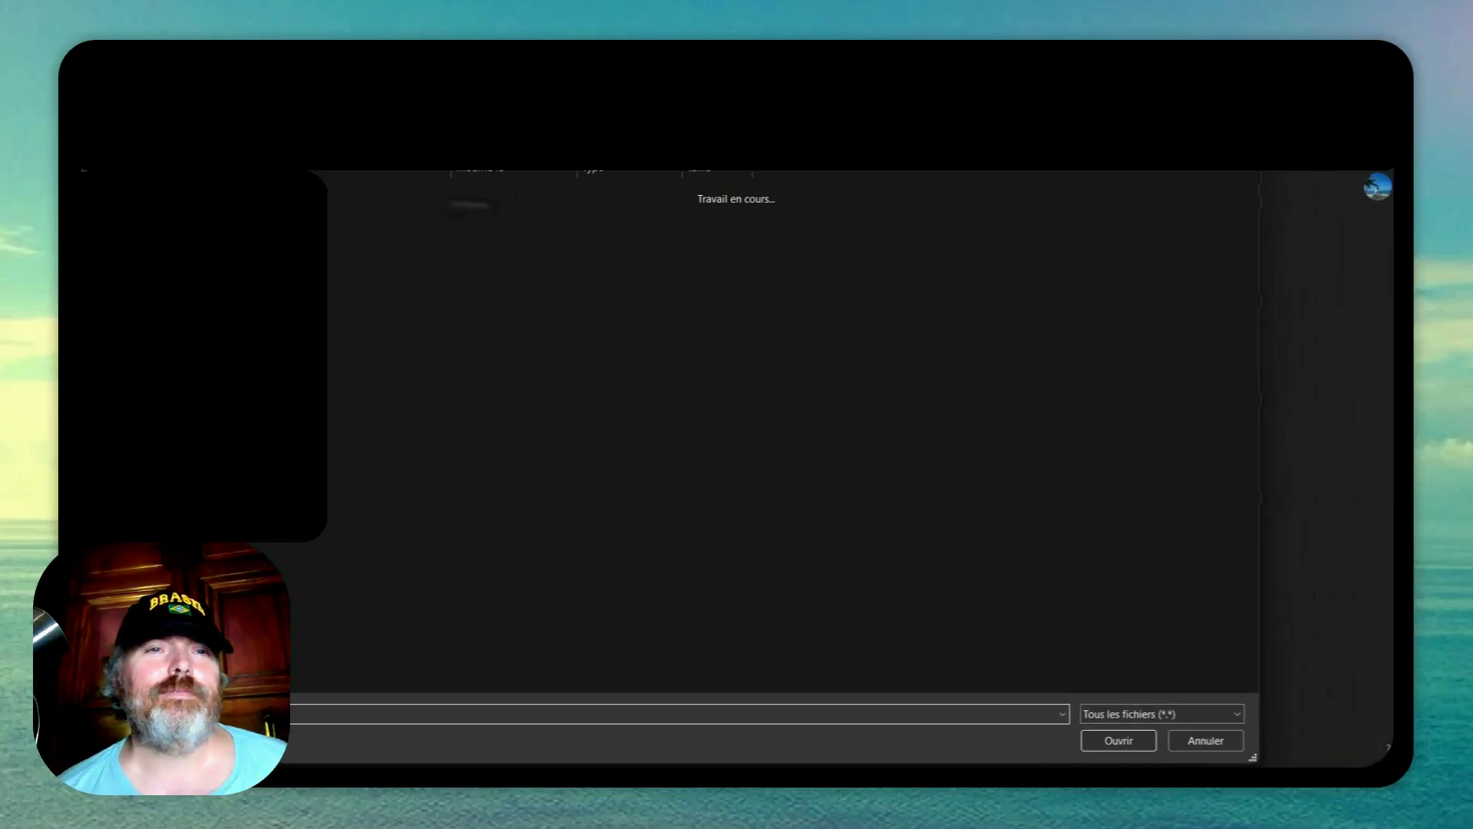
{"action": "double_click", "coordinate": [349, 217]}
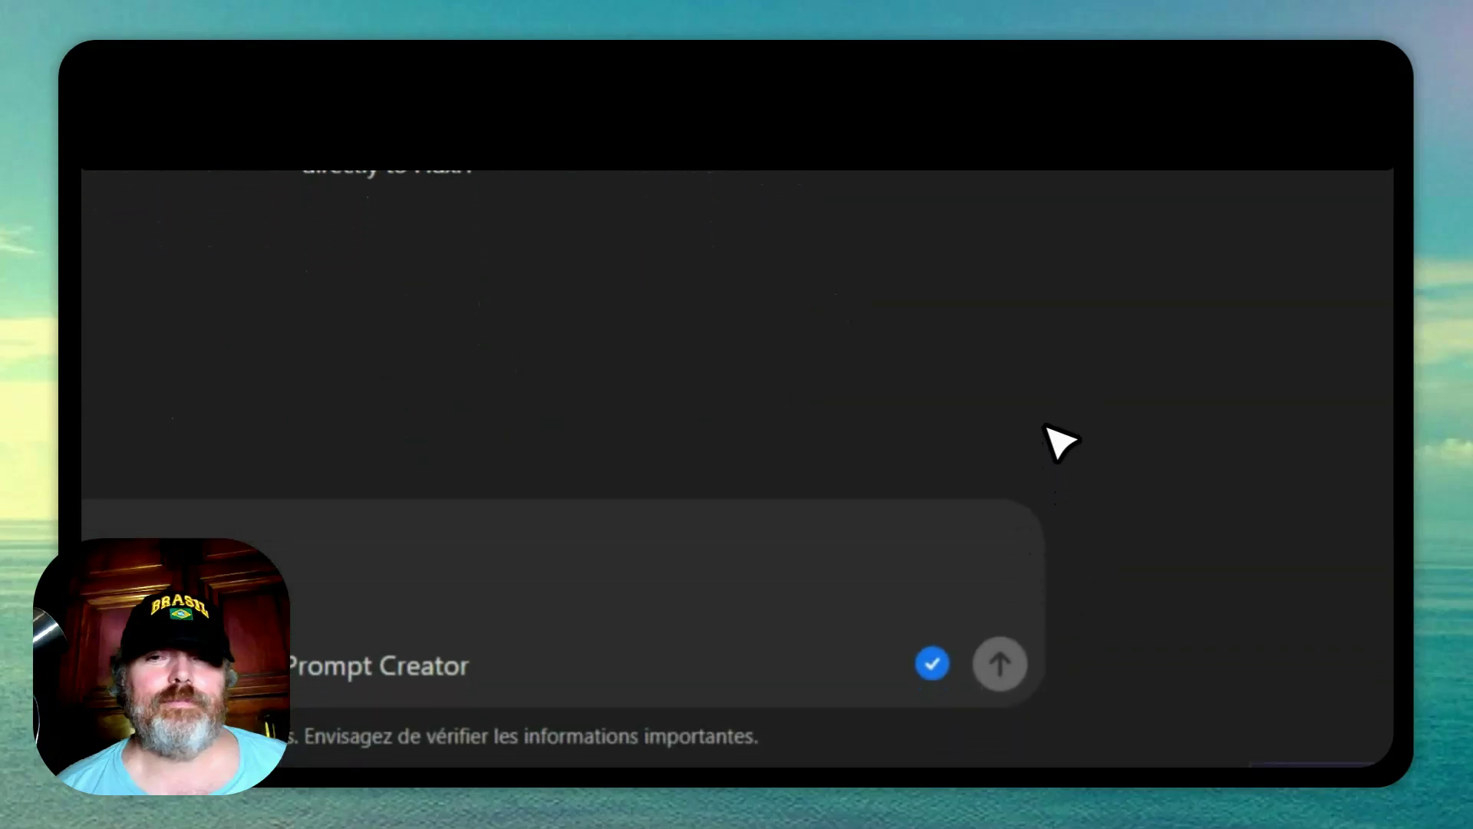
{"action": "left_click", "coordinate": [1015, 666]}
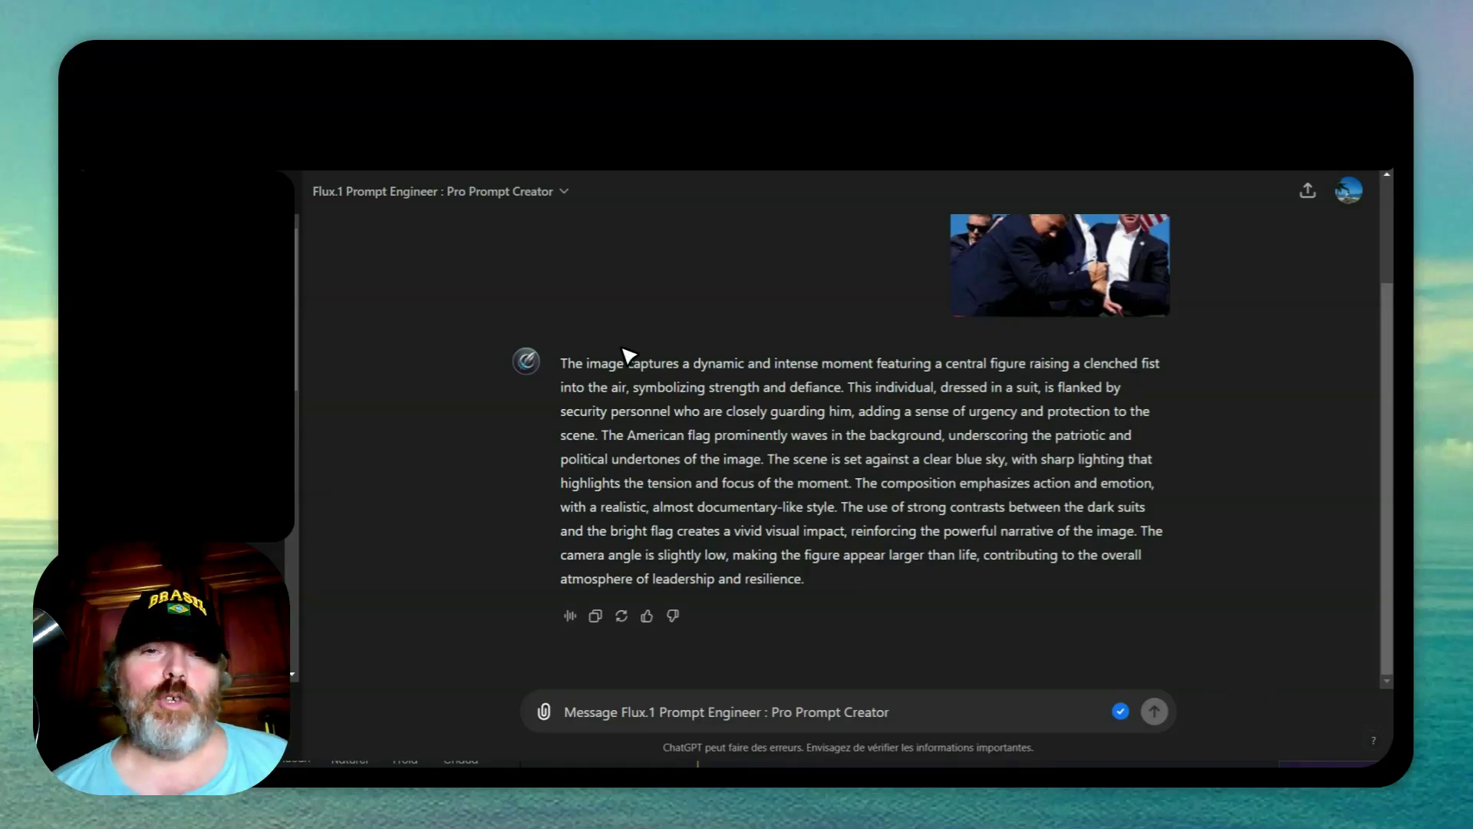
Step: Copy the assistant's full image description and replace the existing prompt in the FLUX Image Generator with it
{"action": "left_click_drag", "start_coordinate": [563, 364], "coordinate": [849, 585]}
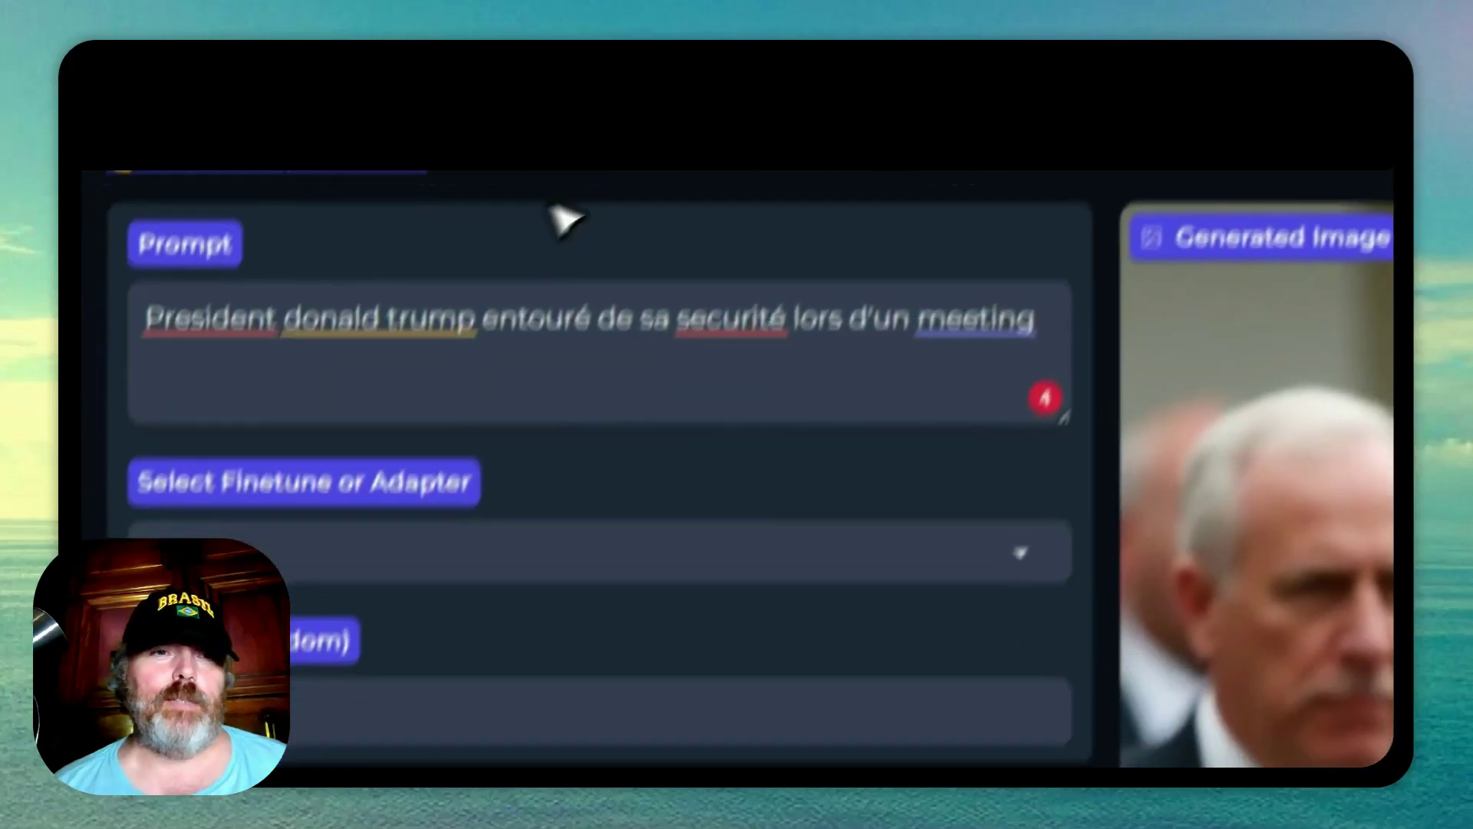
{"action": "left_click", "coordinate": [510, 257]}
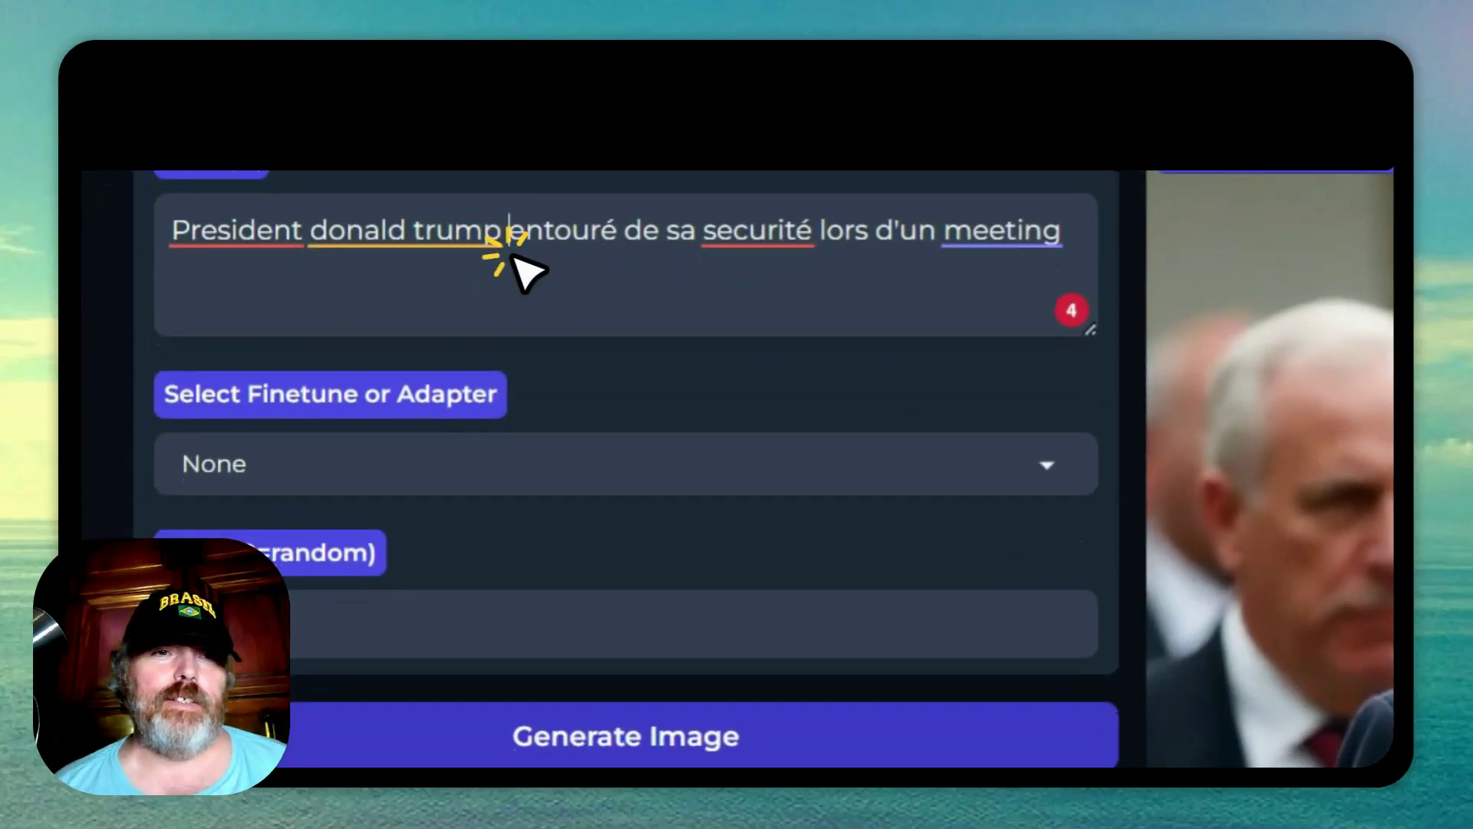
{"action": "key", "text": "ctrl+a"}
{"action": "key", "text": "ctrl+v"}
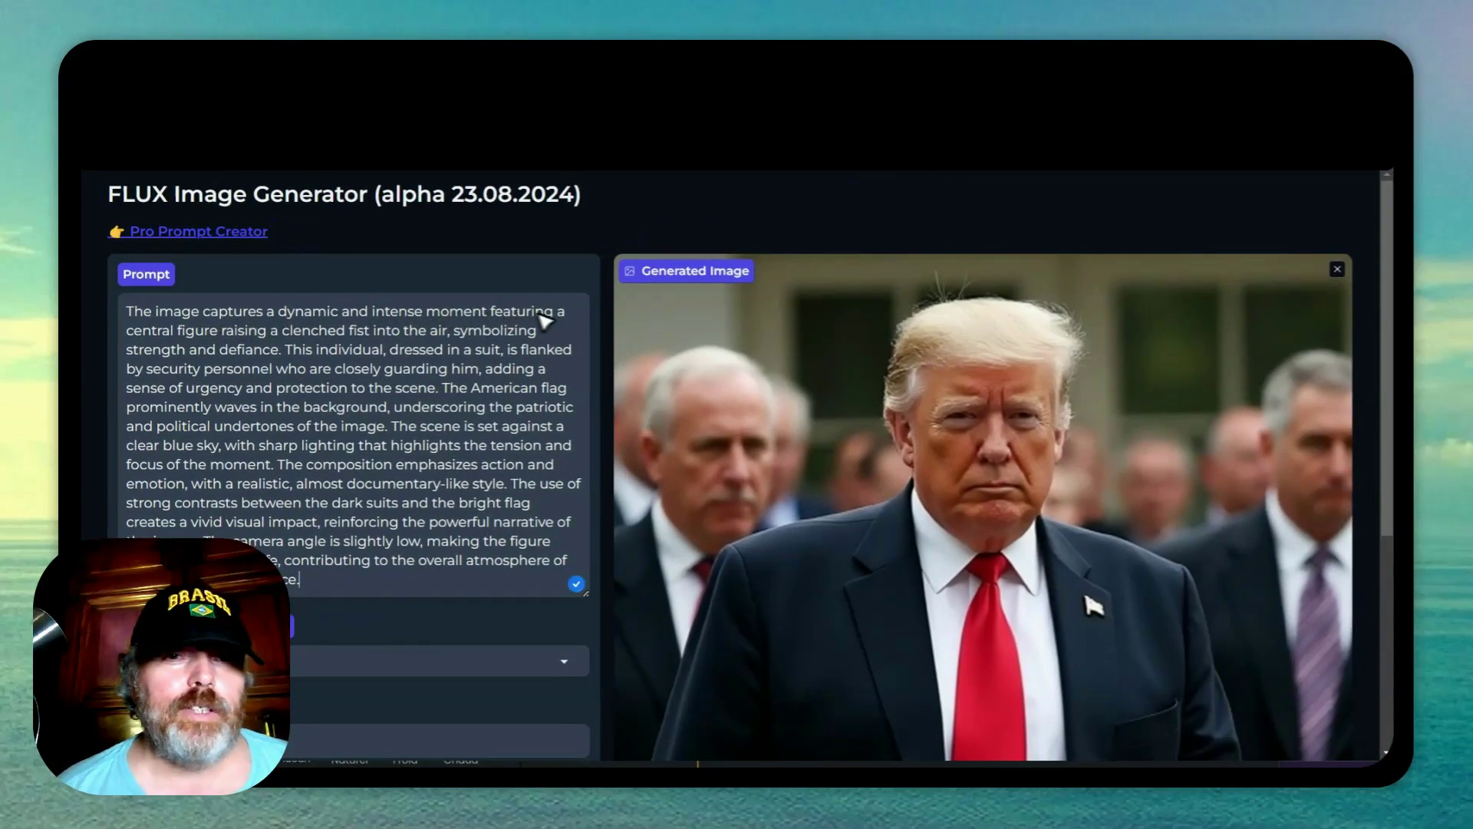
Step: Insert "President DOnald Trump" after "central figure" in the prompt and generate the image
{"action": "left_click", "coordinate": [223, 334]}
{"action": "type", "text": "Pres"}
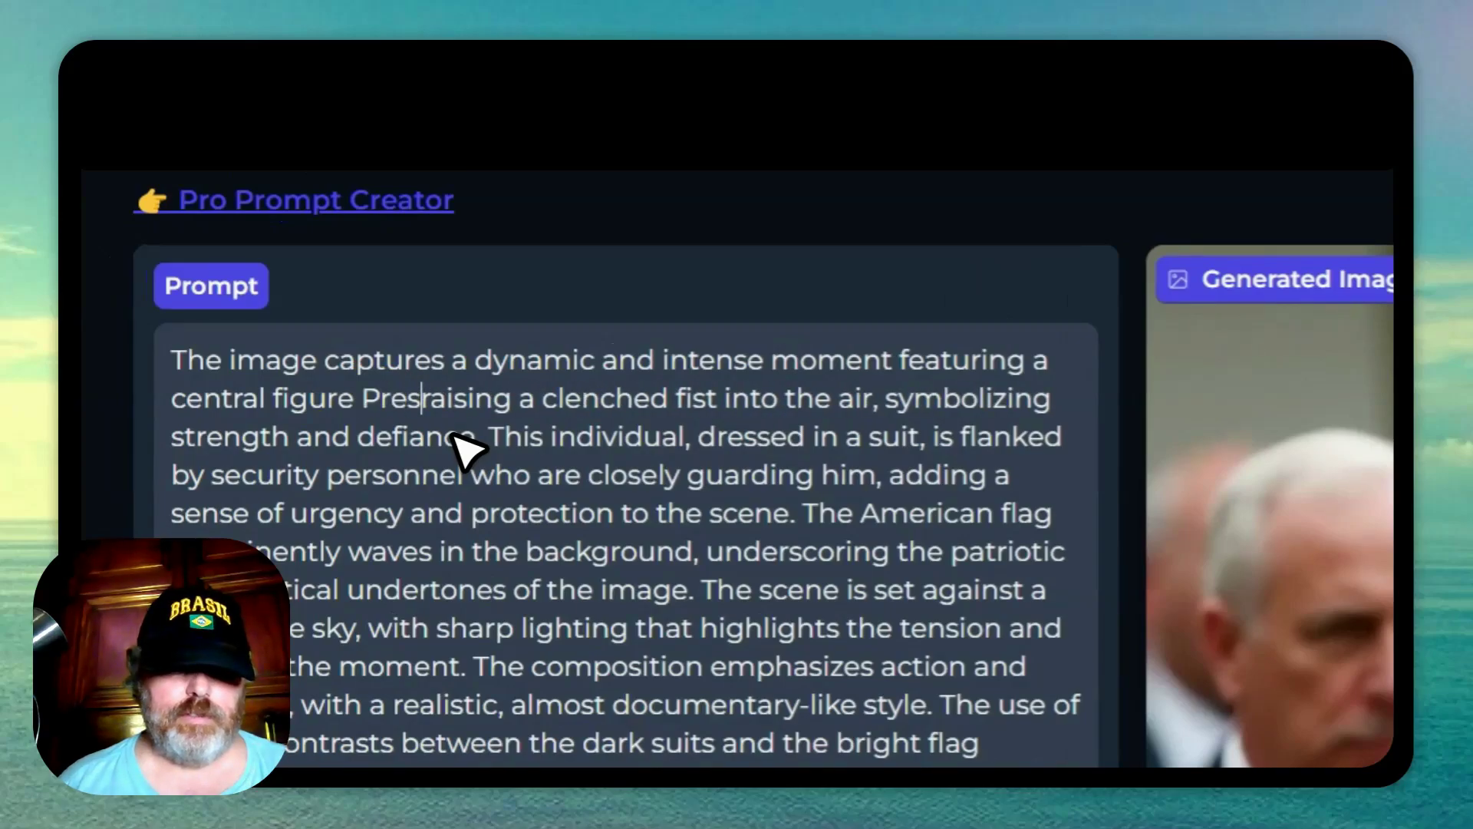
{"action": "type", "text": "ident DOn"}
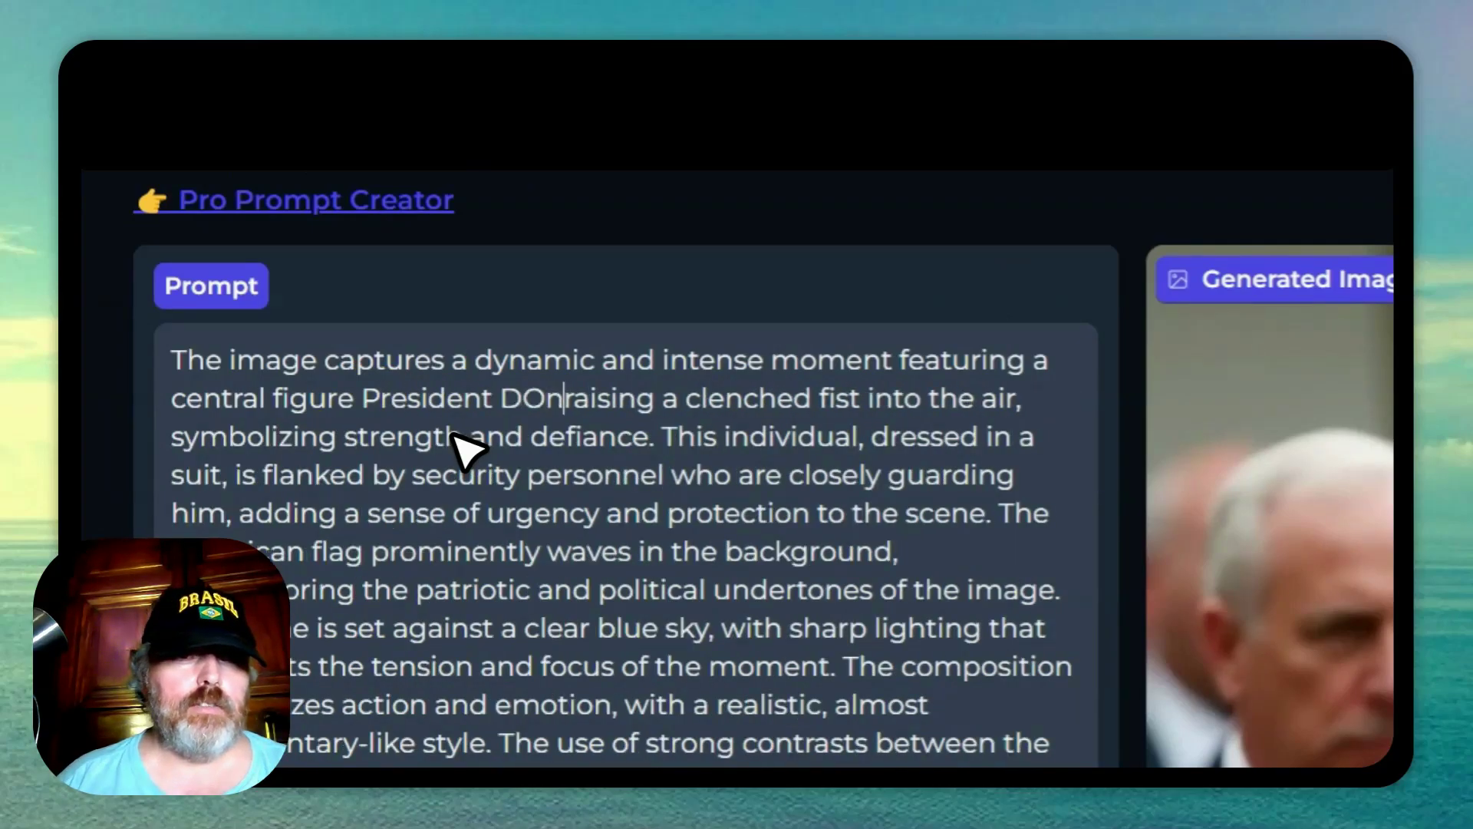
{"action": "type", "text": "al"}
{"action": "type", "text": "d Trum"}
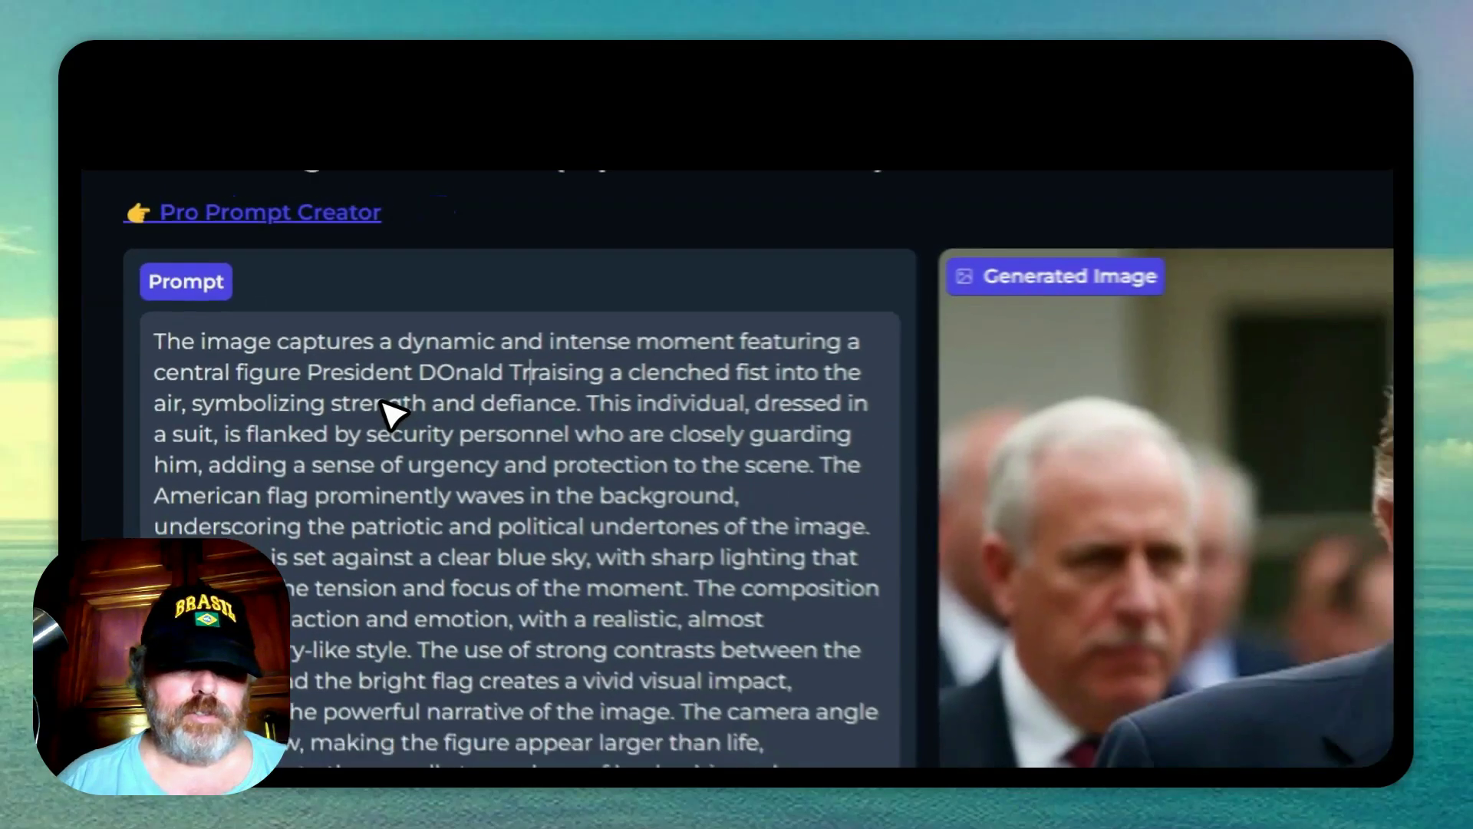
{"action": "type", "text": "p"}
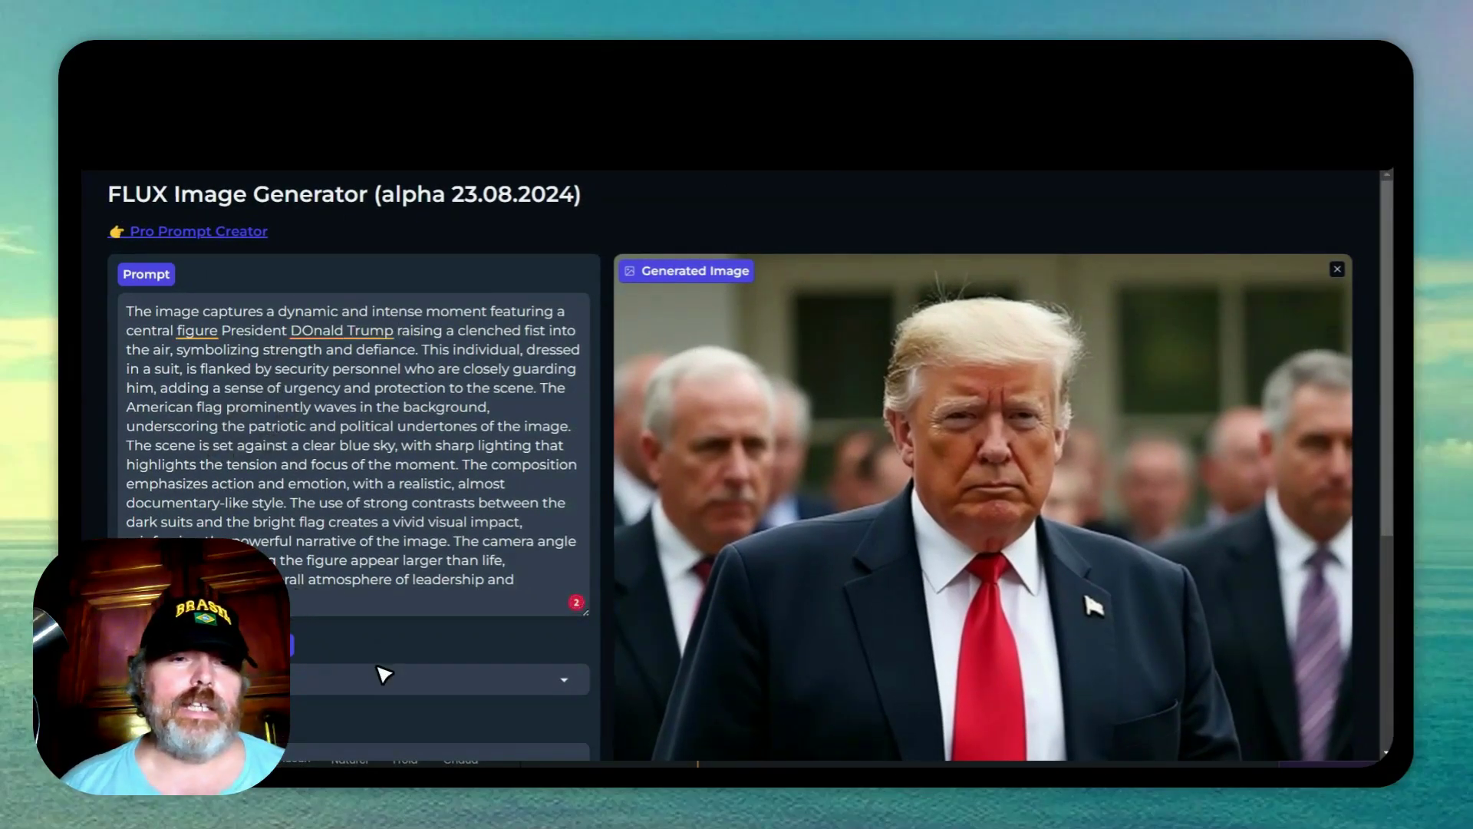
{"action": "scroll", "coordinate": [421, 661], "scroll_direction": "down", "scroll_amount": 3}
{"action": "left_click", "coordinate": [437, 568]}
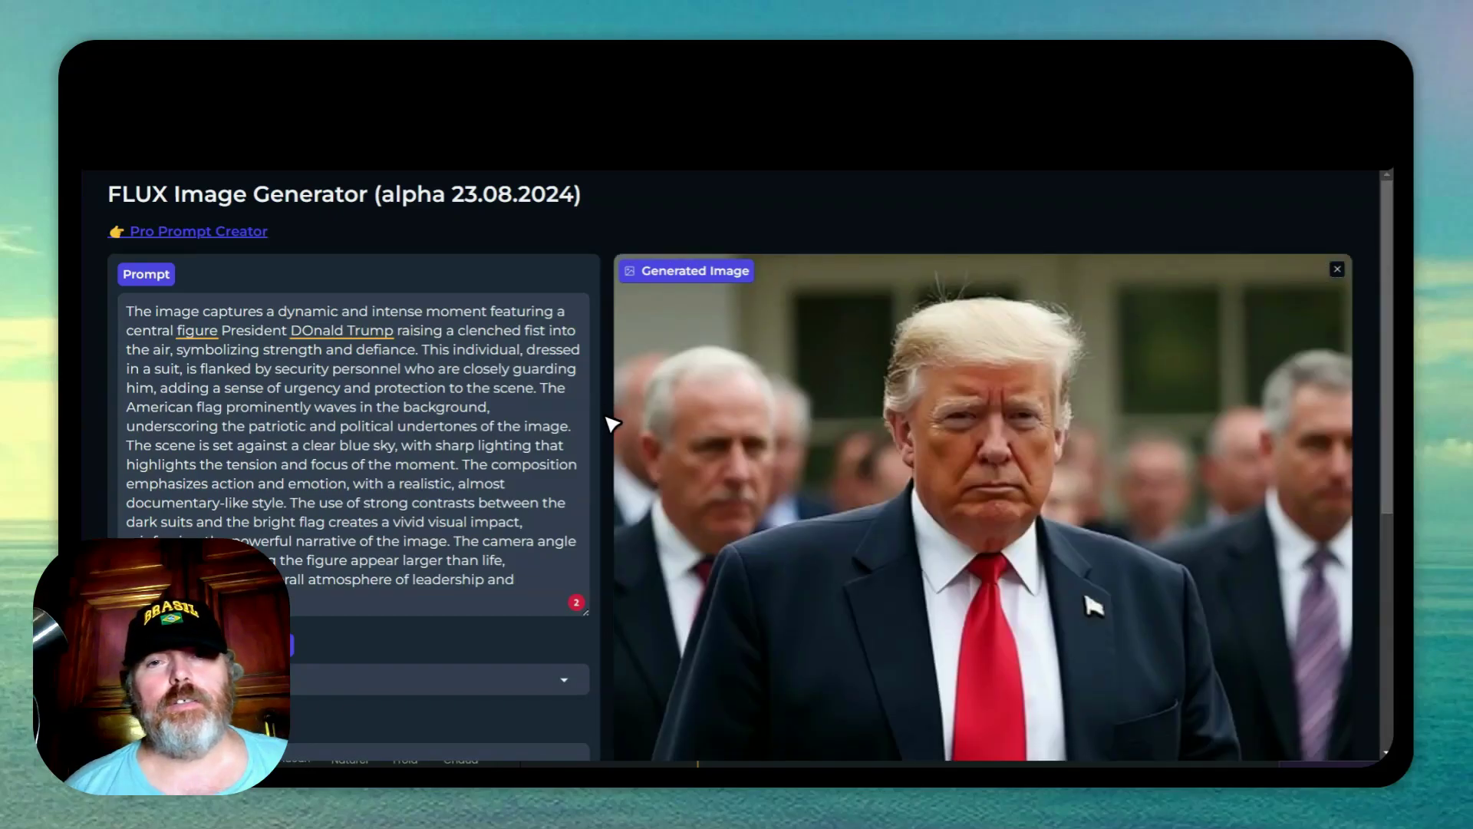
Step: Examine the whole generated picture against the prompt, including the raised fist, flag and security men, and the seed used
{"action": "scroll", "coordinate": [611, 423], "scroll_direction": "down", "scroll_amount": 1}
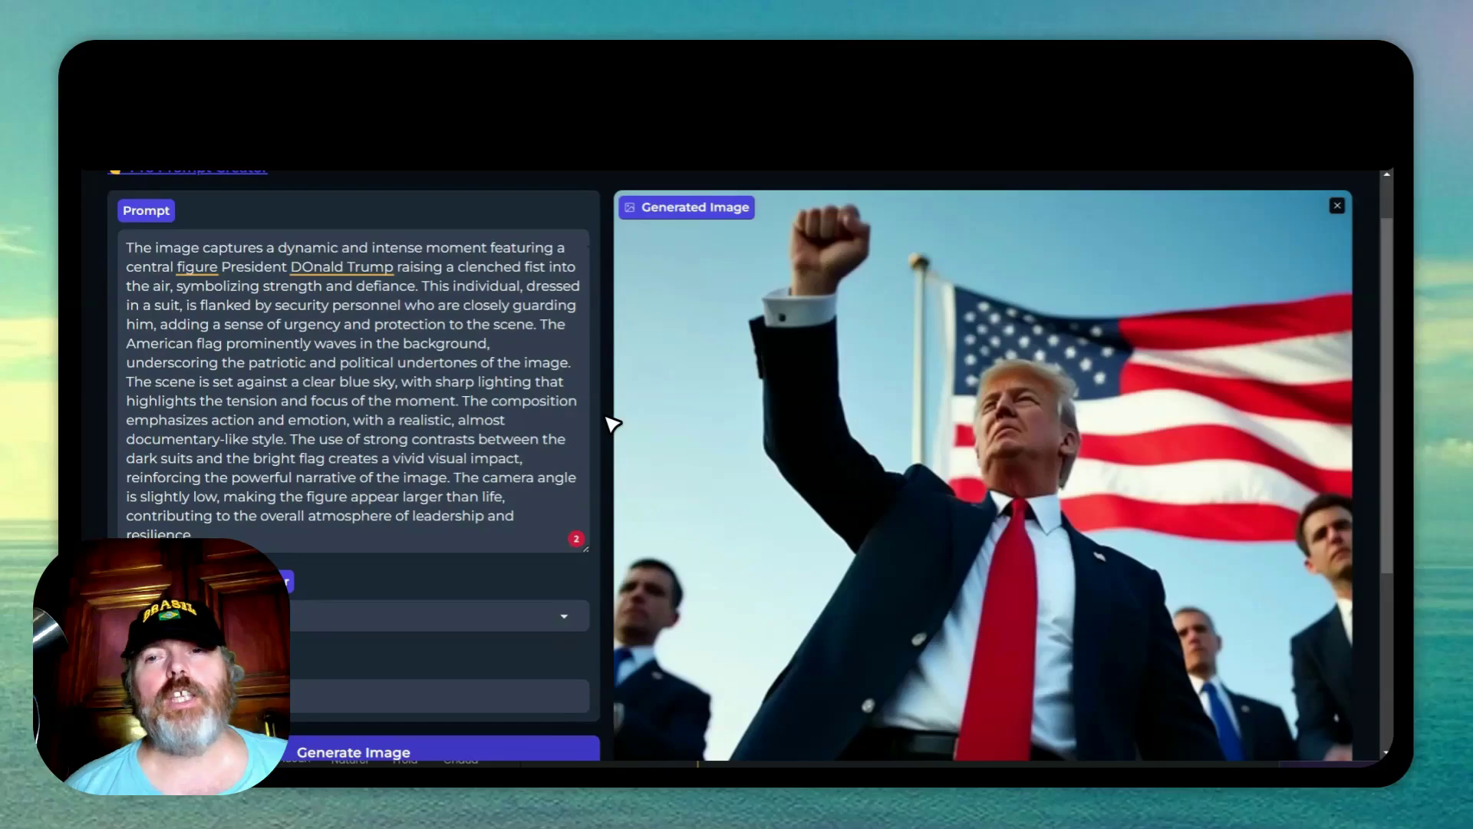
{"action": "scroll", "coordinate": [612, 422], "scroll_direction": "down", "scroll_amount": 3}
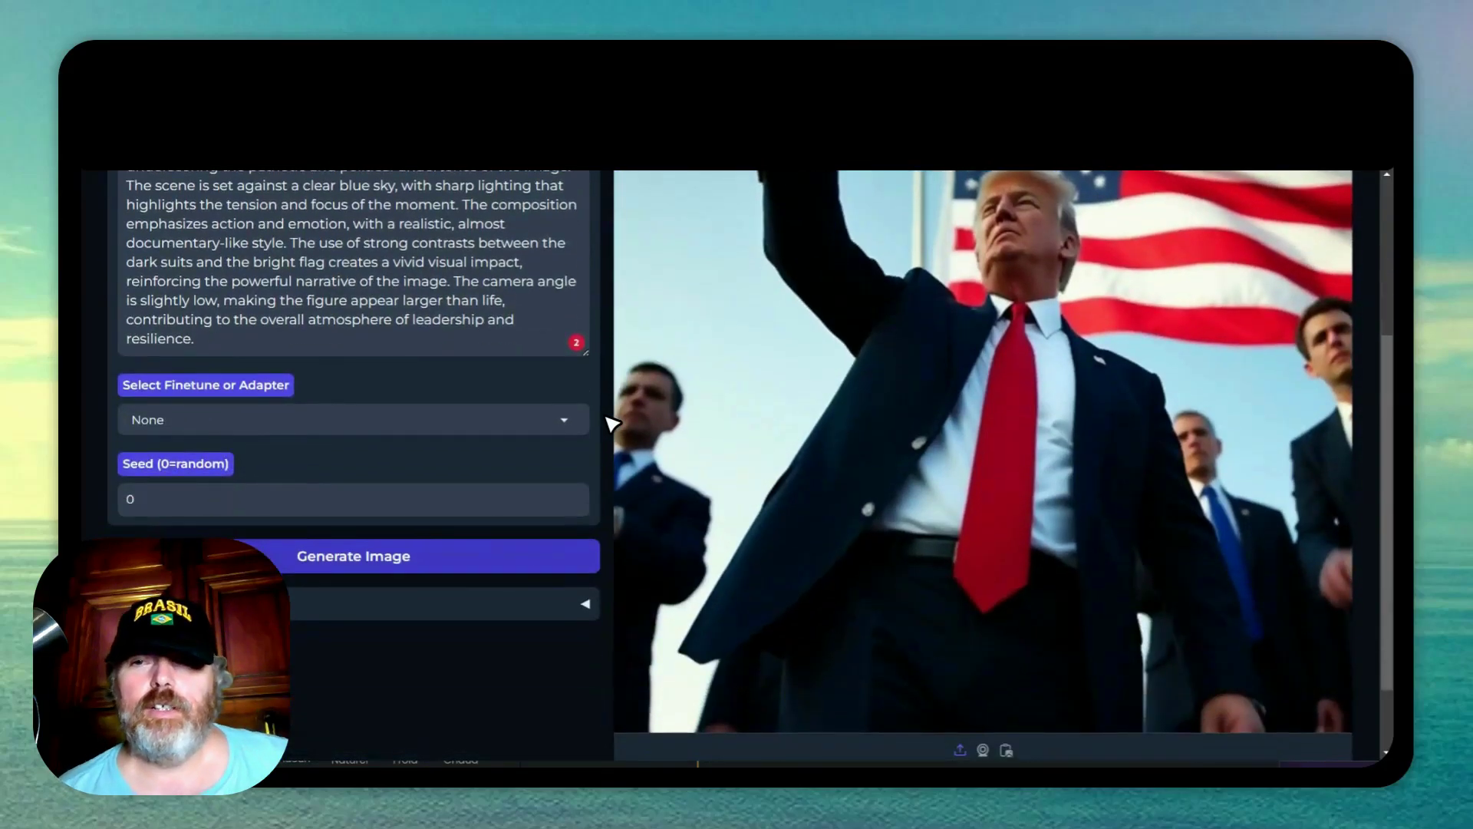
{"action": "scroll", "coordinate": [612, 423], "scroll_direction": "up", "scroll_amount": 3}
{"action": "scroll", "coordinate": [611, 423], "scroll_direction": "down", "scroll_amount": 4}
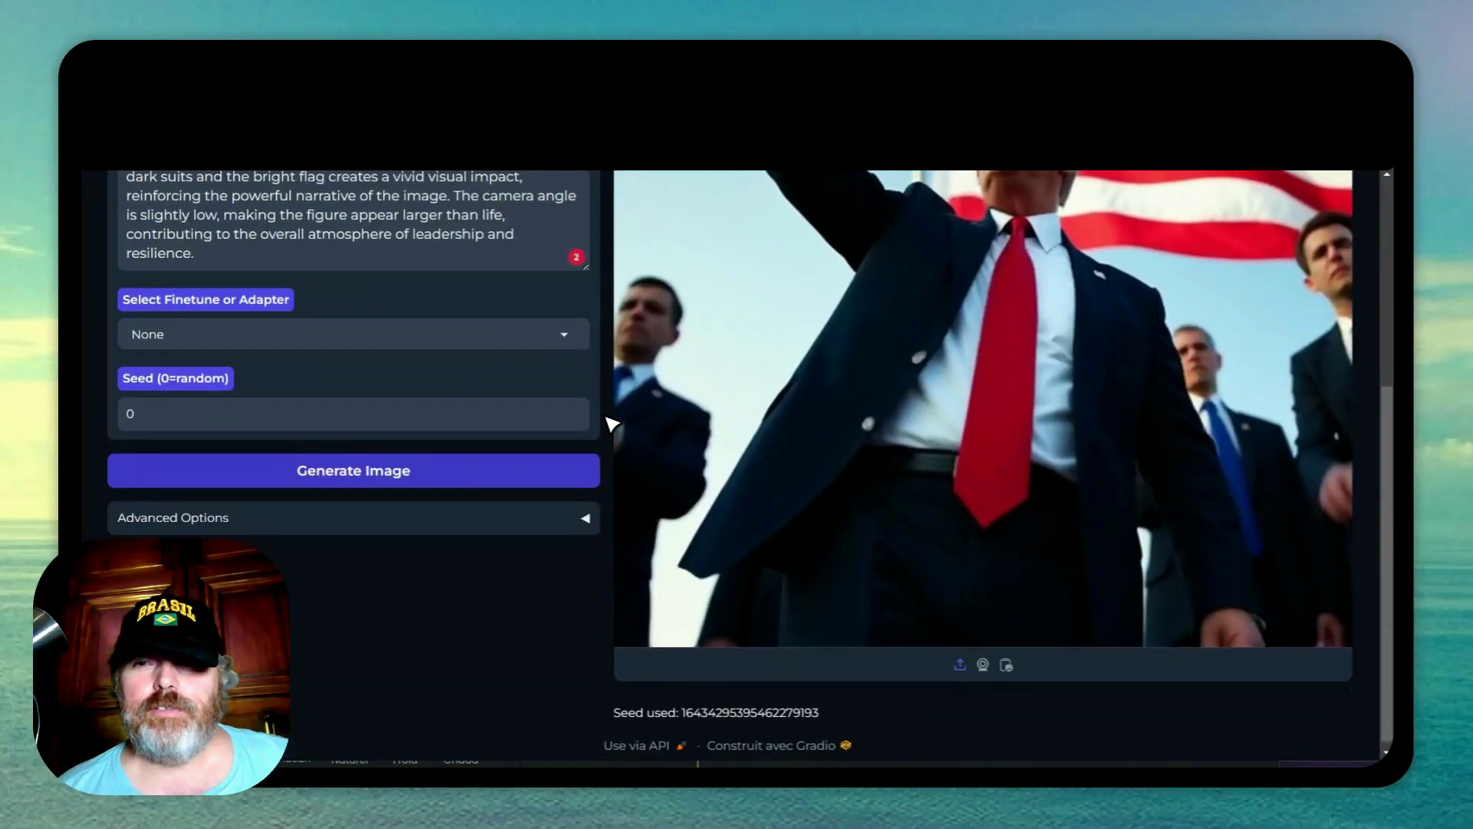
{"action": "scroll", "coordinate": [611, 423], "scroll_direction": "up", "scroll_amount": 5}
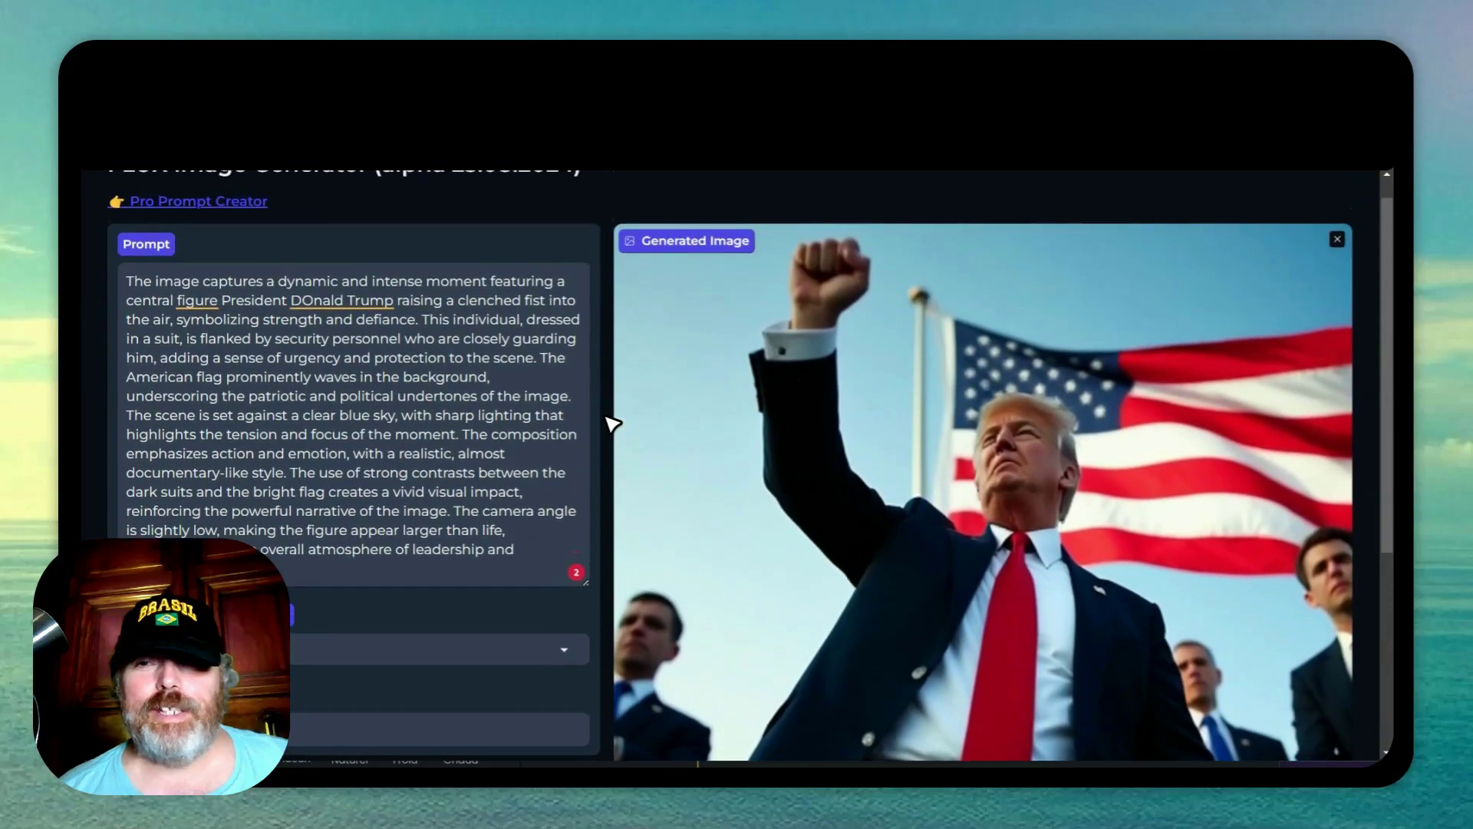
{"action": "scroll", "coordinate": [611, 423], "scroll_direction": "down", "scroll_amount": 2}
{"action": "scroll", "coordinate": [611, 423], "scroll_direction": "down", "scroll_amount": 1}
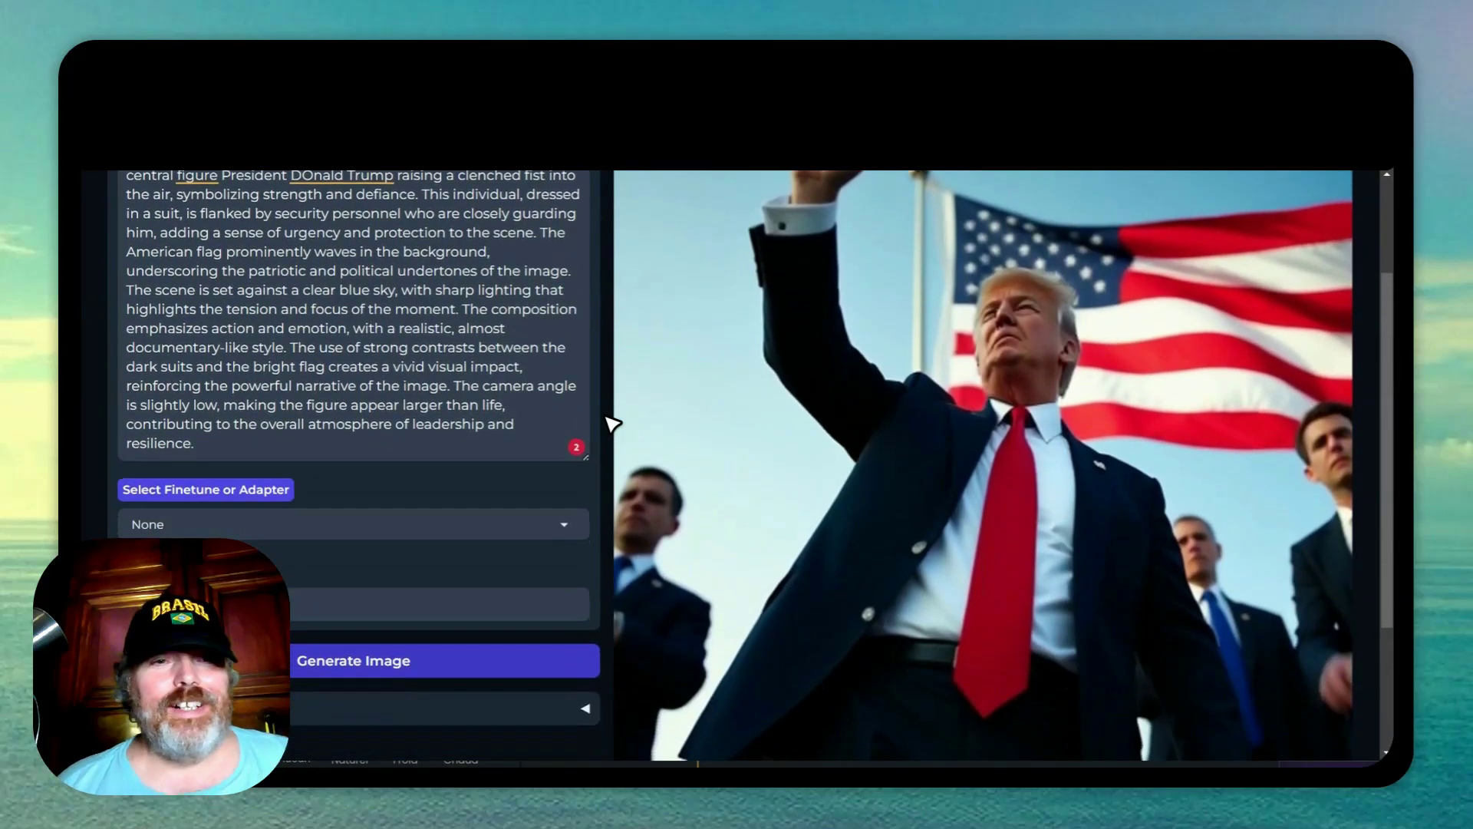
{"action": "scroll", "coordinate": [612, 423], "scroll_direction": "up", "scroll_amount": 3}
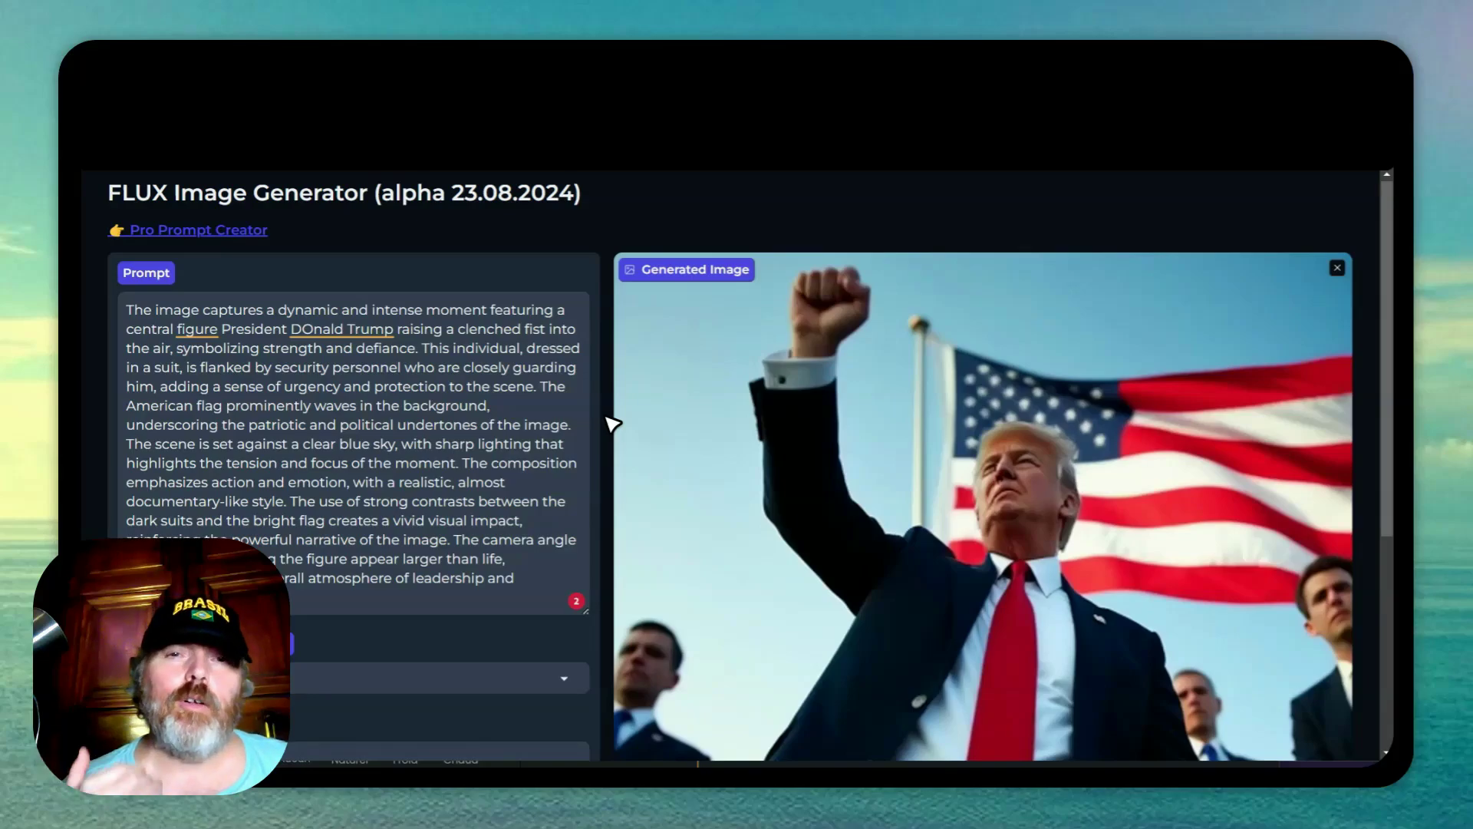
{"action": "scroll", "coordinate": [611, 423], "scroll_direction": "down", "scroll_amount": 3}
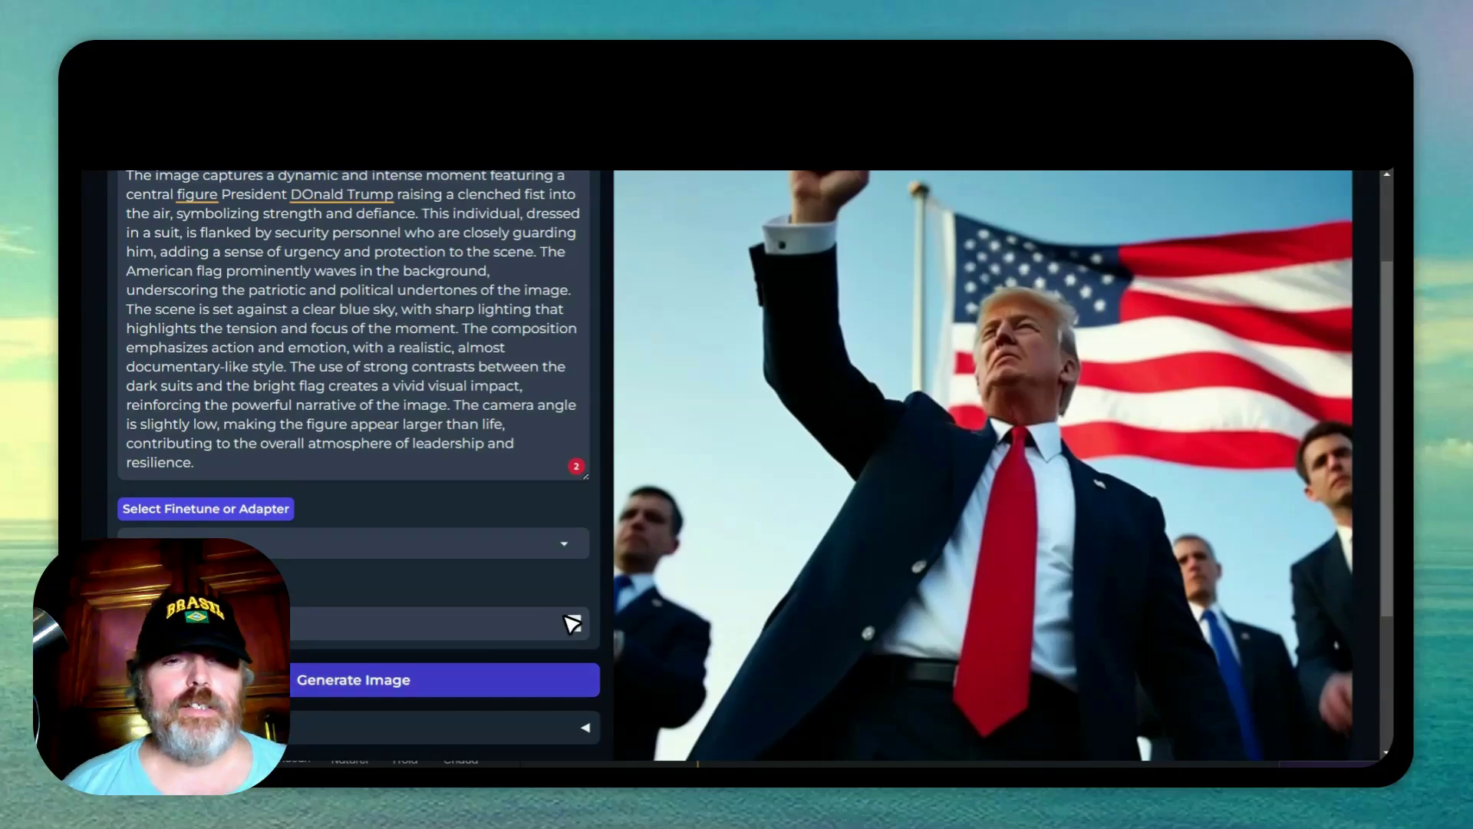
Step: Set the image width to 1024 in the advanced options and collapse them
{"action": "scroll", "coordinate": [567, 618], "scroll_direction": "down", "scroll_amount": 5}
{"action": "left_click", "coordinate": [479, 511]}
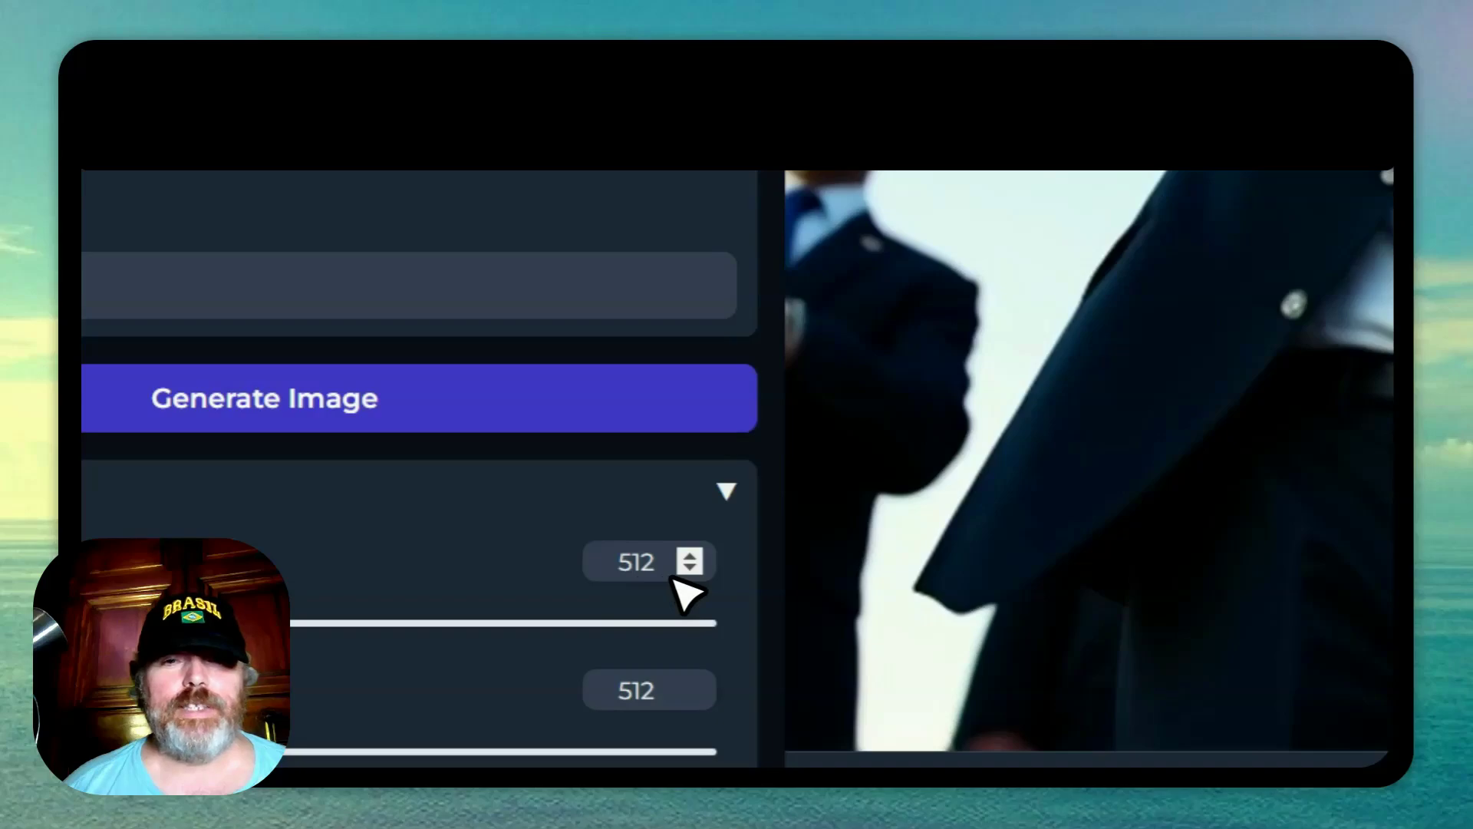
{"action": "double_click", "coordinate": [662, 576]}
{"action": "type", "text": "1"}
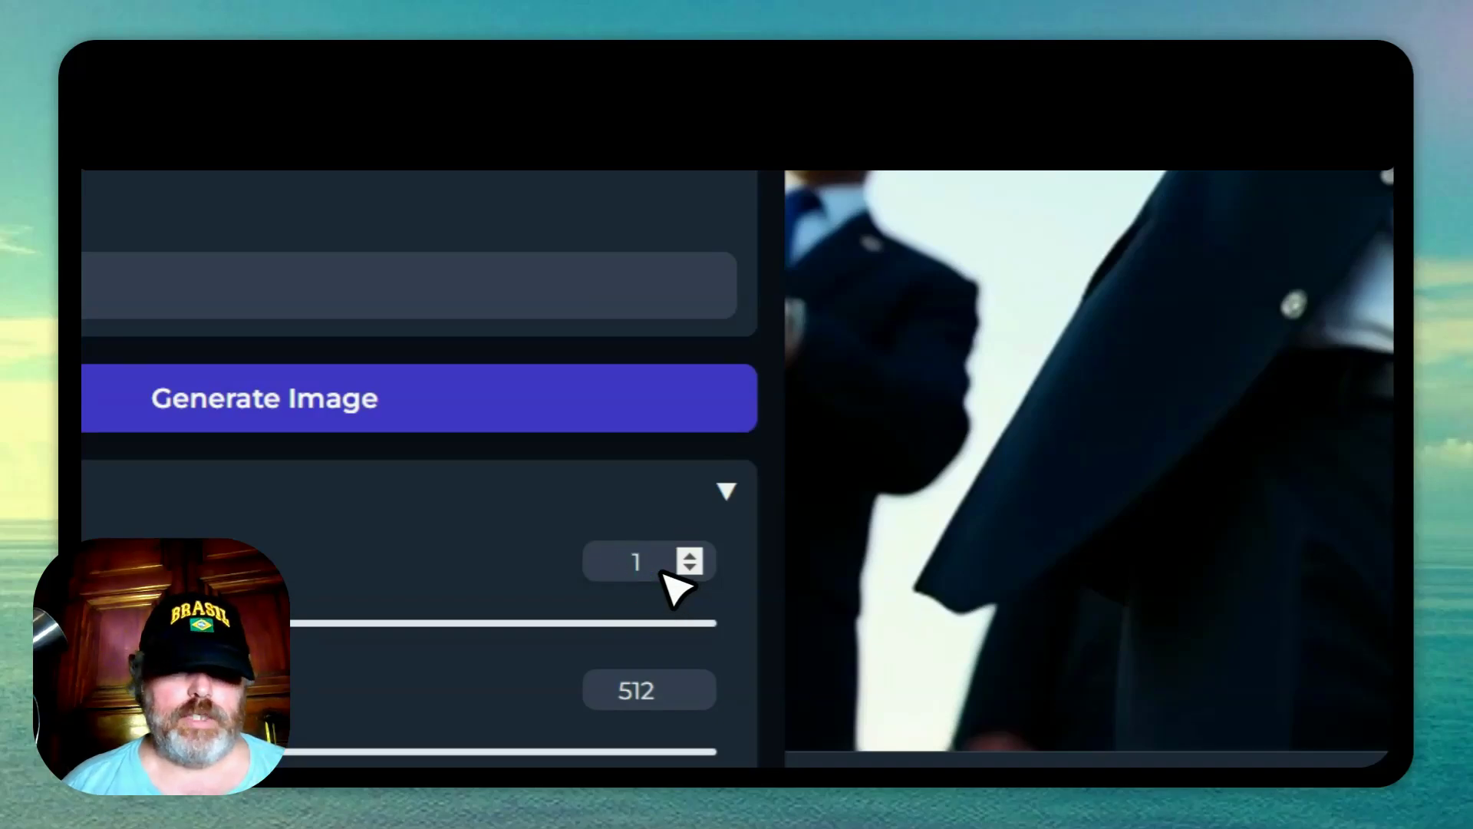
{"action": "type", "text": "024"}
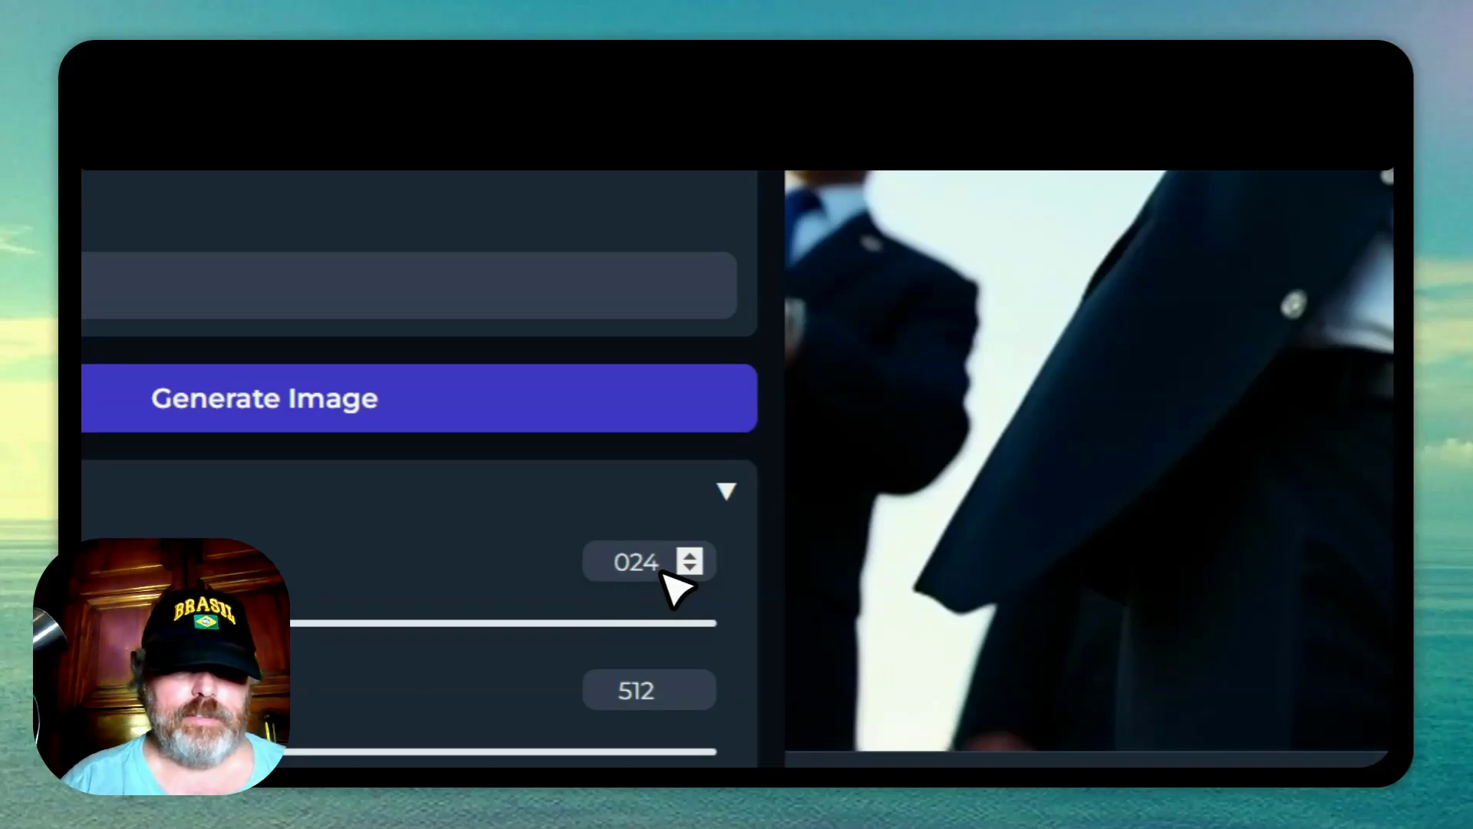
{"action": "left_click", "coordinate": [621, 564]}
{"action": "left_click", "coordinate": [623, 564]}
{"action": "left_click", "coordinate": [627, 563]}
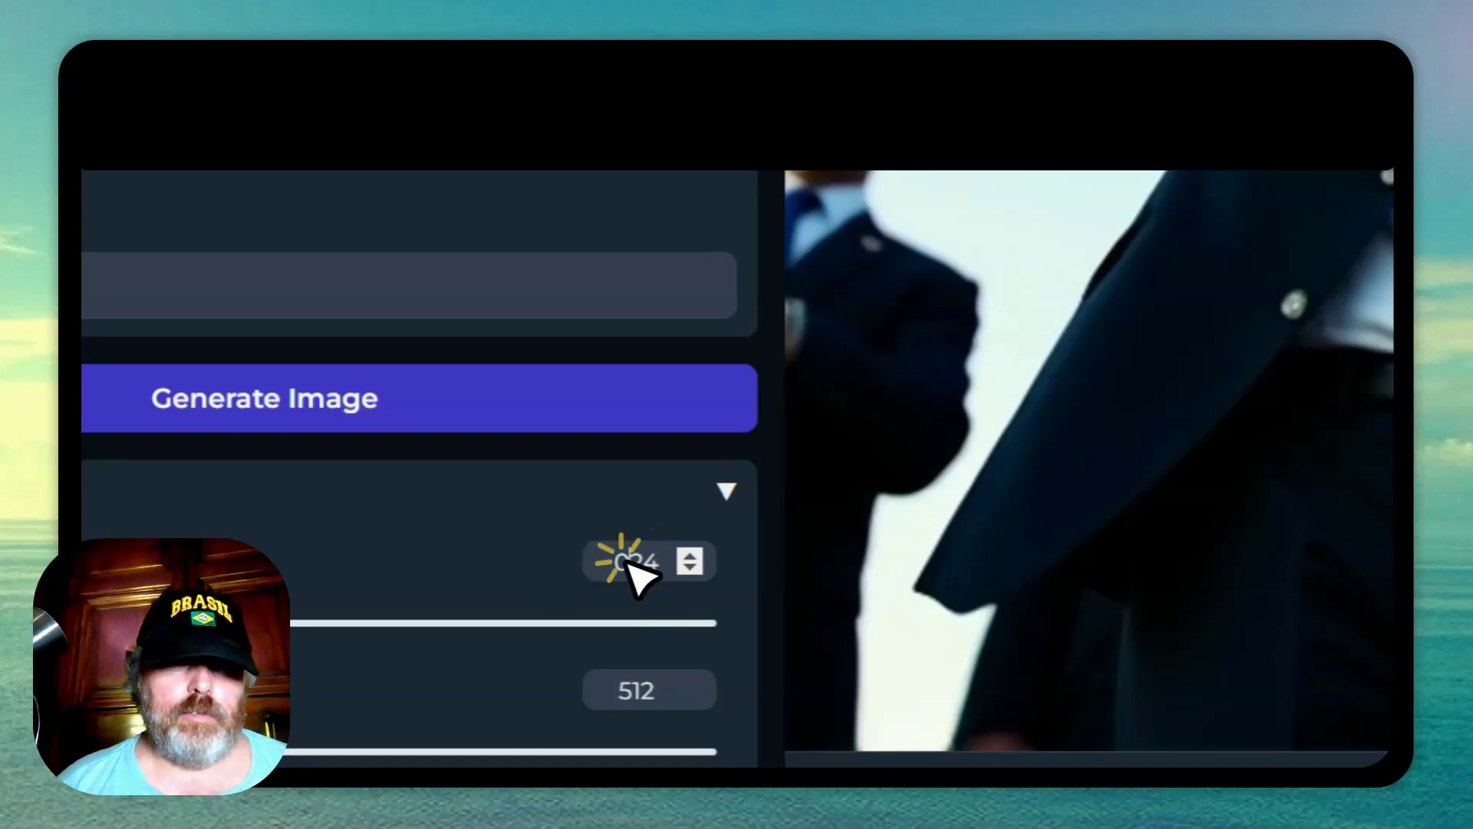
{"action": "left_click", "coordinate": [625, 563]}
{"action": "type", "text": "1"}
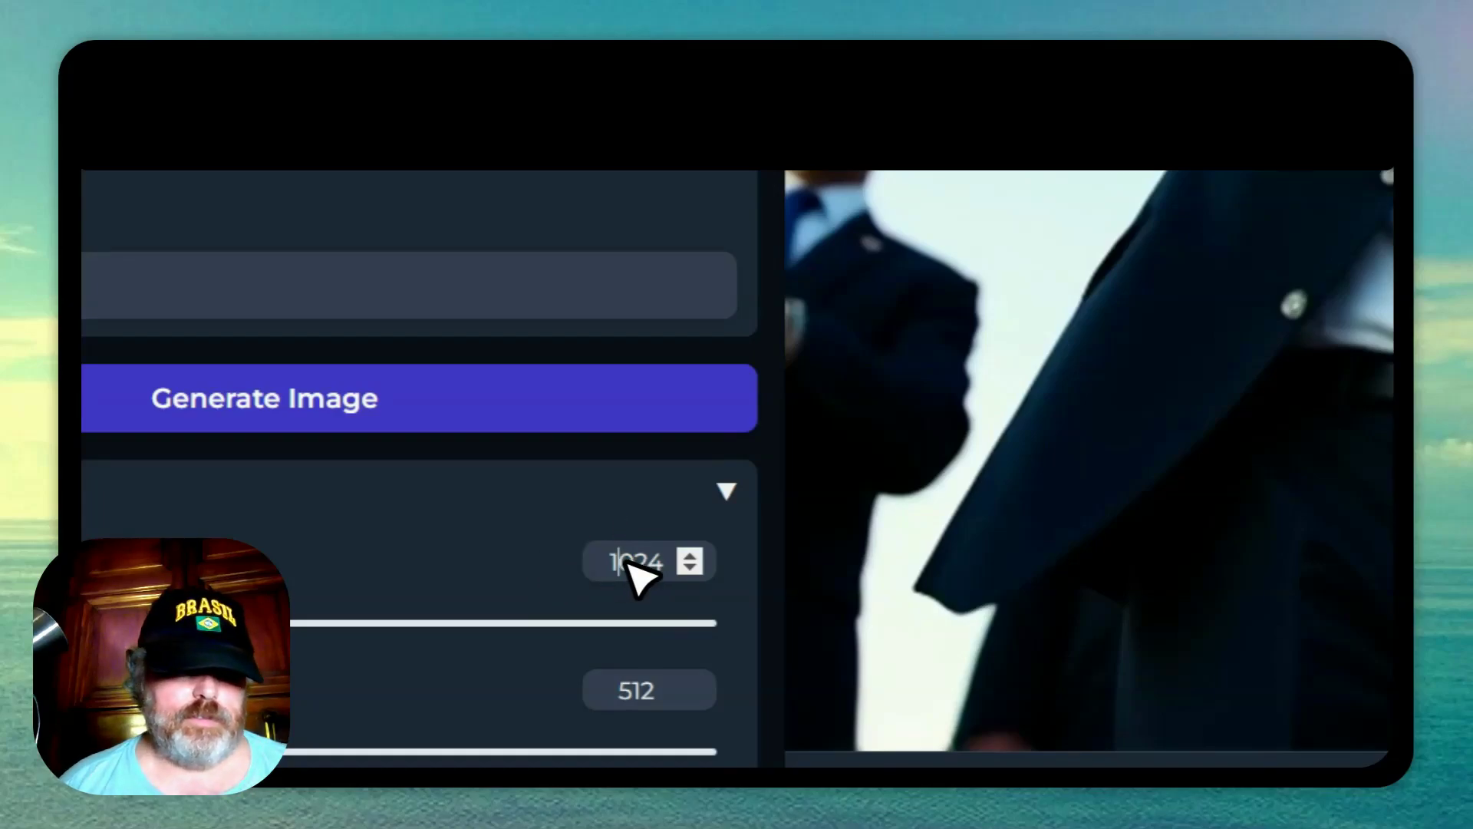
{"action": "left_click", "coordinate": [735, 489]}
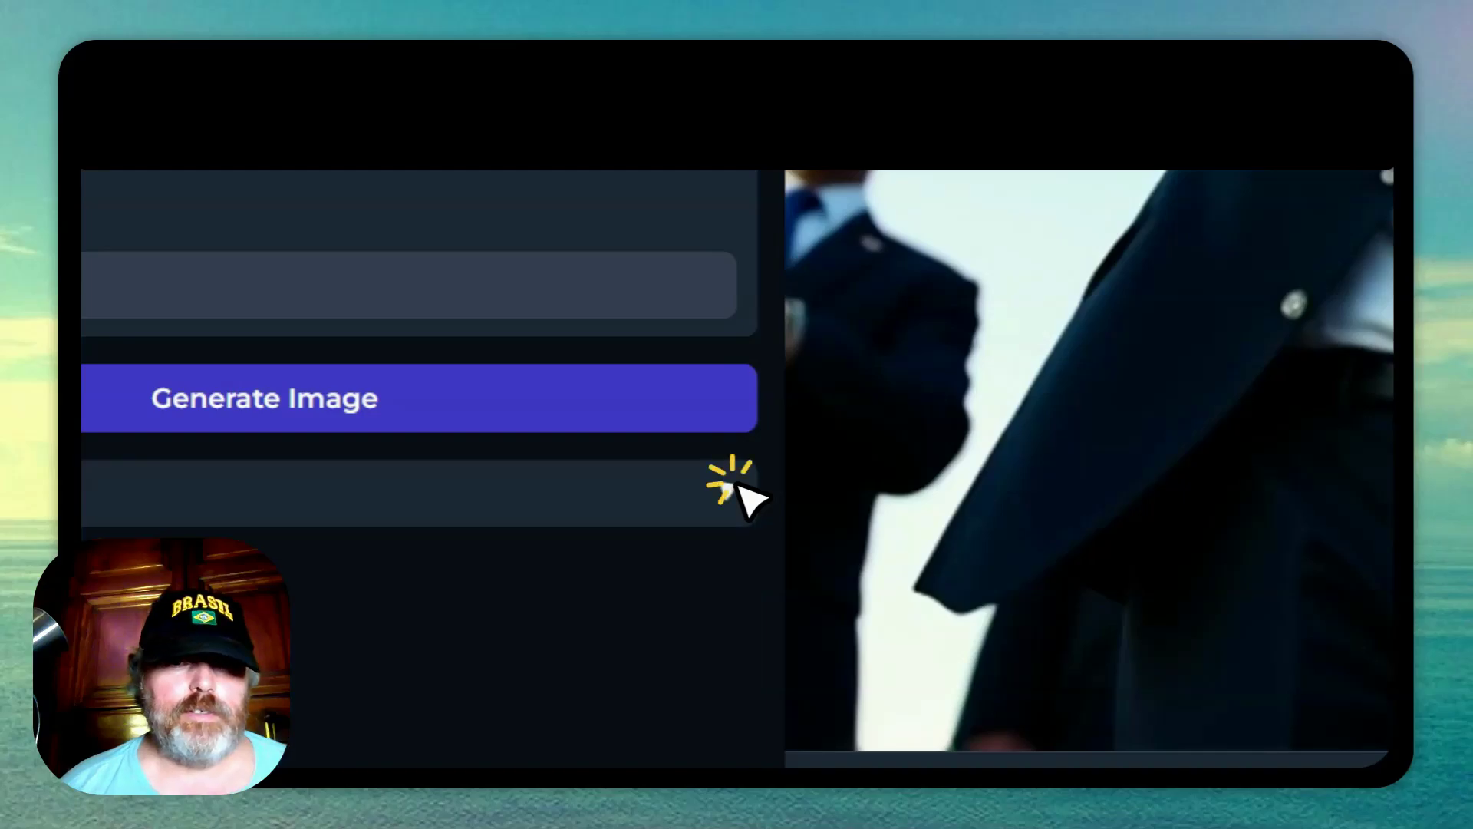
Step: Generate the image again at the new width and look over the wide picture
{"action": "left_click", "coordinate": [480, 380]}
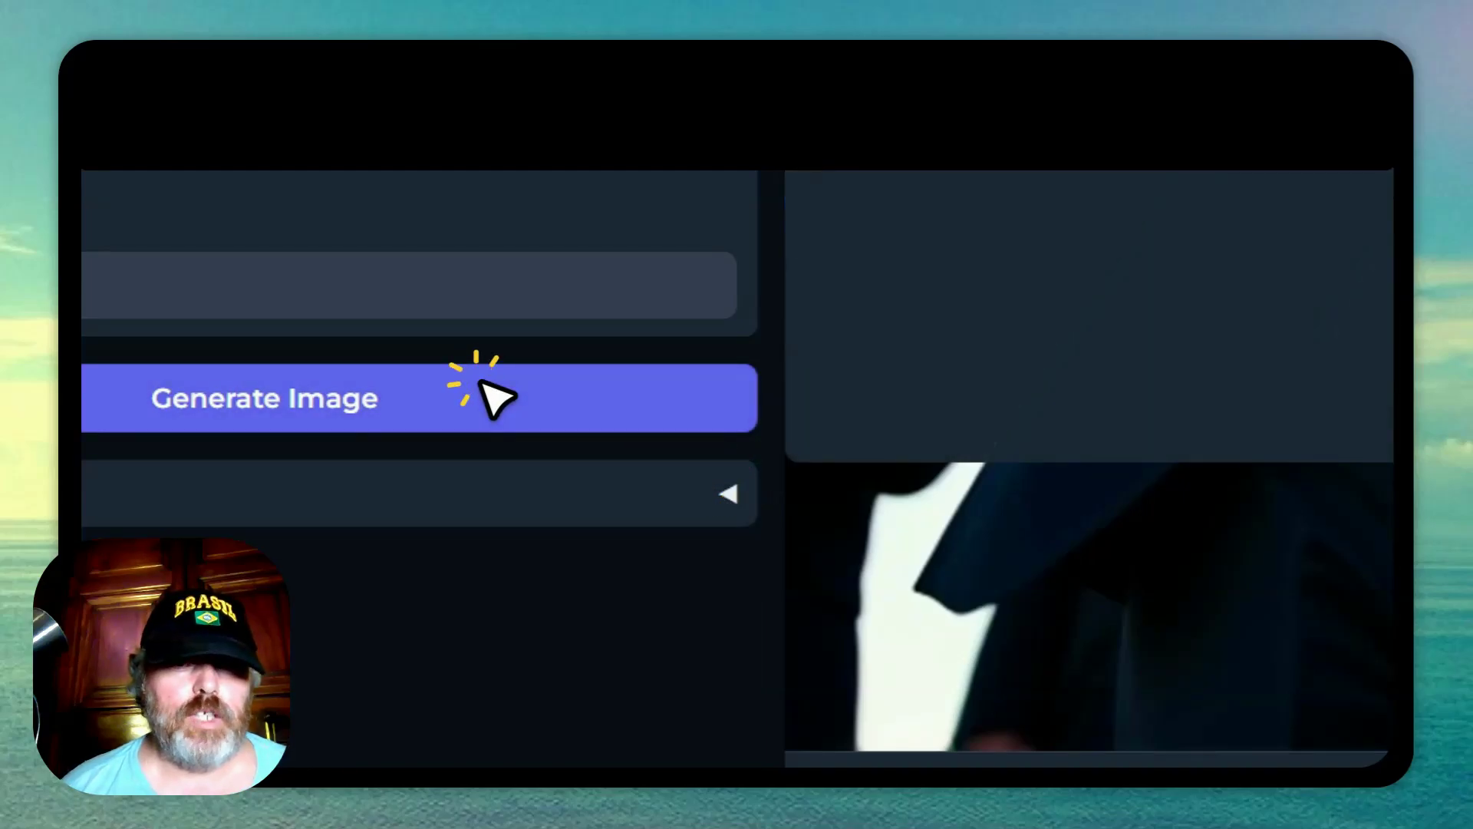
{"action": "scroll", "coordinate": [987, 256], "scroll_direction": "up", "scroll_amount": 1}
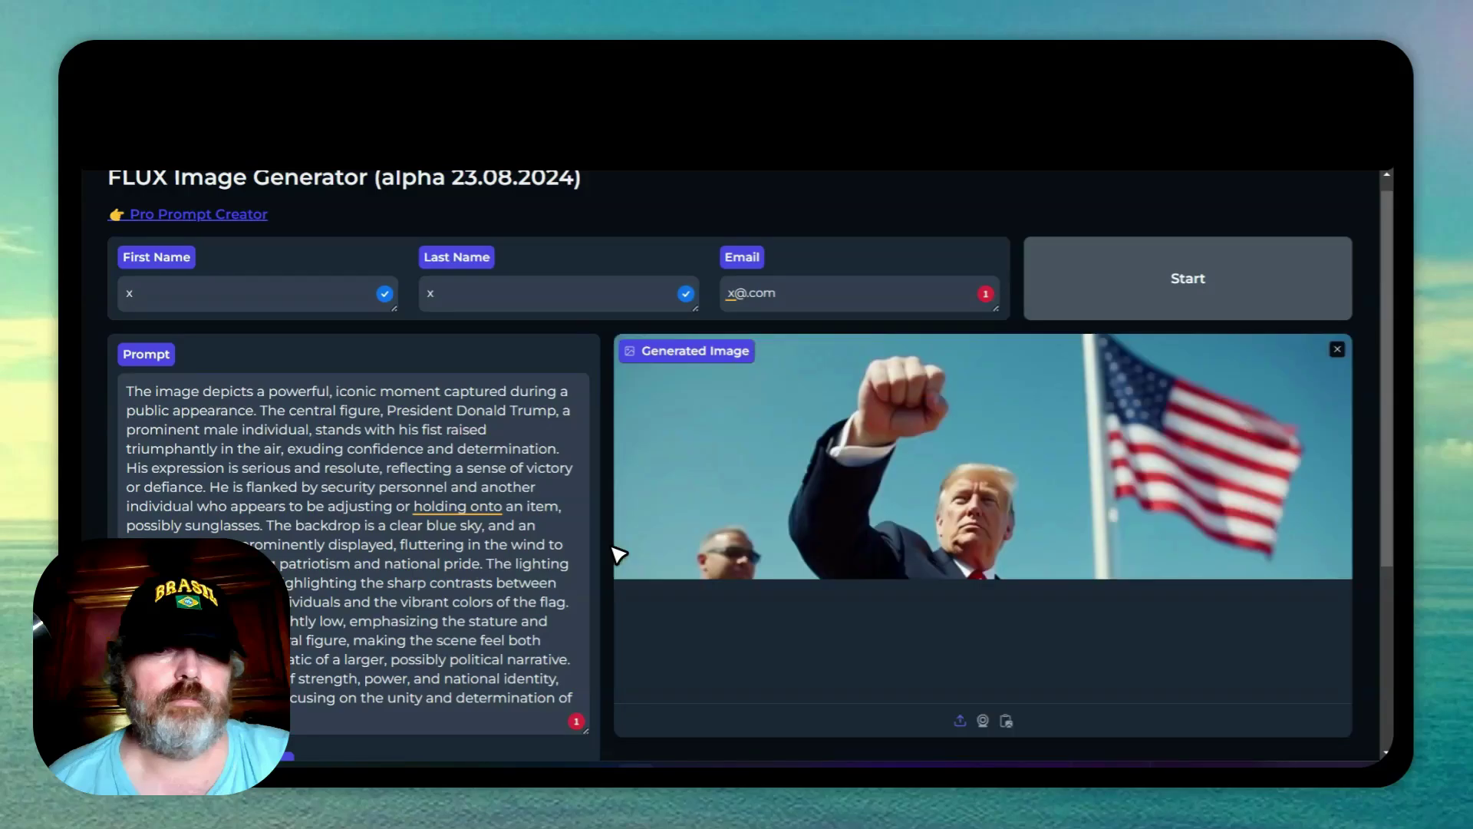
{"action": "scroll", "coordinate": [618, 554], "scroll_direction": "down", "scroll_amount": 1}
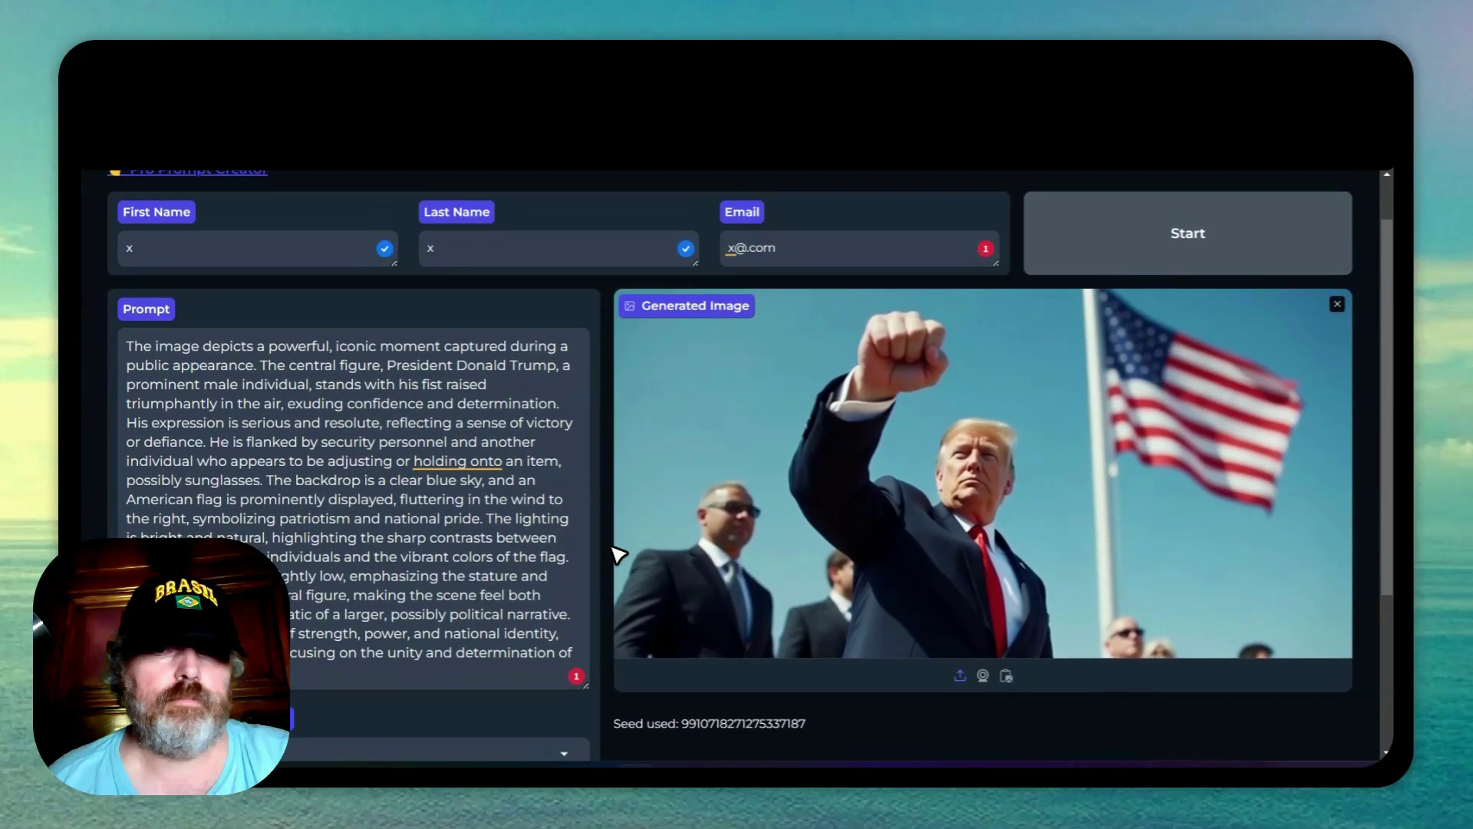
{"action": "scroll", "coordinate": [618, 554], "scroll_direction": "down", "scroll_amount": 1}
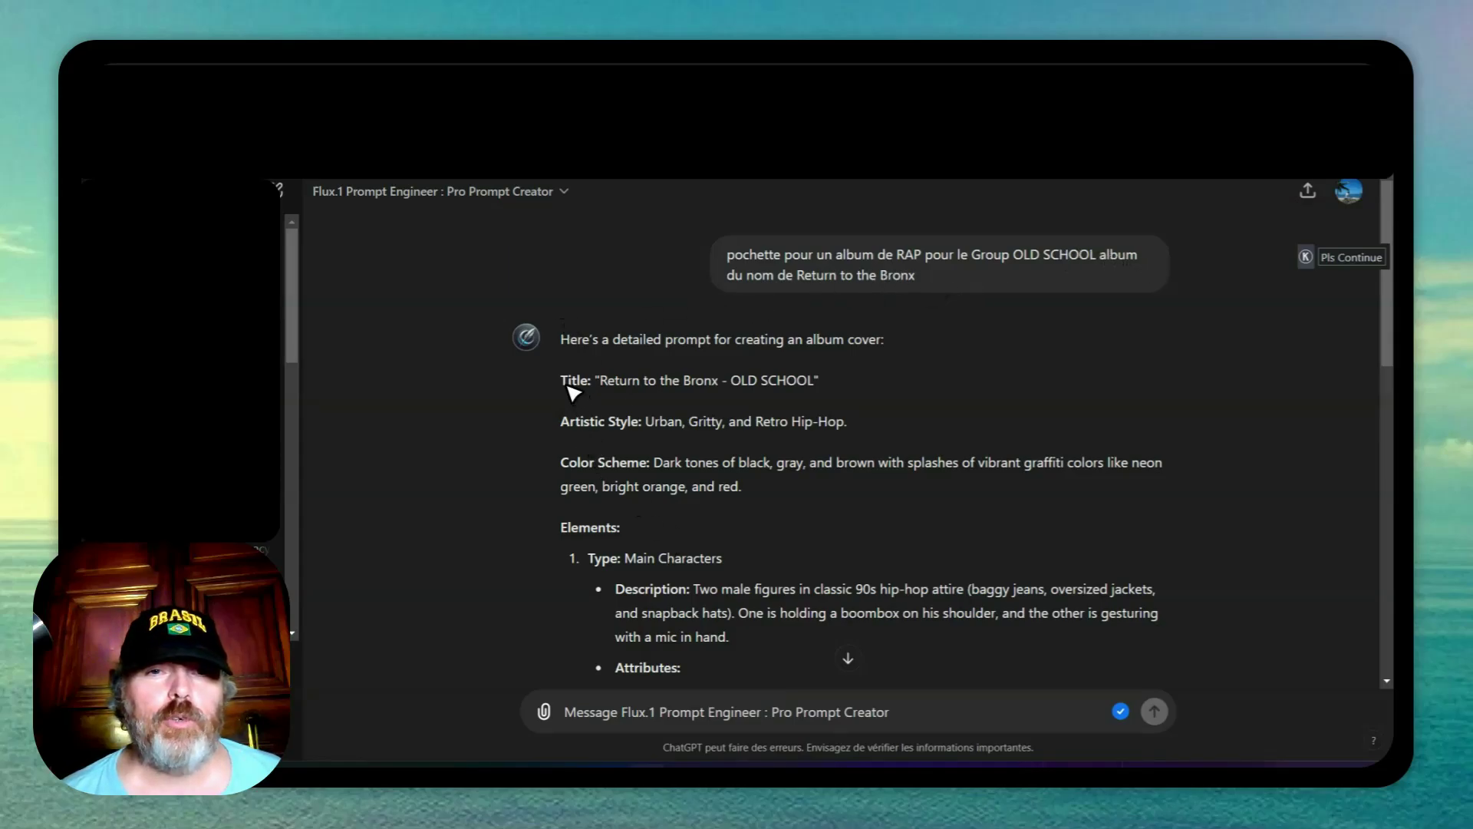
Step: Copy the assistant's "Return to the Bronx - OLD SCHOOL" album cover description into the image generator's empty prompt
{"action": "left_click_drag", "start_coordinate": [546, 371], "coordinate": [1041, 606]}
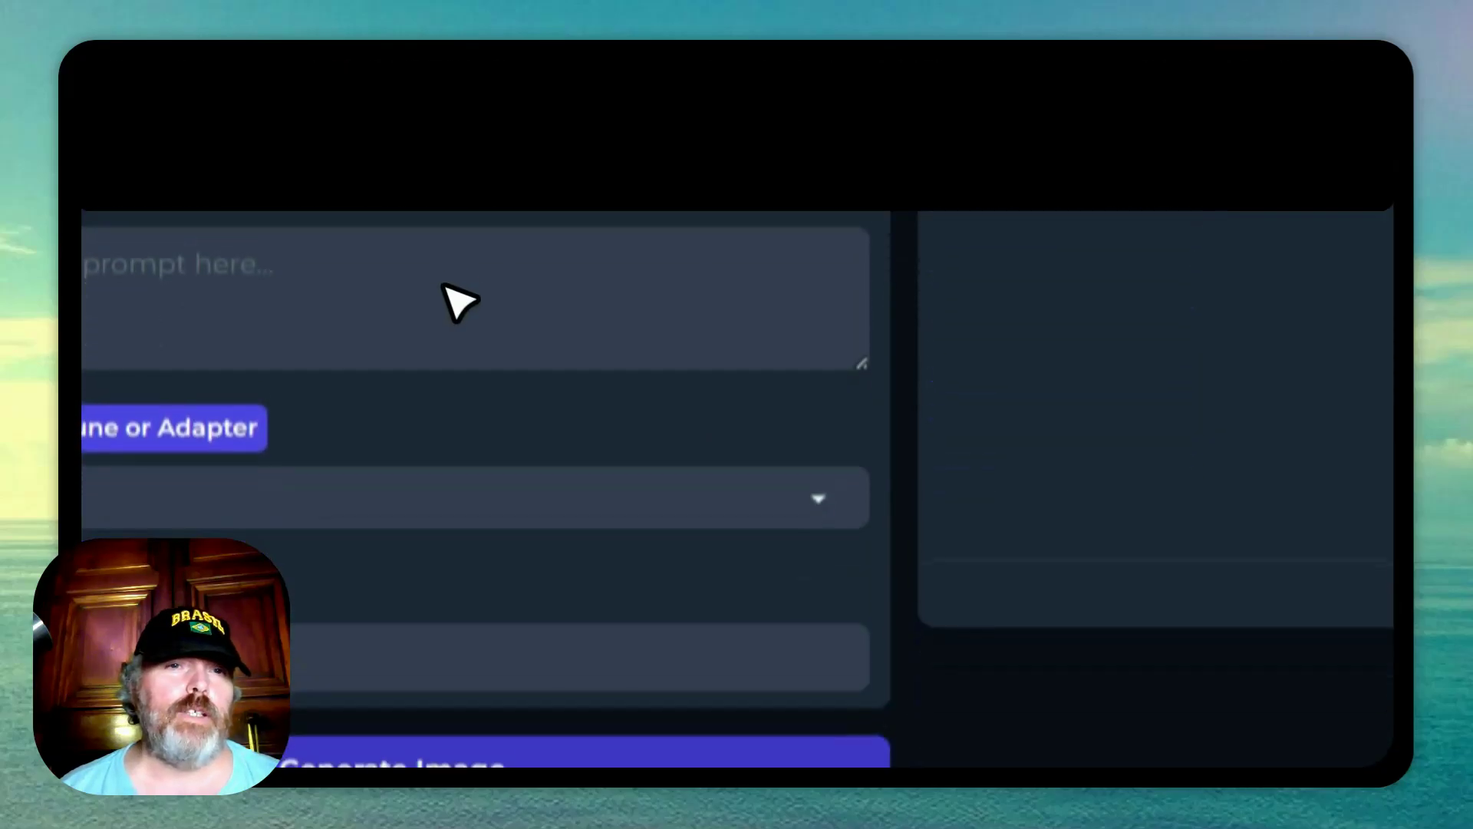
{"action": "left_click", "coordinate": [458, 598]}
{"action": "key", "text": "ctrl+v"}
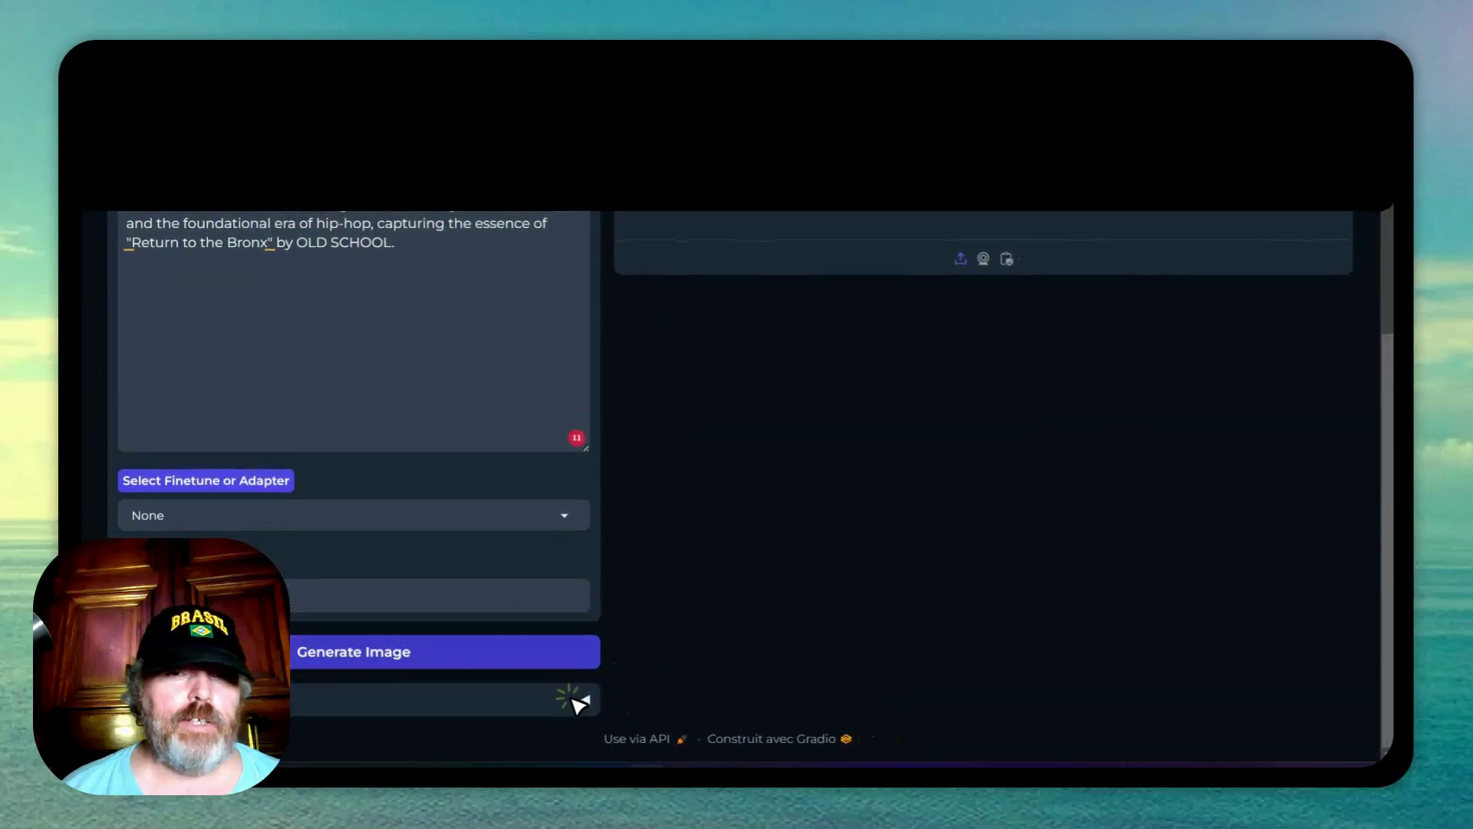
Step: Set both the image width and height to 1024 in the advanced options, and collapse them
{"action": "left_click", "coordinate": [573, 697]}
{"action": "scroll", "coordinate": [556, 610], "scroll_direction": "down", "scroll_amount": 4}
{"action": "scroll", "coordinate": [555, 608], "scroll_direction": "up", "scroll_amount": 3}
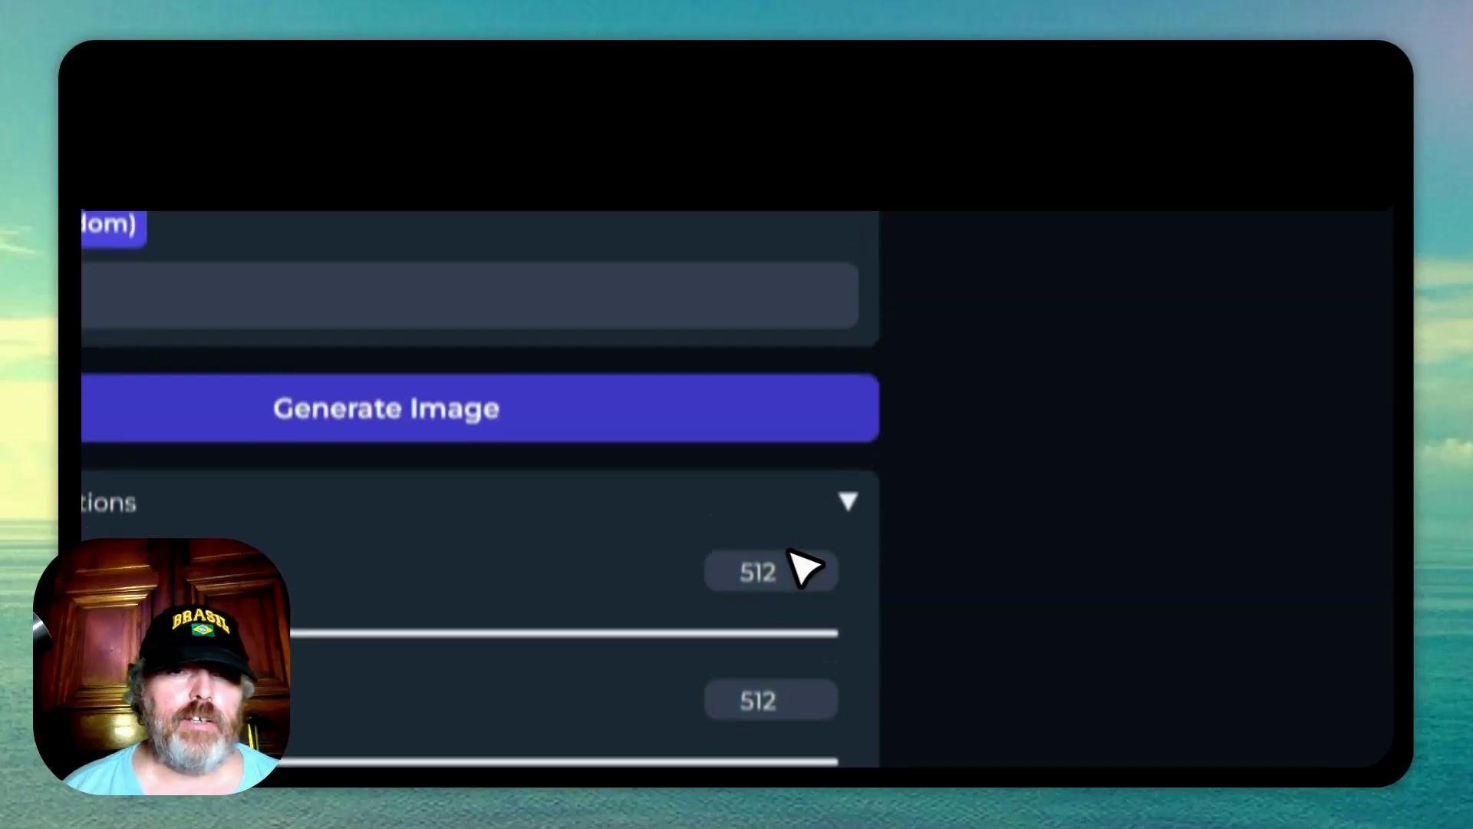
{"action": "scroll", "coordinate": [798, 560], "scroll_direction": "up", "scroll_amount": 1}
{"action": "double_click", "coordinate": [786, 610]}
{"action": "type", "text": "024"}
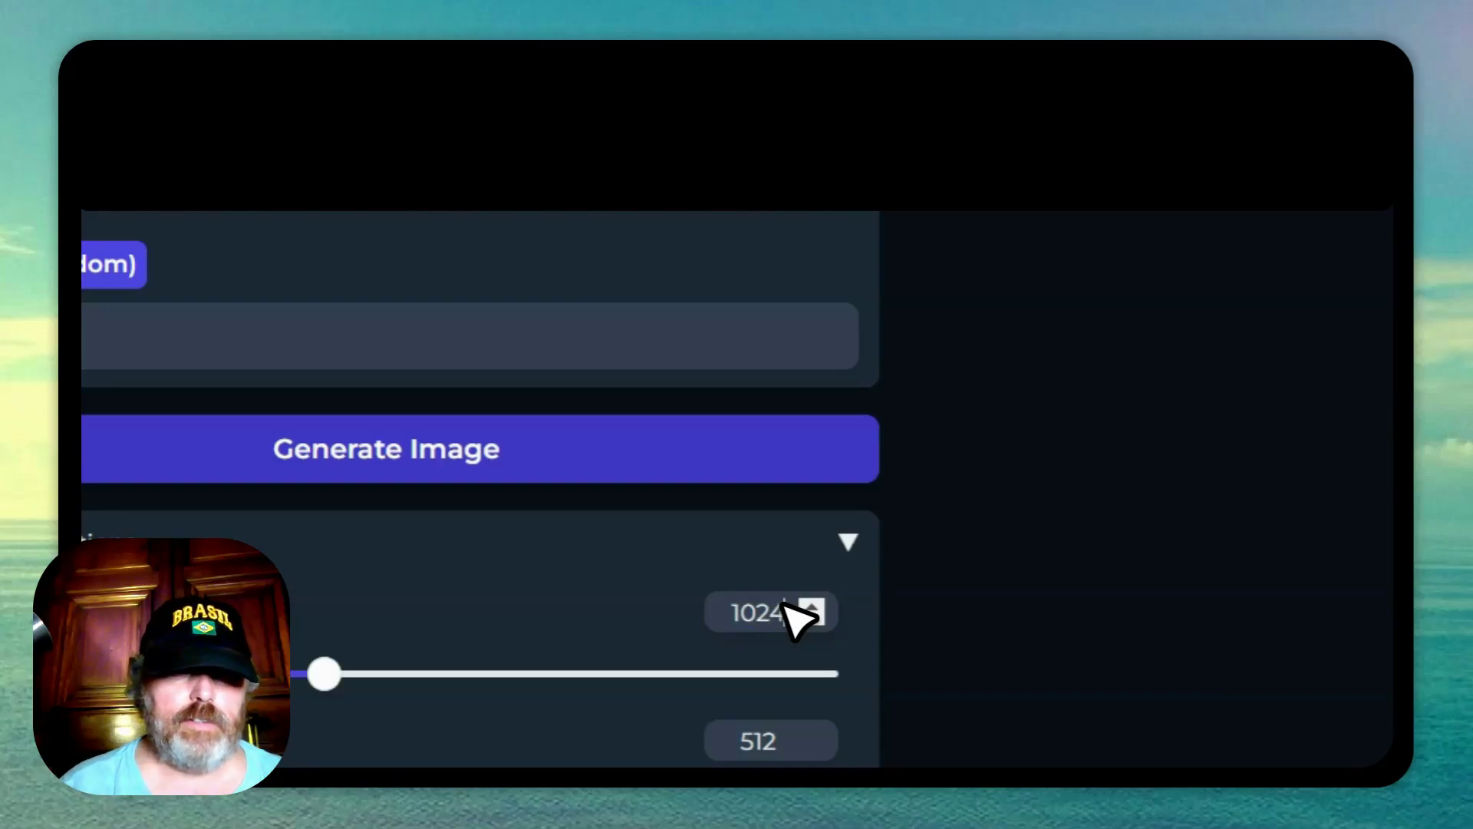
{"action": "key", "text": "Tab"}
{"action": "type", "text": "1024"}
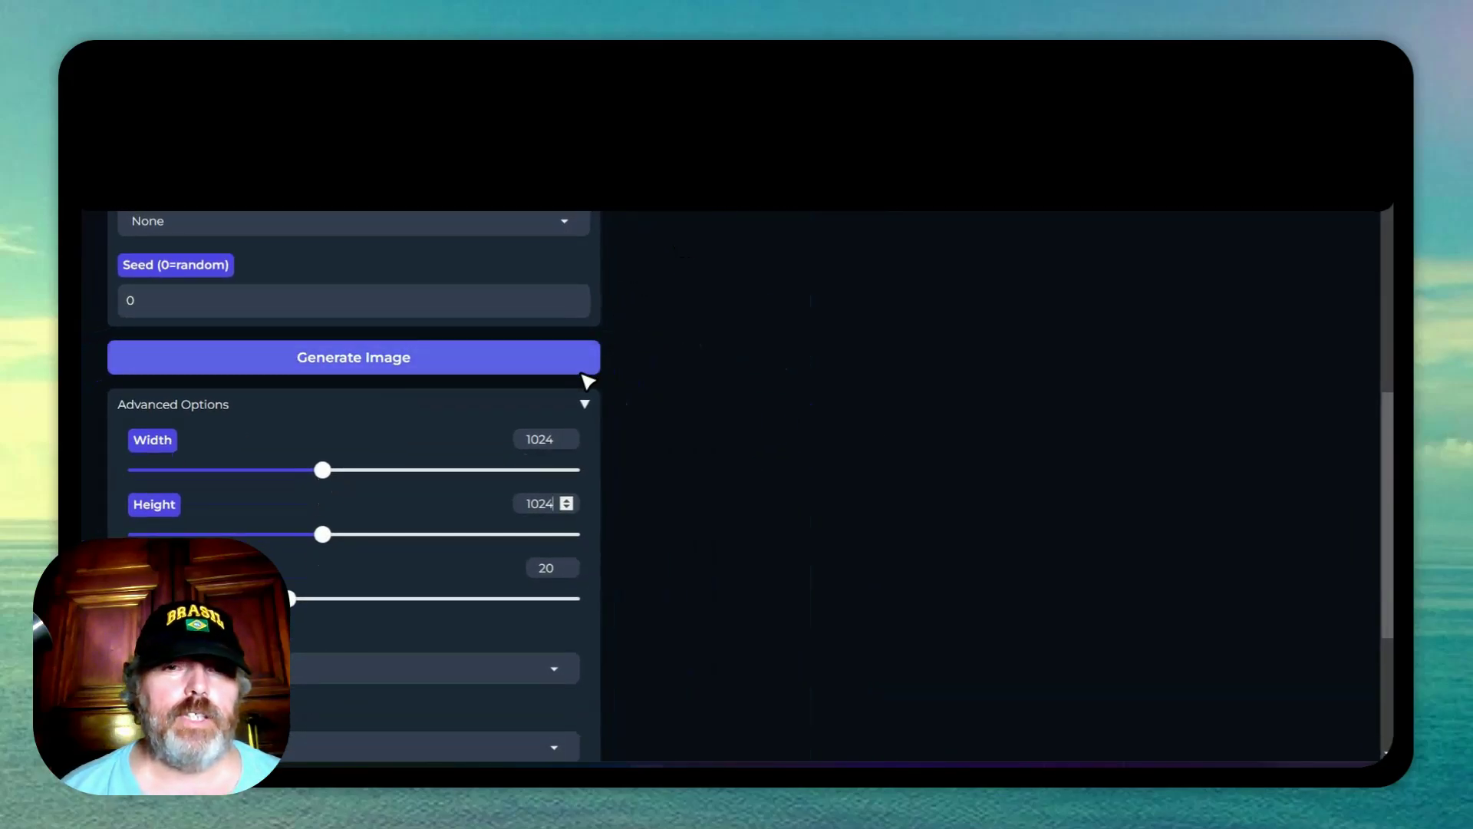
{"action": "left_click", "coordinate": [585, 402]}
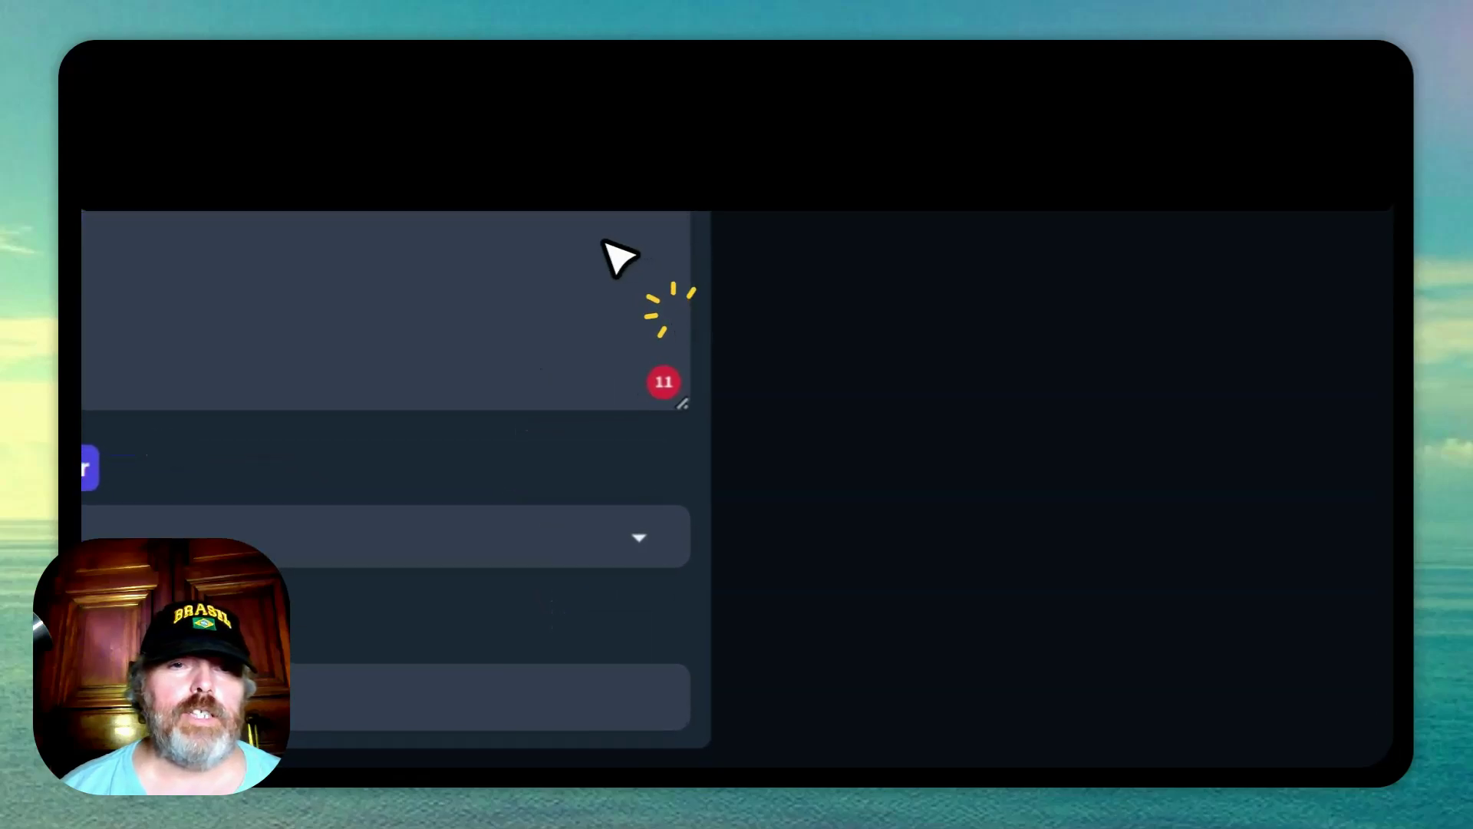
Step: Generate the "Return to the Bronx" album cover and look over its title, two figures, OLD SCHOOL lettering and advisory label
{"action": "scroll", "coordinate": [566, 493], "scroll_direction": "down", "scroll_amount": 3}
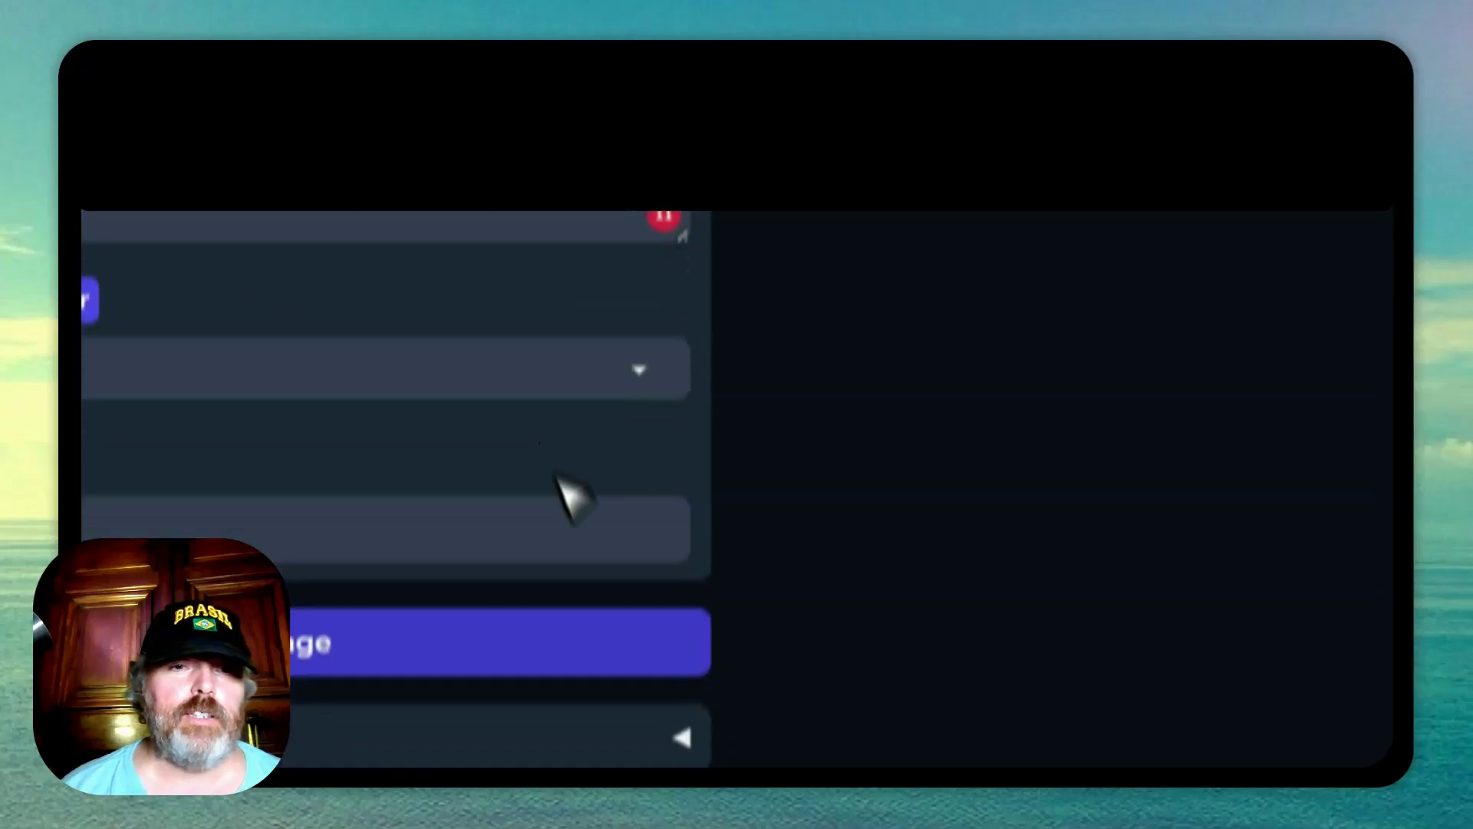
{"action": "left_click", "coordinate": [513, 600]}
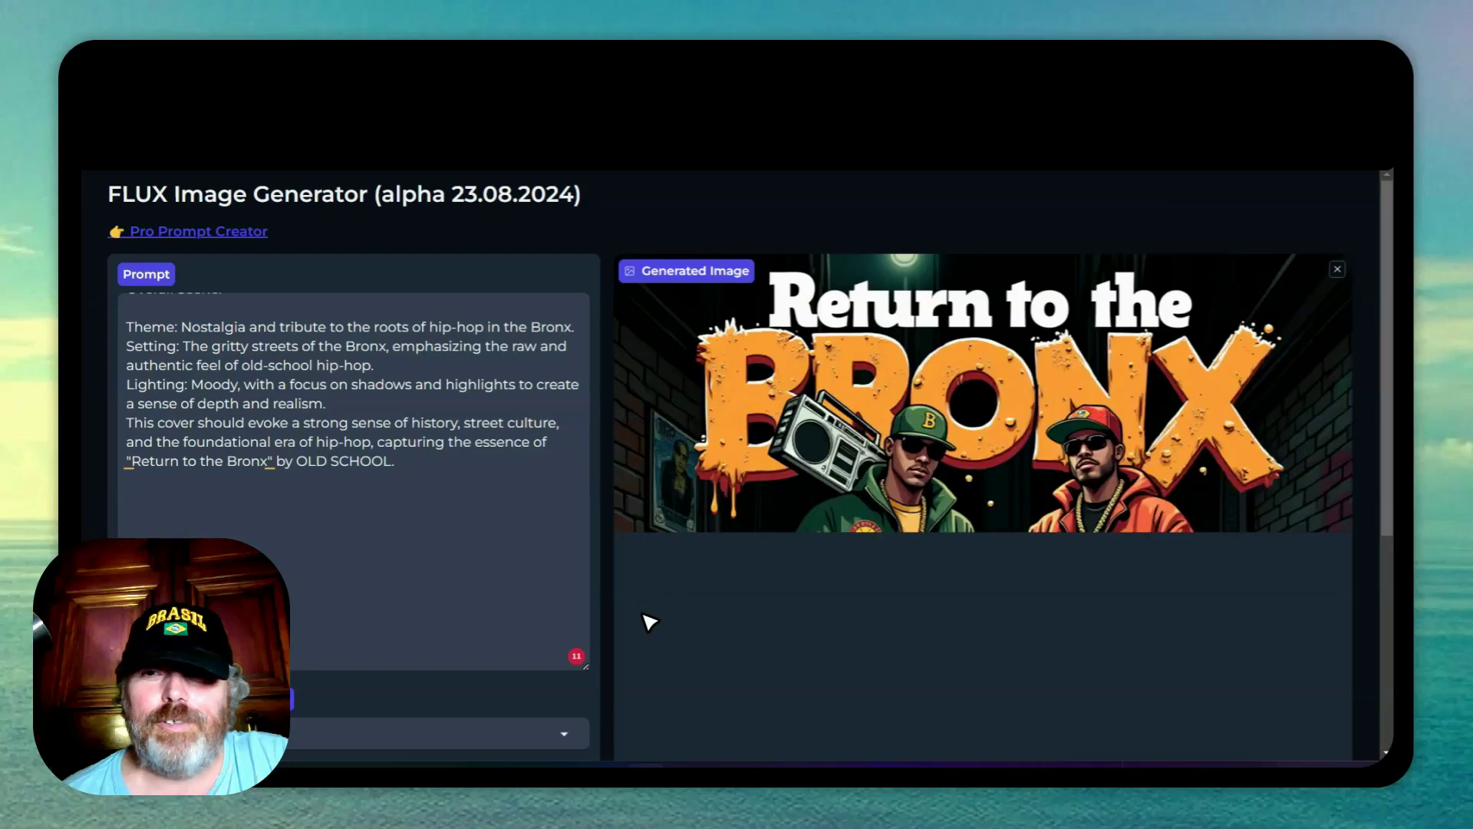
{"action": "scroll", "coordinate": [749, 522], "scroll_direction": "down", "scroll_amount": 5}
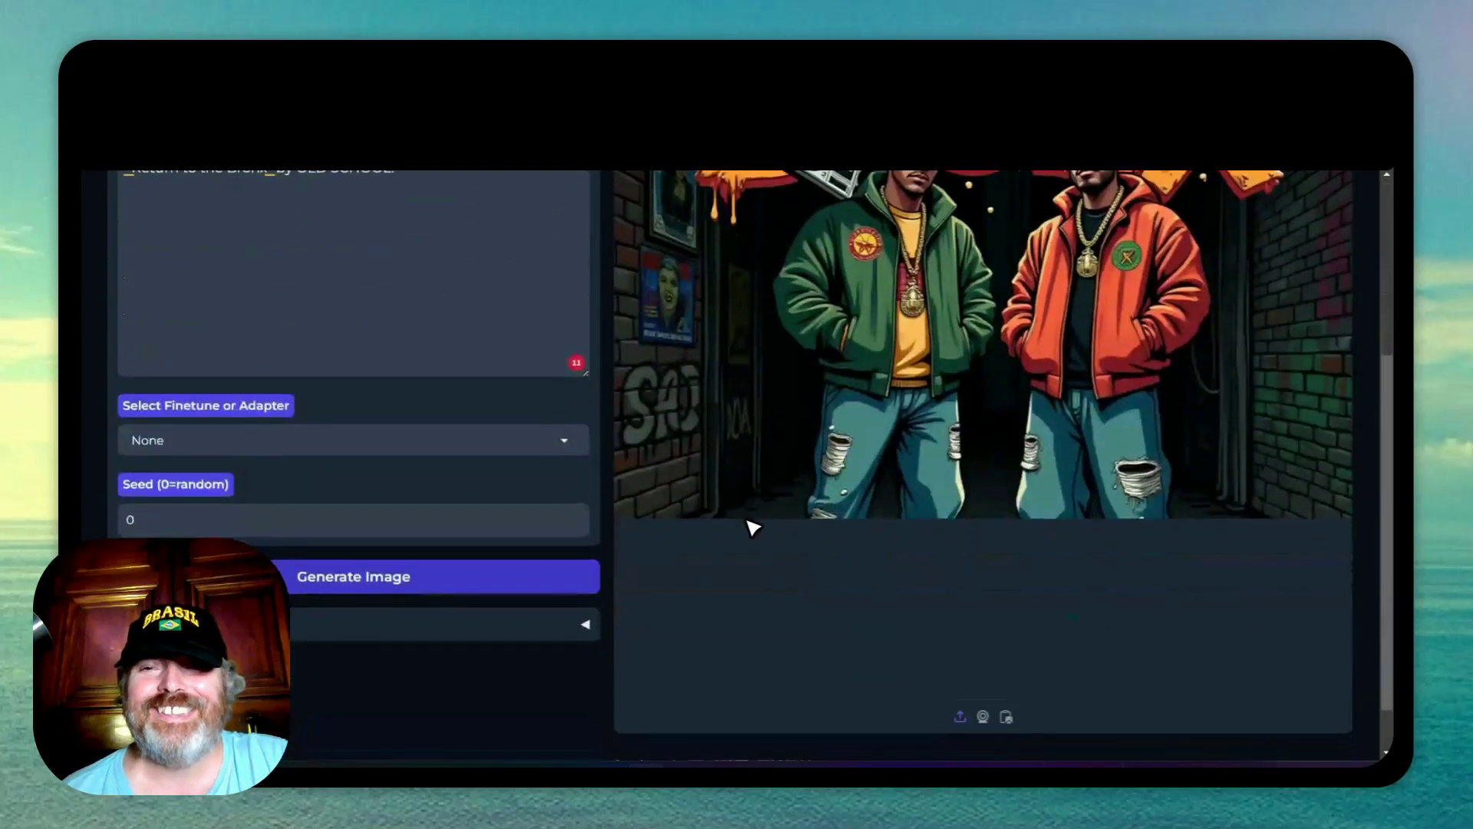
{"action": "scroll", "coordinate": [750, 524], "scroll_direction": "up", "scroll_amount": 2}
{"action": "scroll", "coordinate": [749, 525], "scroll_direction": "down", "scroll_amount": 2}
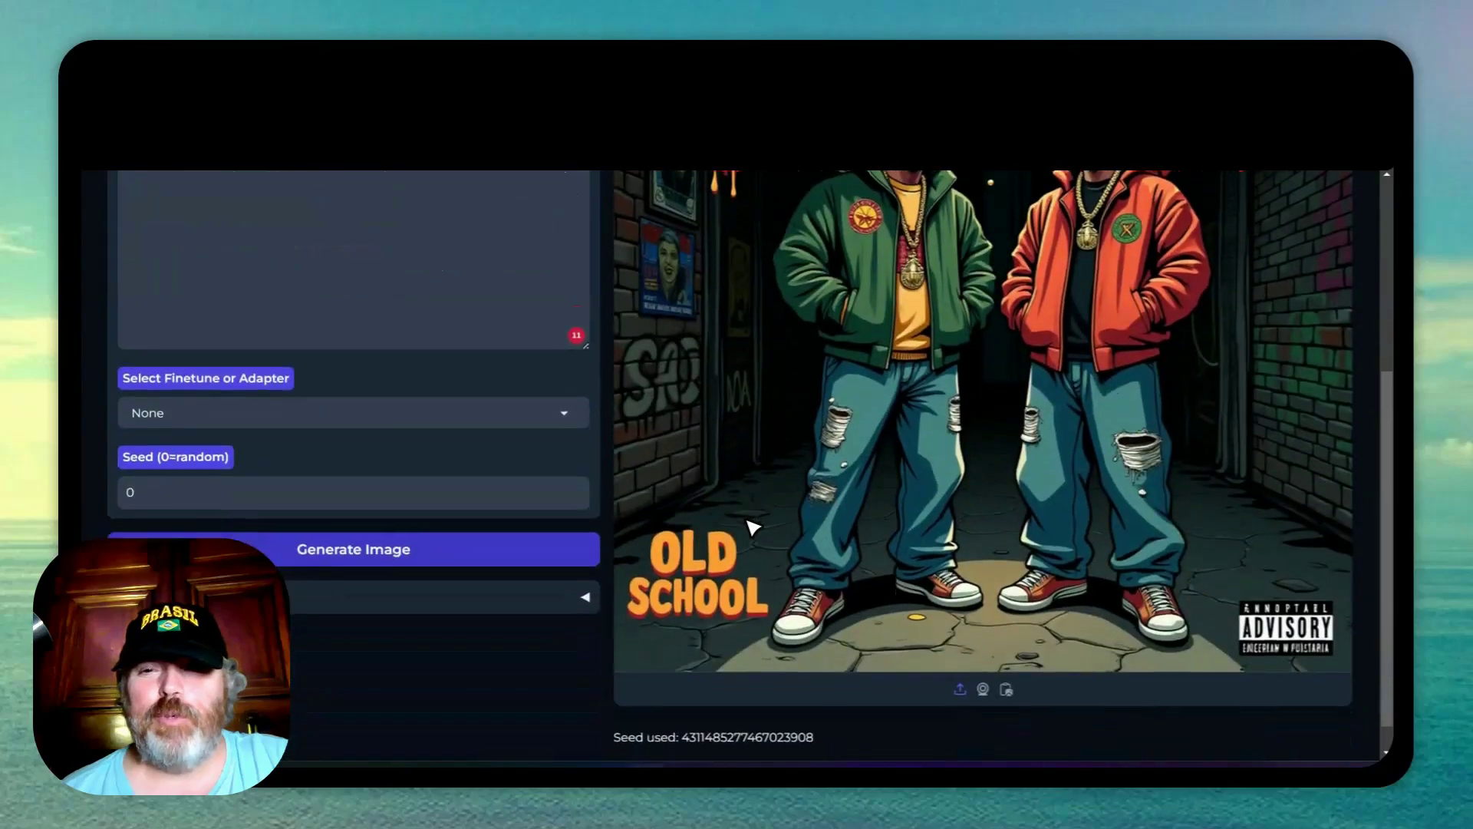
{"action": "scroll", "coordinate": [750, 524], "scroll_direction": "up", "scroll_amount": 4}
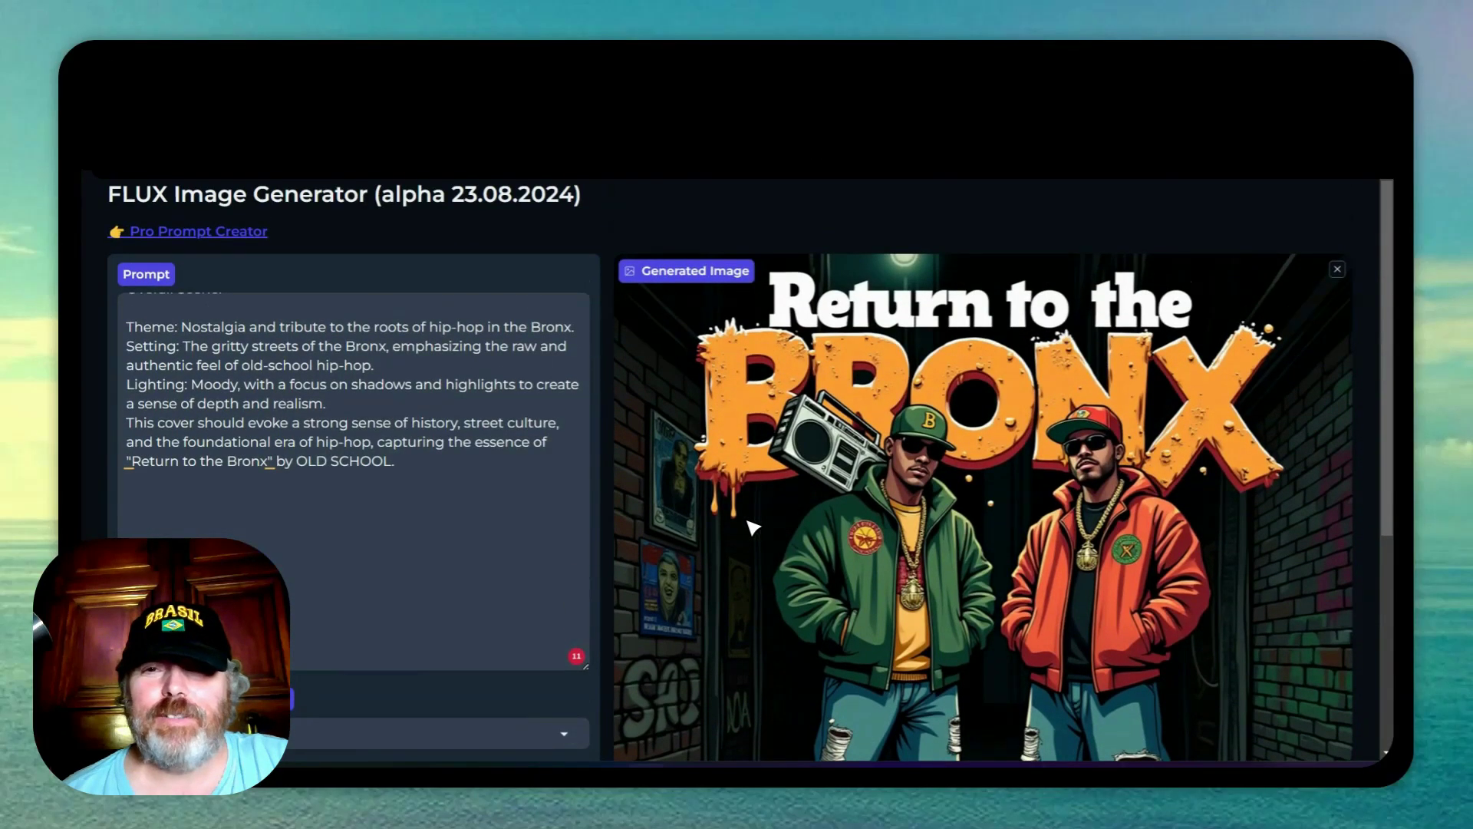
{"action": "scroll", "coordinate": [752, 527], "scroll_direction": "down", "scroll_amount": 2}
{"action": "scroll", "coordinate": [750, 527], "scroll_direction": "down", "scroll_amount": 2}
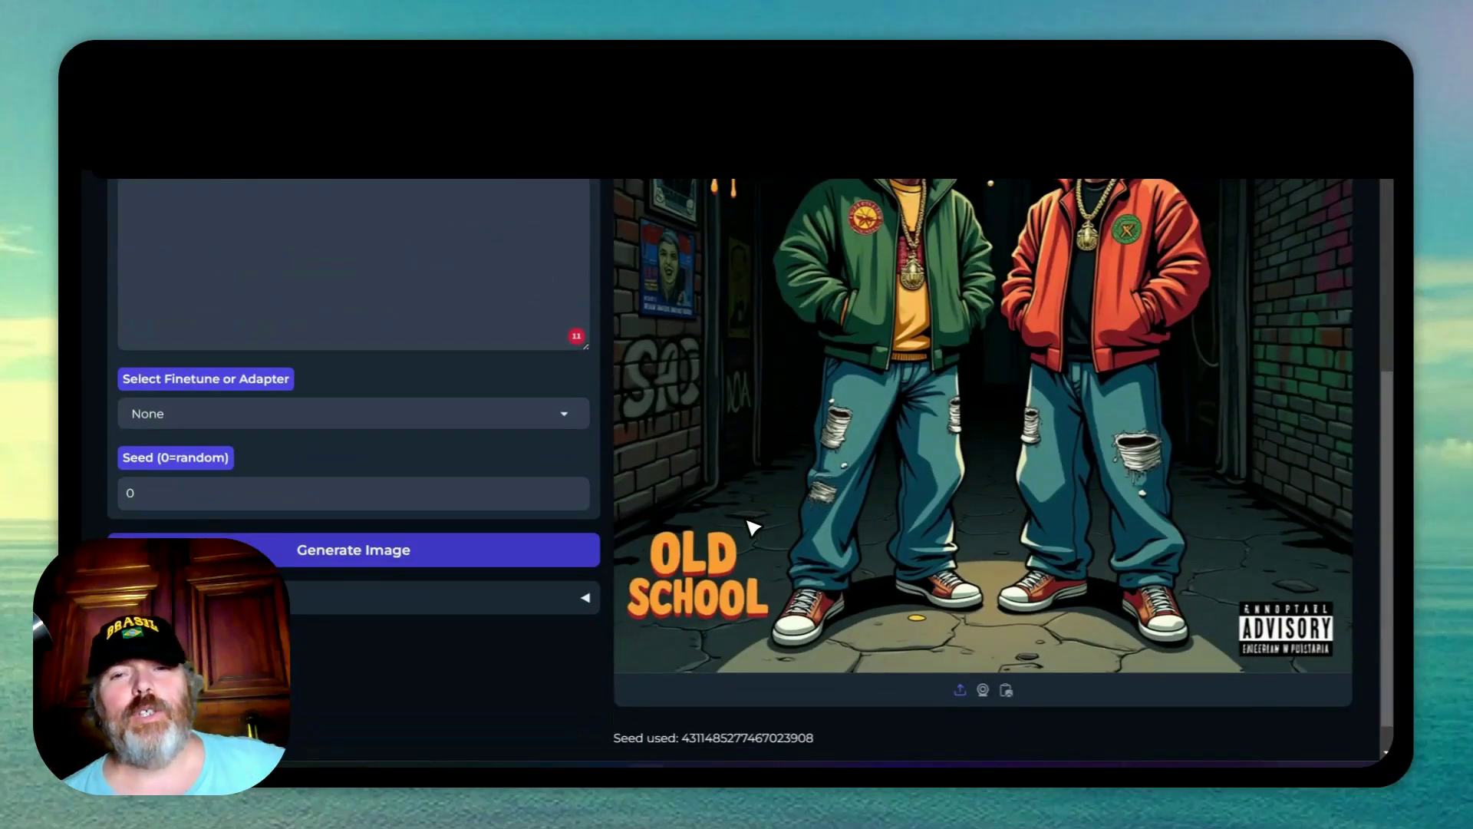
{"action": "scroll", "coordinate": [749, 527], "scroll_direction": "up", "scroll_amount": 3}
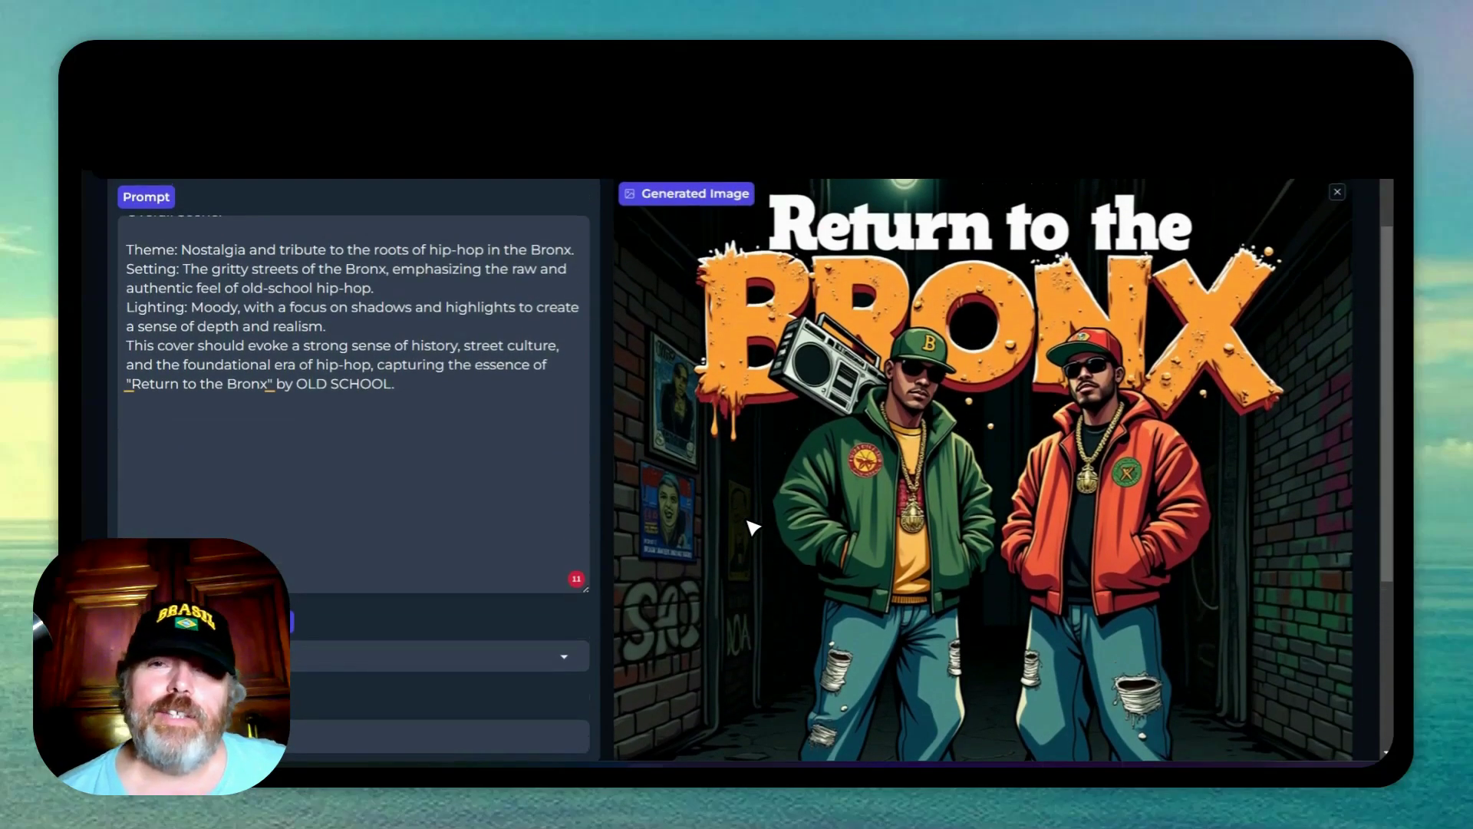
{"action": "scroll", "coordinate": [752, 527], "scroll_direction": "up", "scroll_amount": 1}
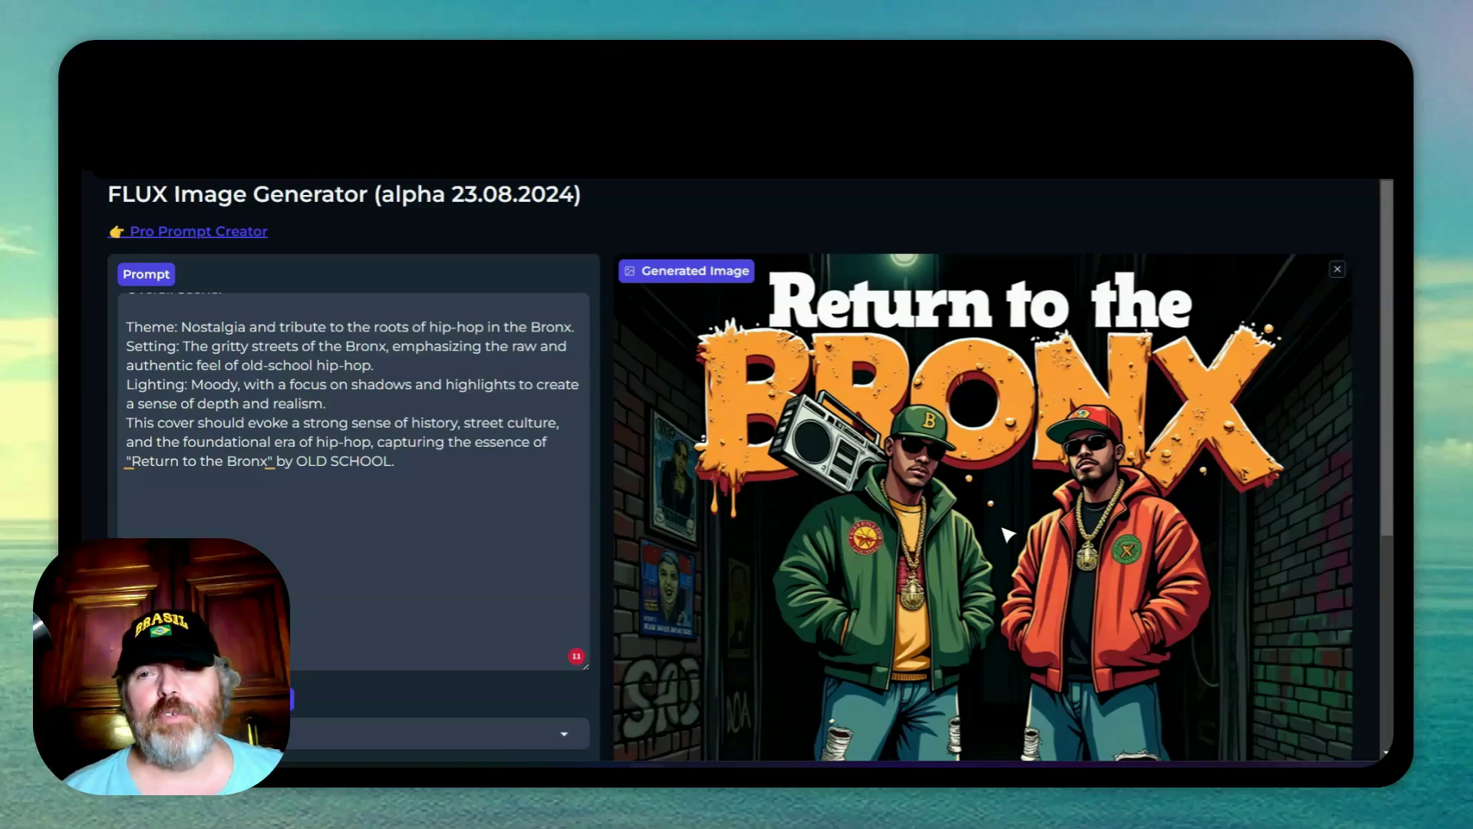
{"action": "scroll", "coordinate": [848, 541], "scroll_direction": "down", "scroll_amount": 5}
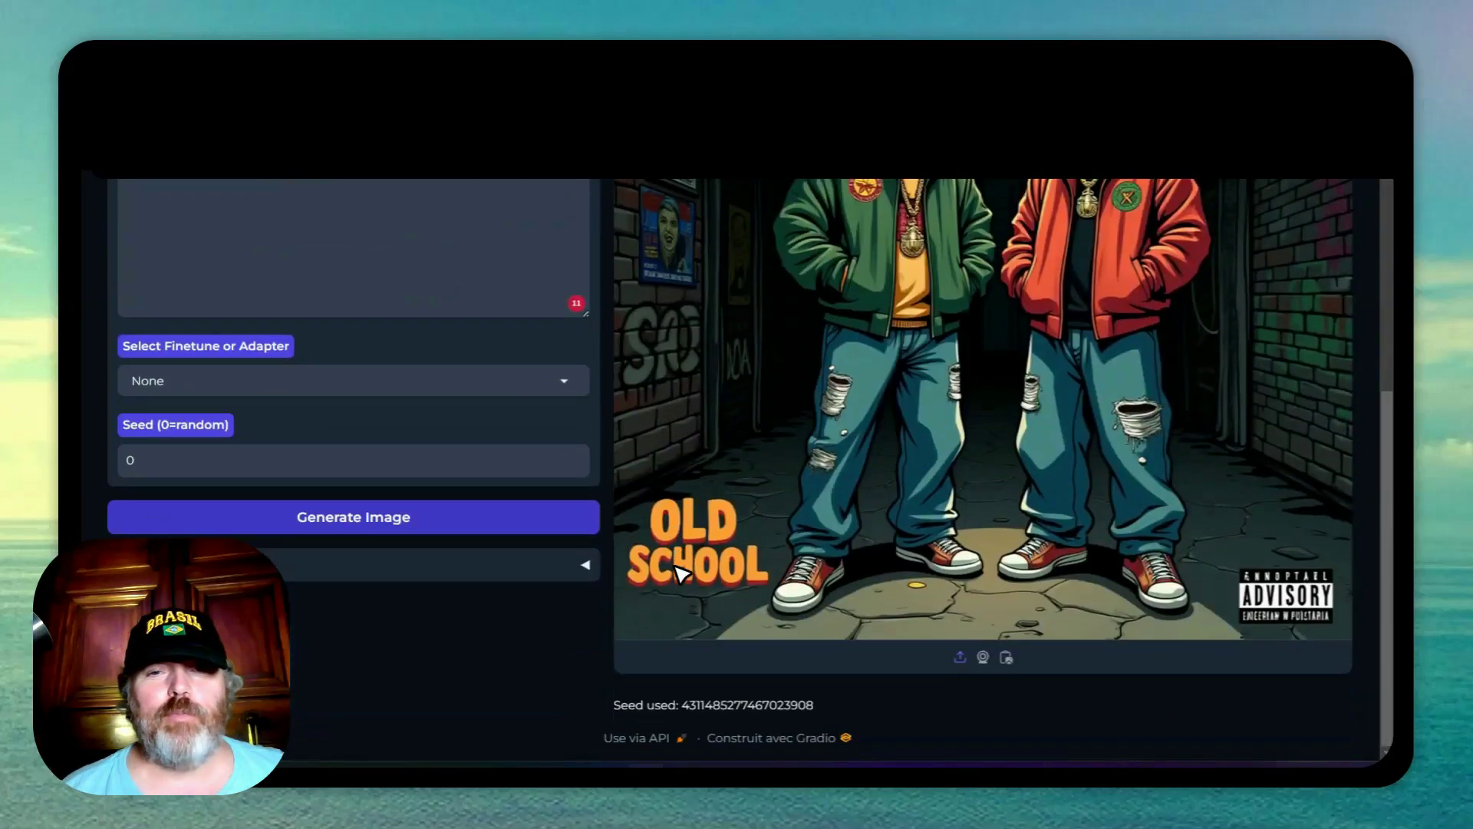
Step: Generate a second version of the album cover from the same prompt with a random seed and examine the whole picture
{"action": "left_click", "coordinate": [533, 520]}
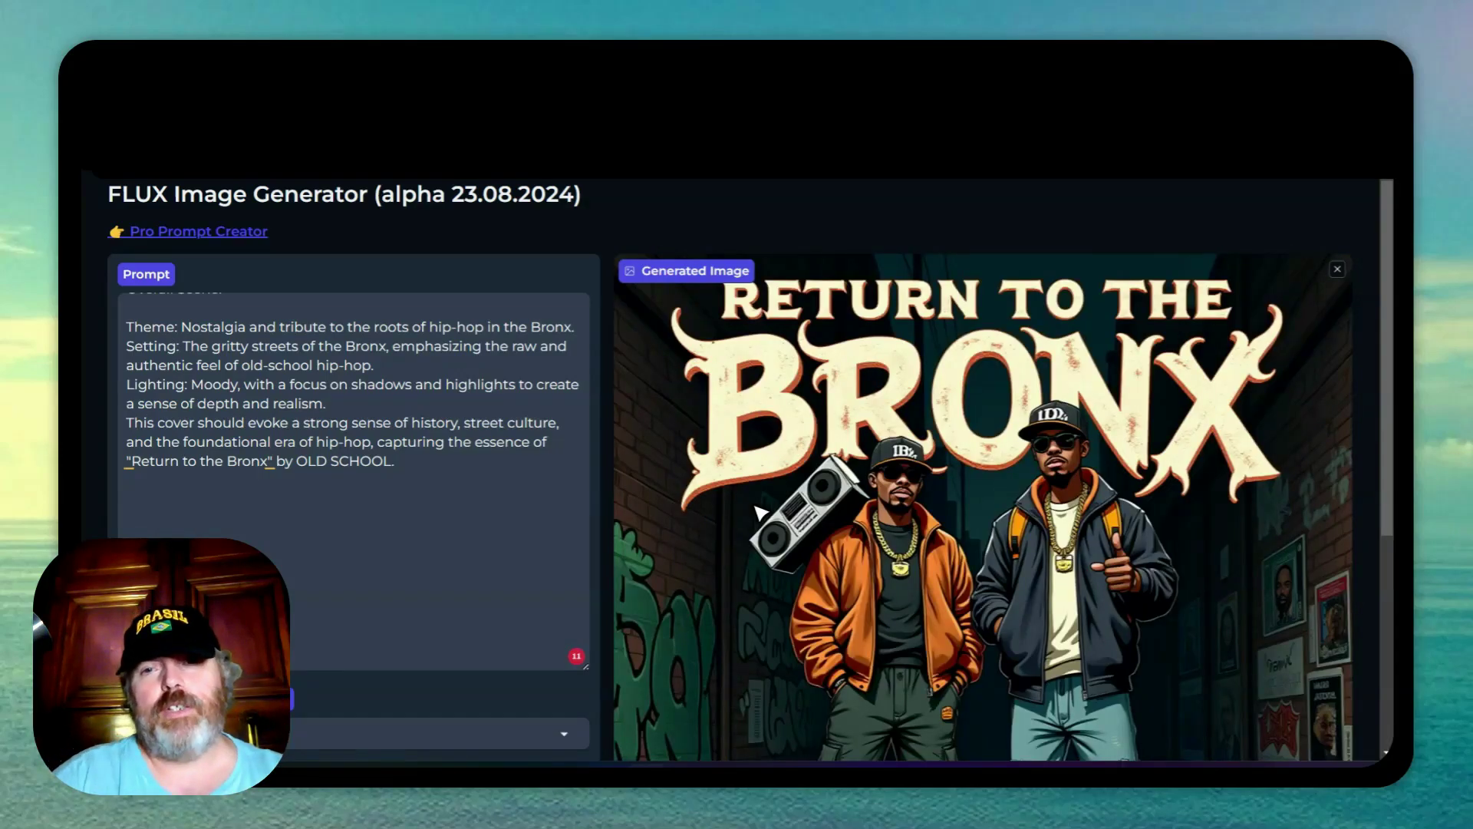
{"action": "scroll", "coordinate": [975, 434], "scroll_direction": "down", "scroll_amount": 4}
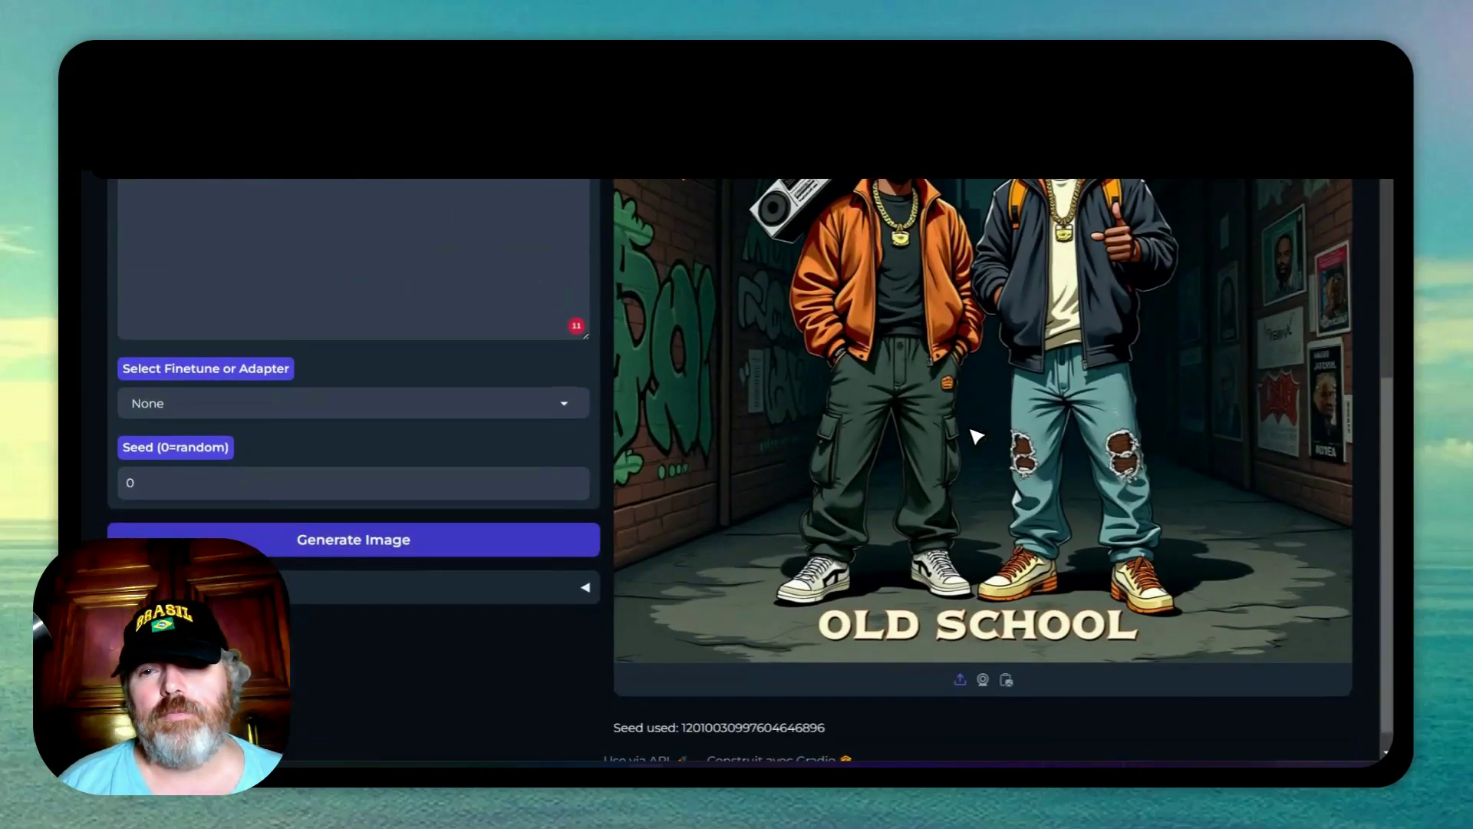
{"action": "scroll", "coordinate": [976, 435], "scroll_direction": "up", "scroll_amount": 4}
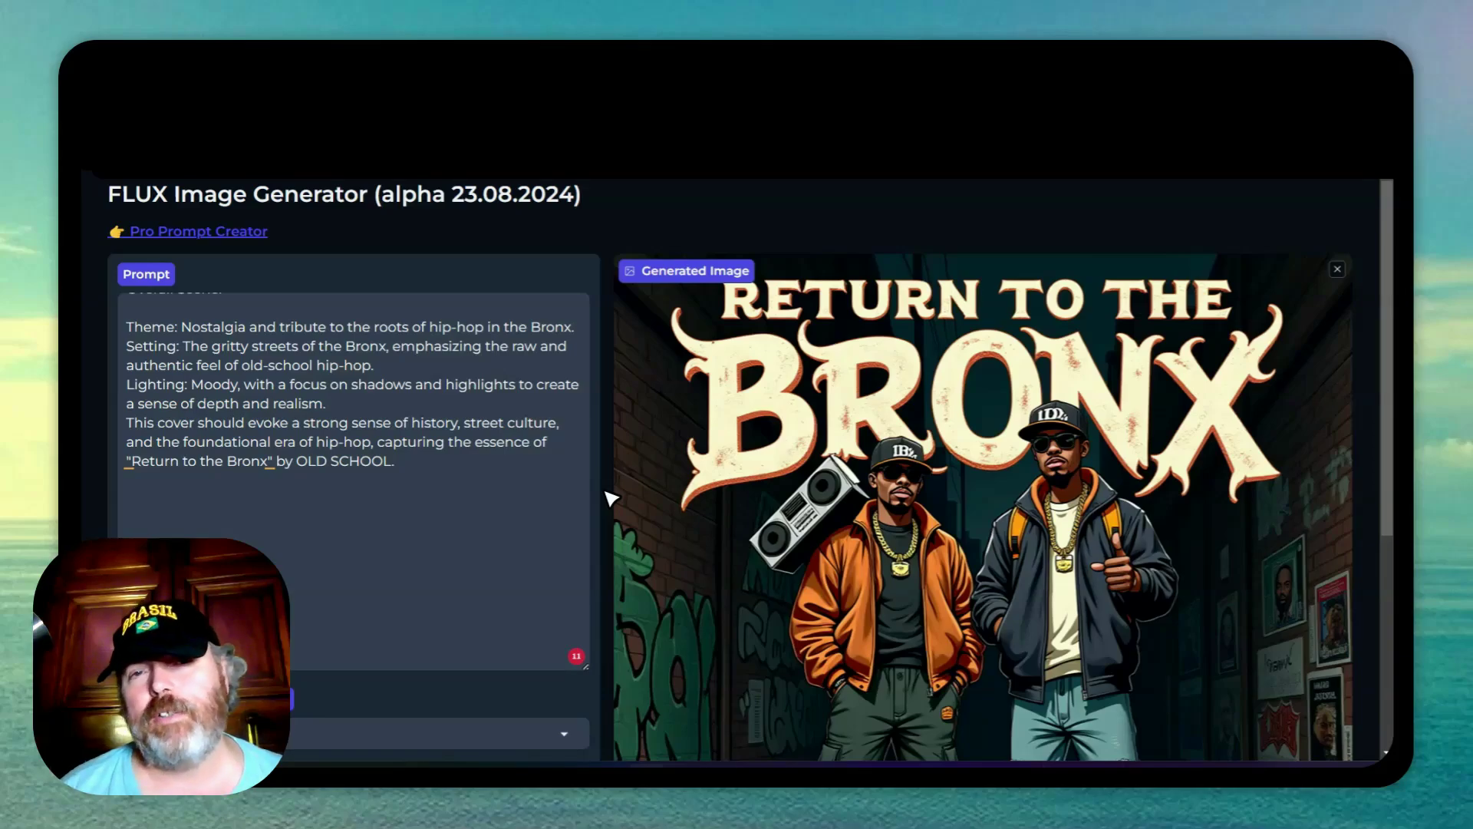
{"action": "scroll", "coordinate": [614, 491], "scroll_direction": "down", "scroll_amount": 3}
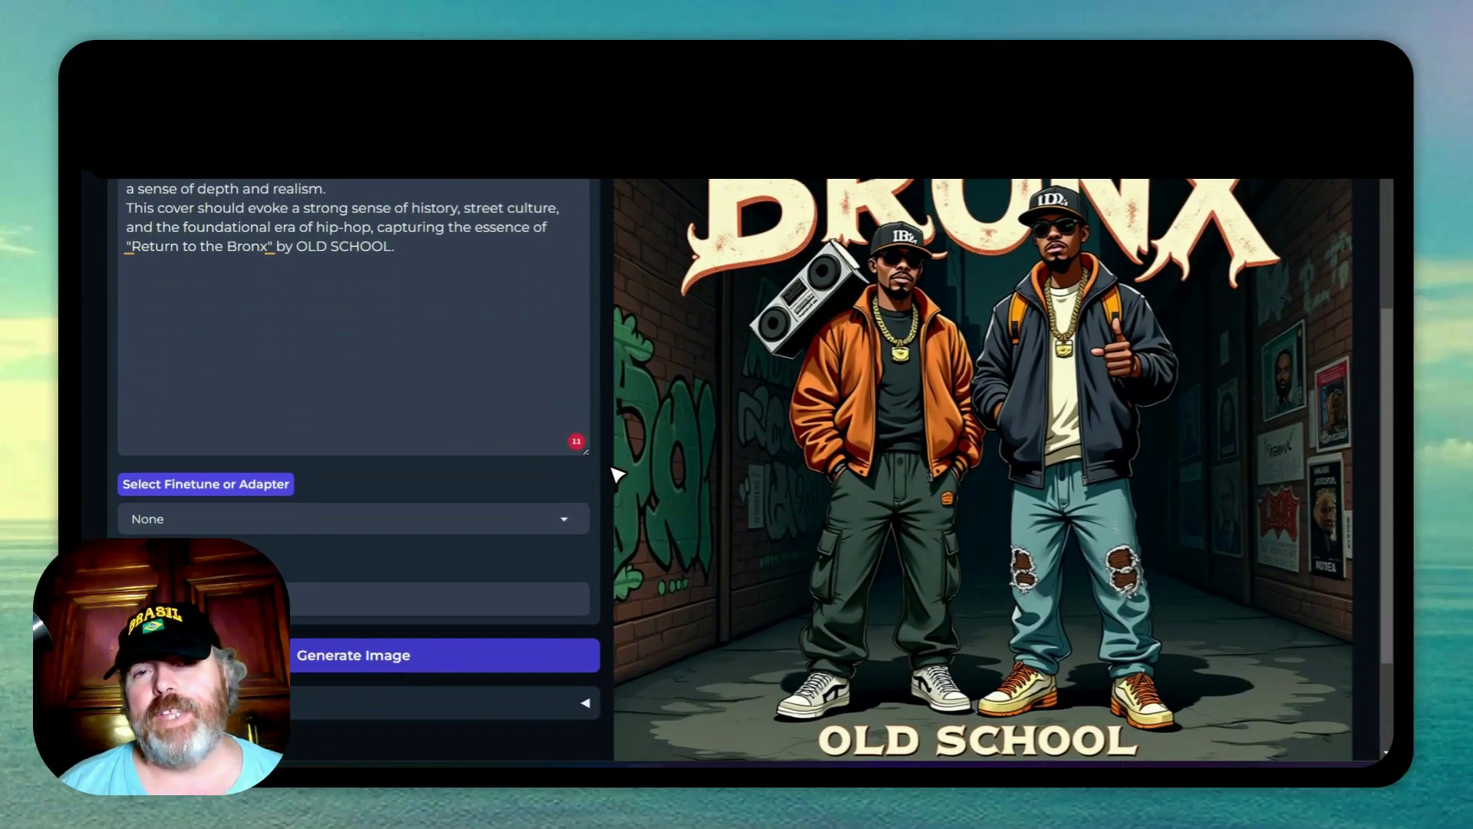
{"action": "scroll", "coordinate": [617, 474], "scroll_direction": "down", "scroll_amount": 3}
{"action": "scroll", "coordinate": [618, 474], "scroll_direction": "up", "scroll_amount": 5}
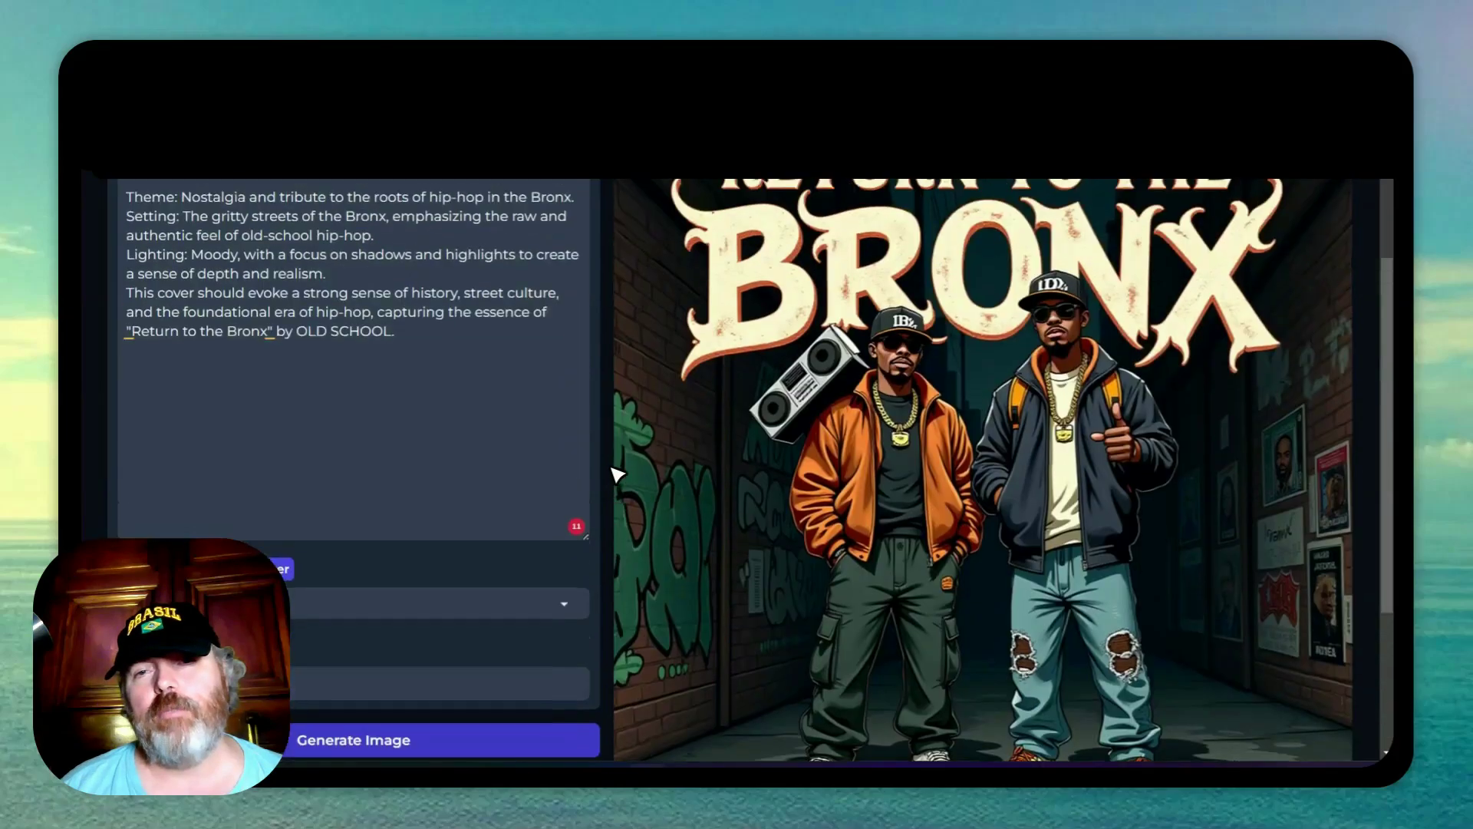
{"action": "scroll", "coordinate": [617, 474], "scroll_direction": "down", "scroll_amount": 1}
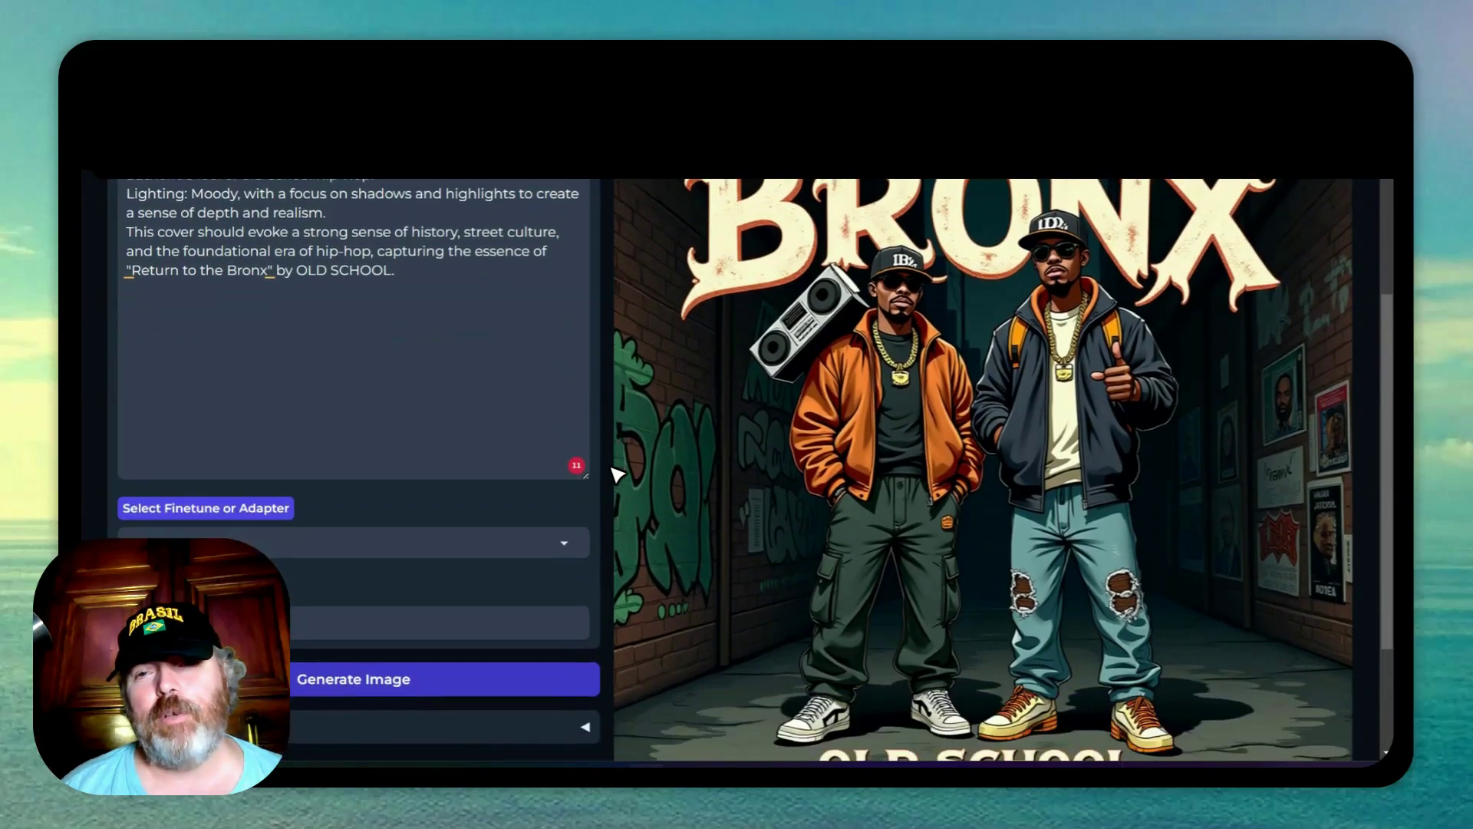
Step: Generate a third version of the cover from the unchanged prompt and compare it with the previous one from title to seed
{"action": "left_click", "coordinate": [572, 661]}
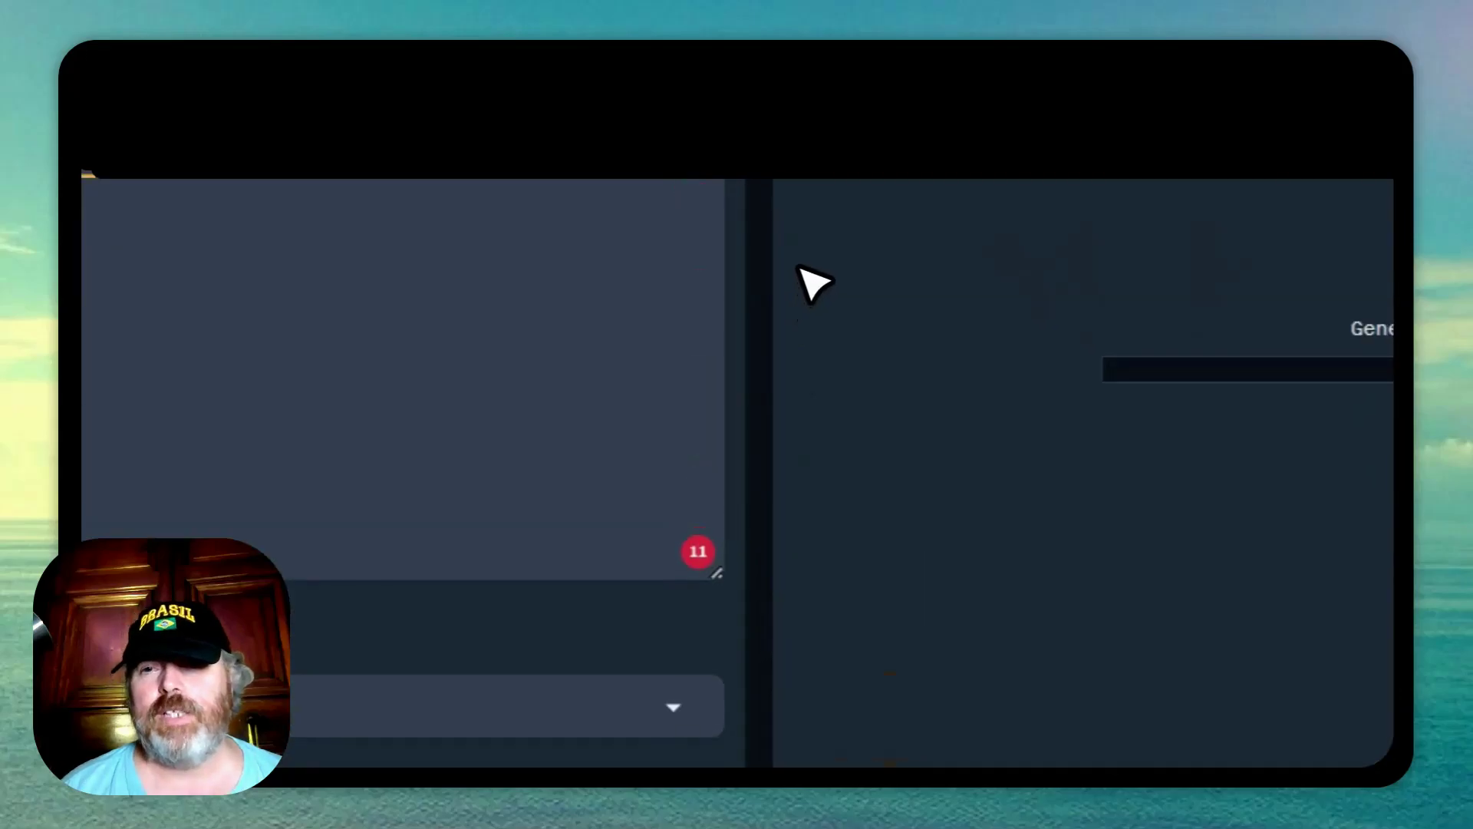
{"action": "scroll", "coordinate": [736, 596], "scroll_direction": "up", "scroll_amount": 3}
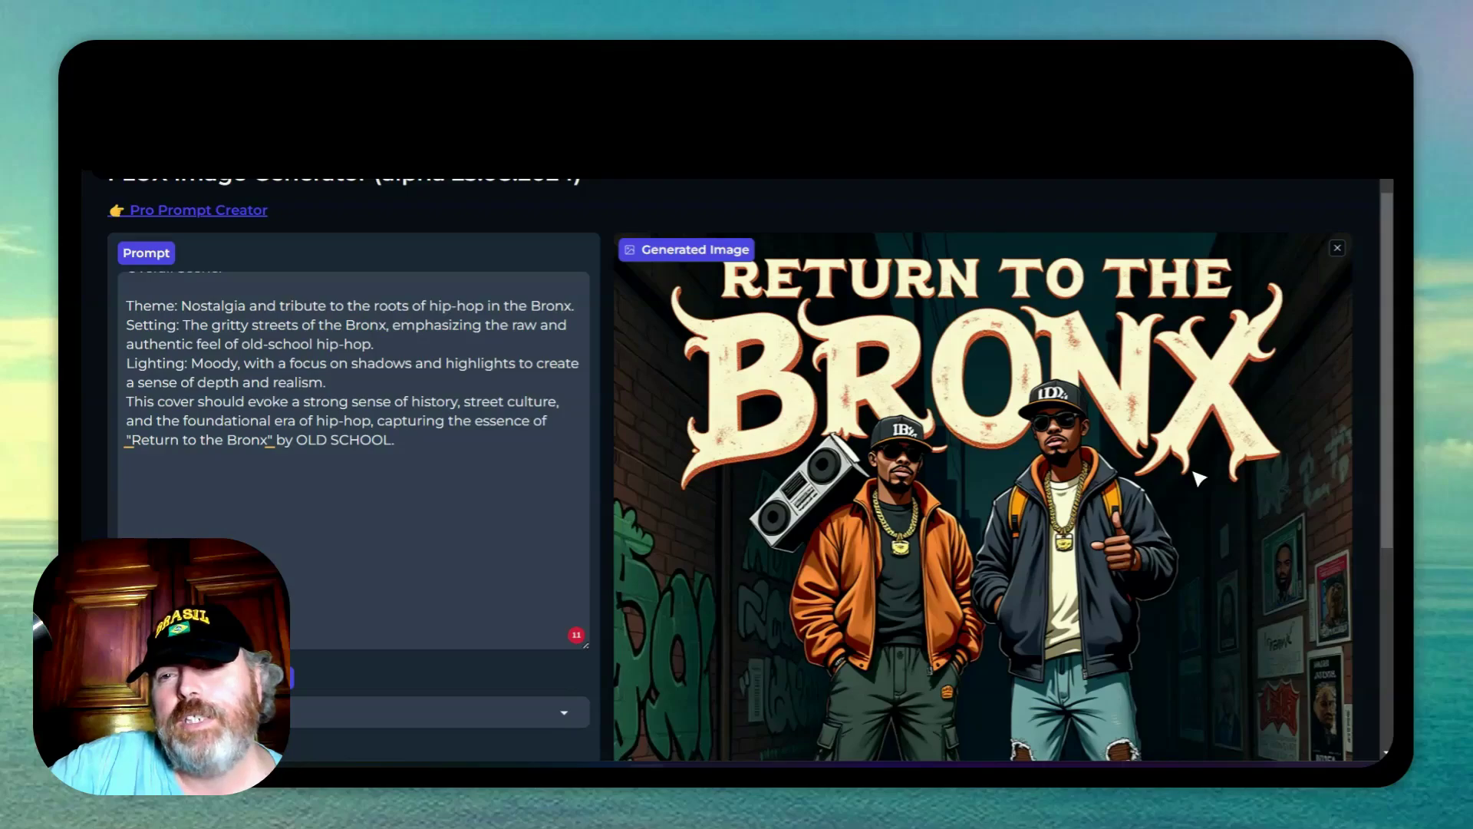
{"action": "scroll", "coordinate": [1198, 478], "scroll_direction": "down", "scroll_amount": 1}
{"action": "scroll", "coordinate": [1198, 477], "scroll_direction": "down", "scroll_amount": 2}
{"action": "scroll", "coordinate": [1198, 477], "scroll_direction": "up", "scroll_amount": 3}
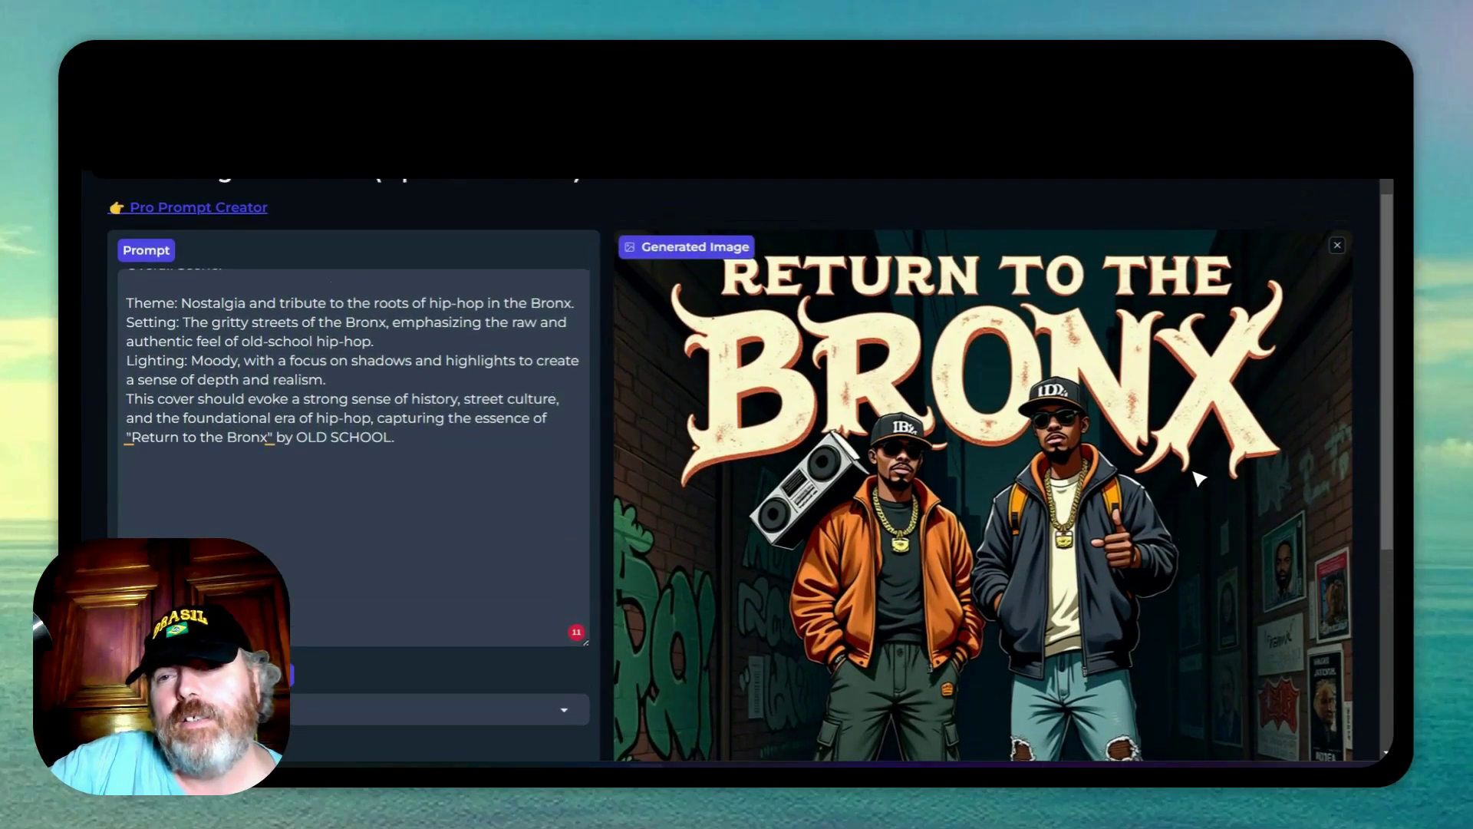
{"action": "scroll", "coordinate": [1198, 477], "scroll_direction": "down", "scroll_amount": 3}
{"action": "scroll", "coordinate": [1198, 477], "scroll_direction": "down", "scroll_amount": 2}
{"action": "scroll", "coordinate": [1198, 478], "scroll_direction": "up", "scroll_amount": 3}
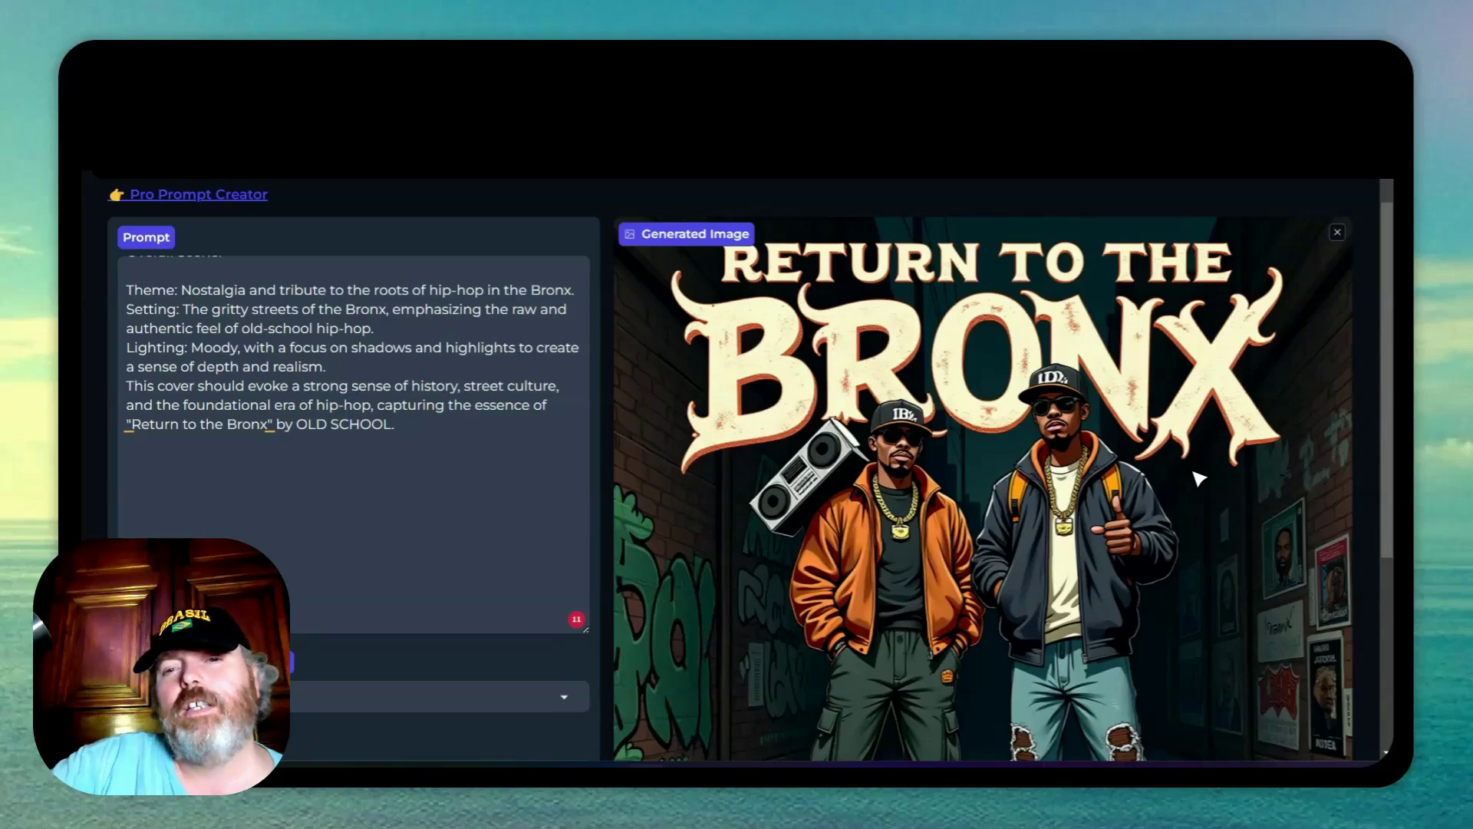
{"action": "scroll", "coordinate": [1198, 477], "scroll_direction": "down", "scroll_amount": 1}
{"action": "scroll", "coordinate": [1199, 478], "scroll_direction": "down", "scroll_amount": 1}
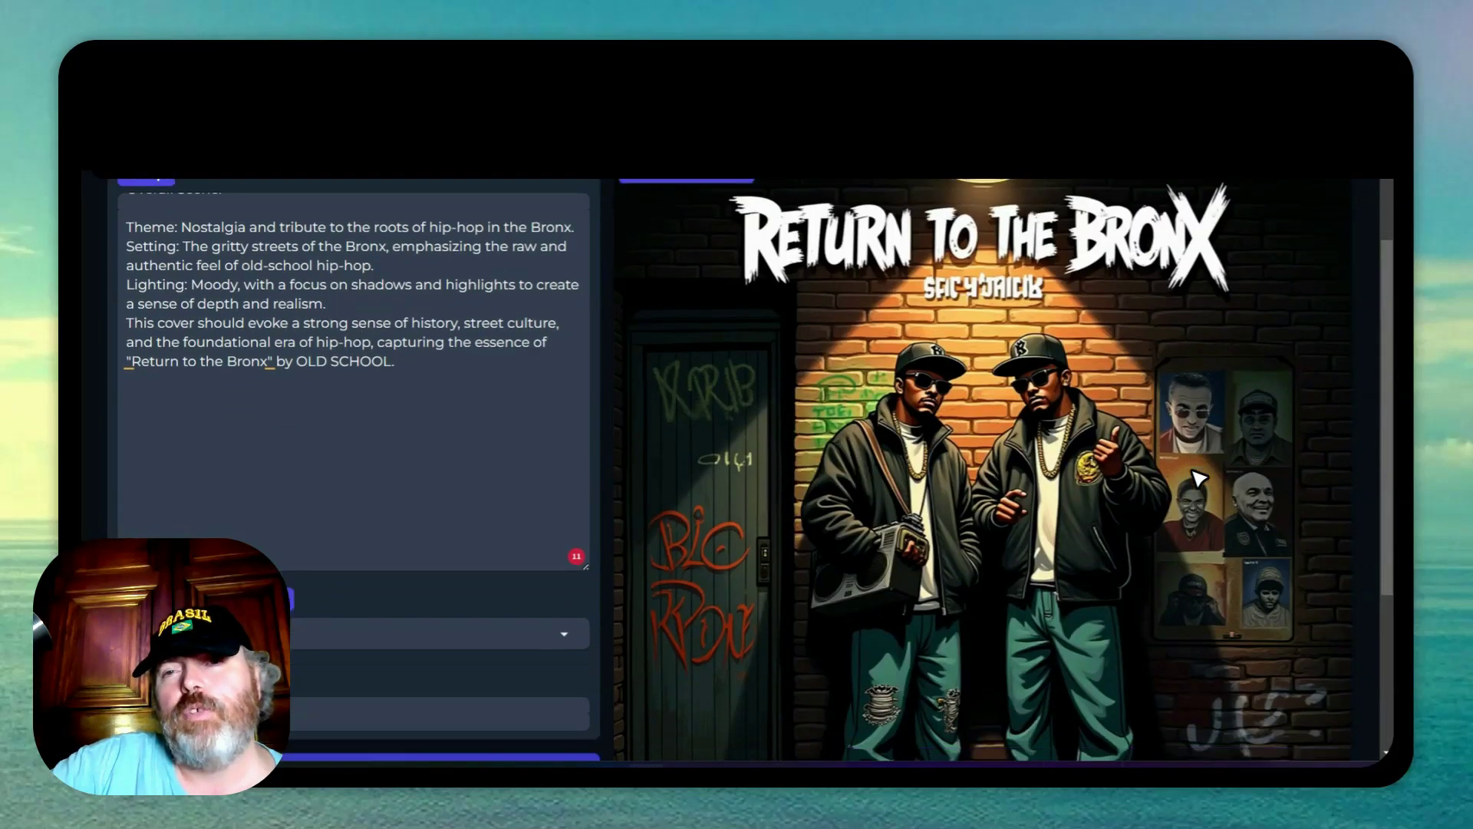
{"action": "scroll", "coordinate": [1199, 477], "scroll_direction": "up", "scroll_amount": 2}
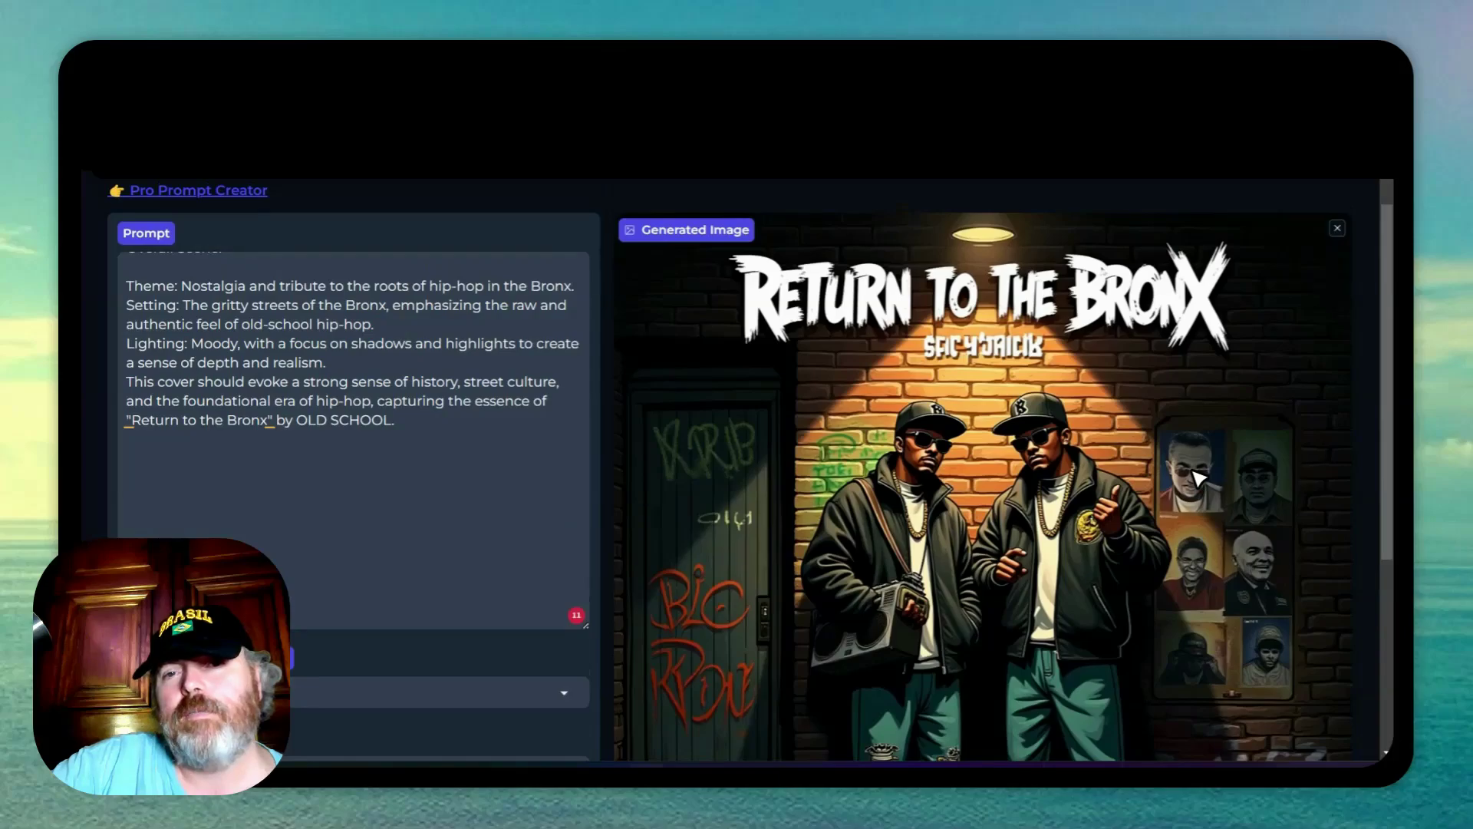
{"action": "scroll", "coordinate": [1198, 477], "scroll_direction": "down", "scroll_amount": 4}
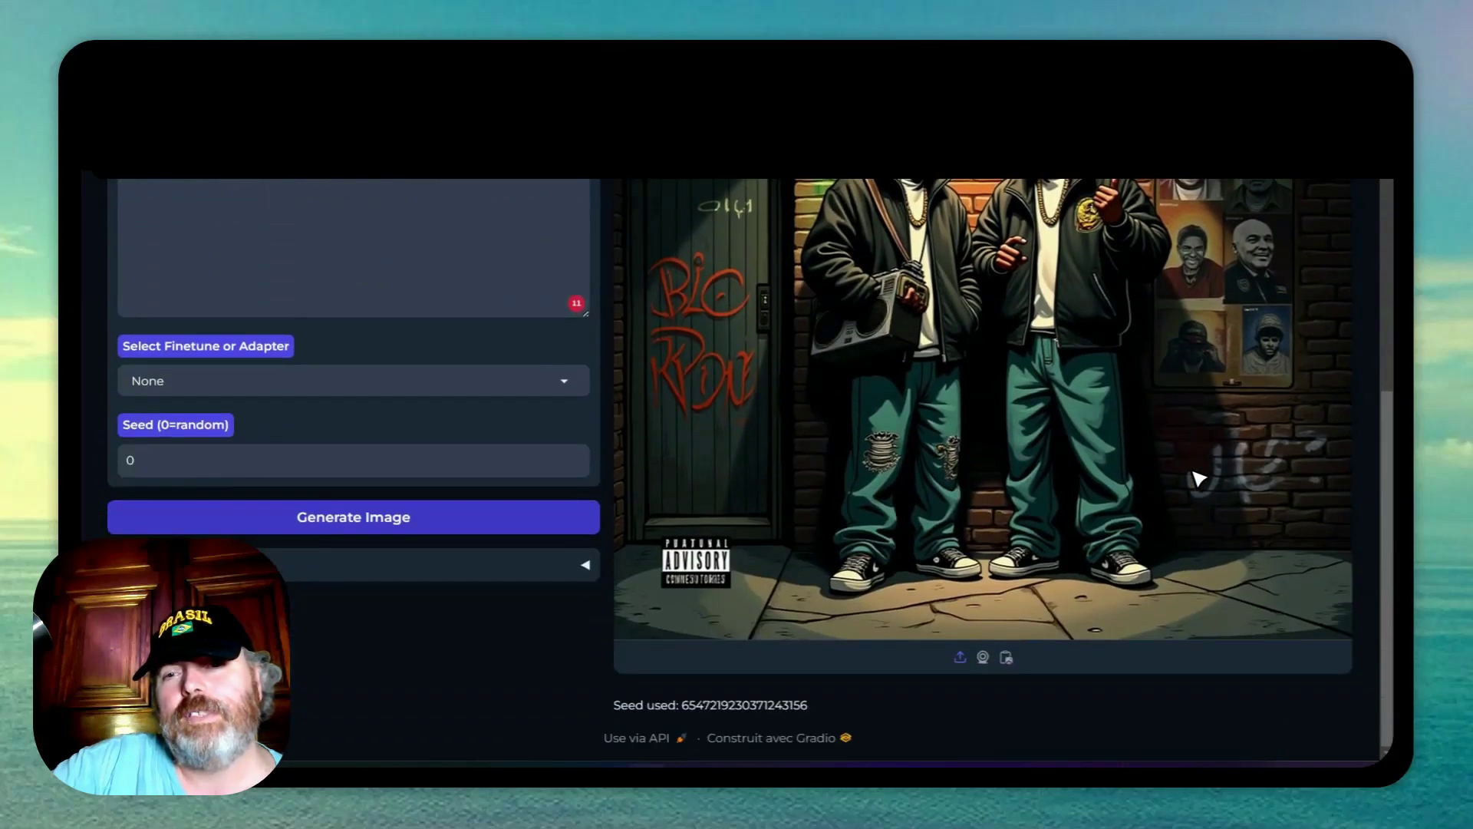
{"action": "scroll", "coordinate": [1198, 477], "scroll_direction": "up", "scroll_amount": 4}
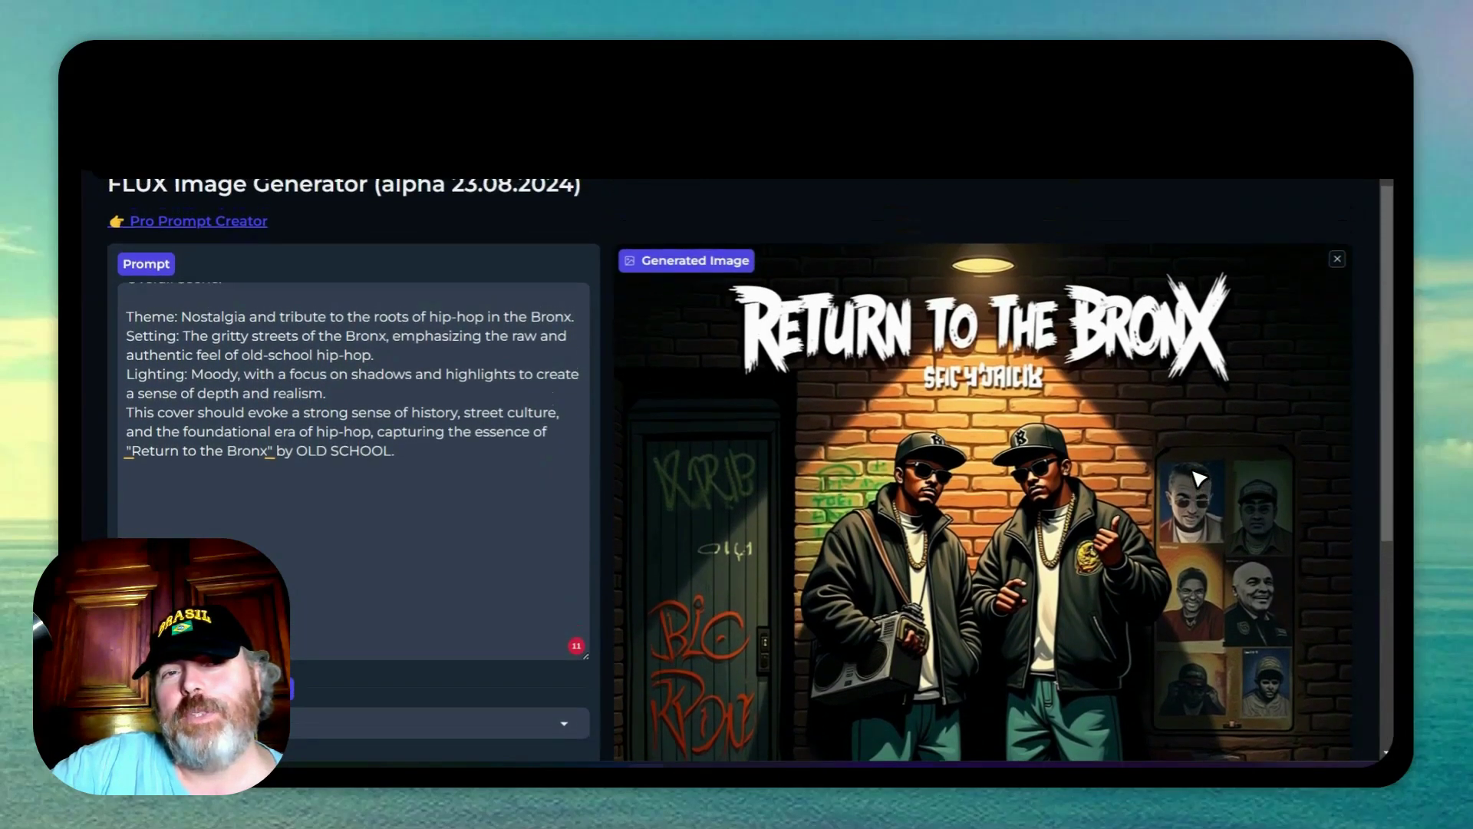